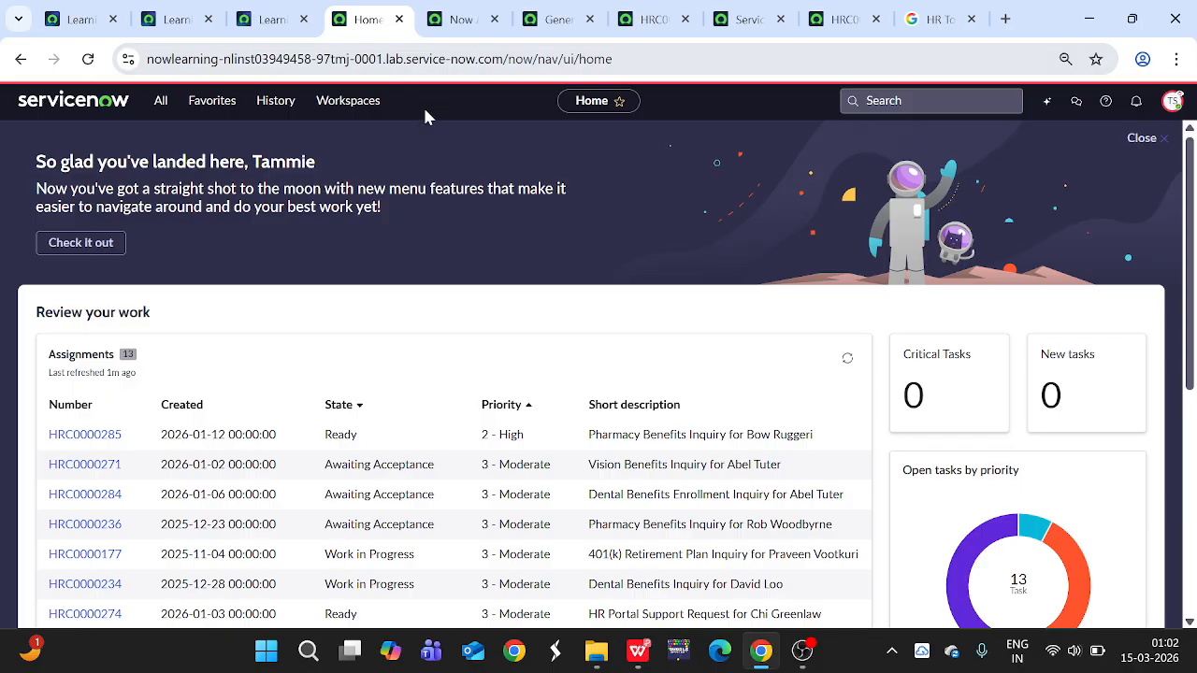
left_click(1171, 101)
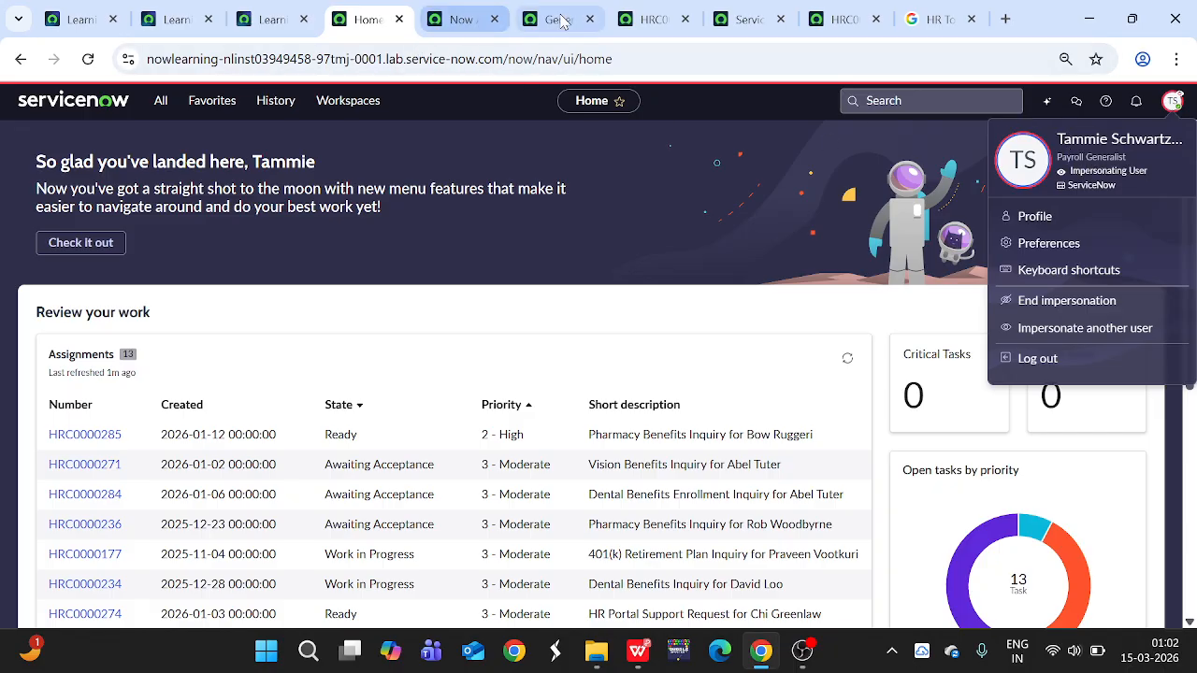
left_click(653, 19)
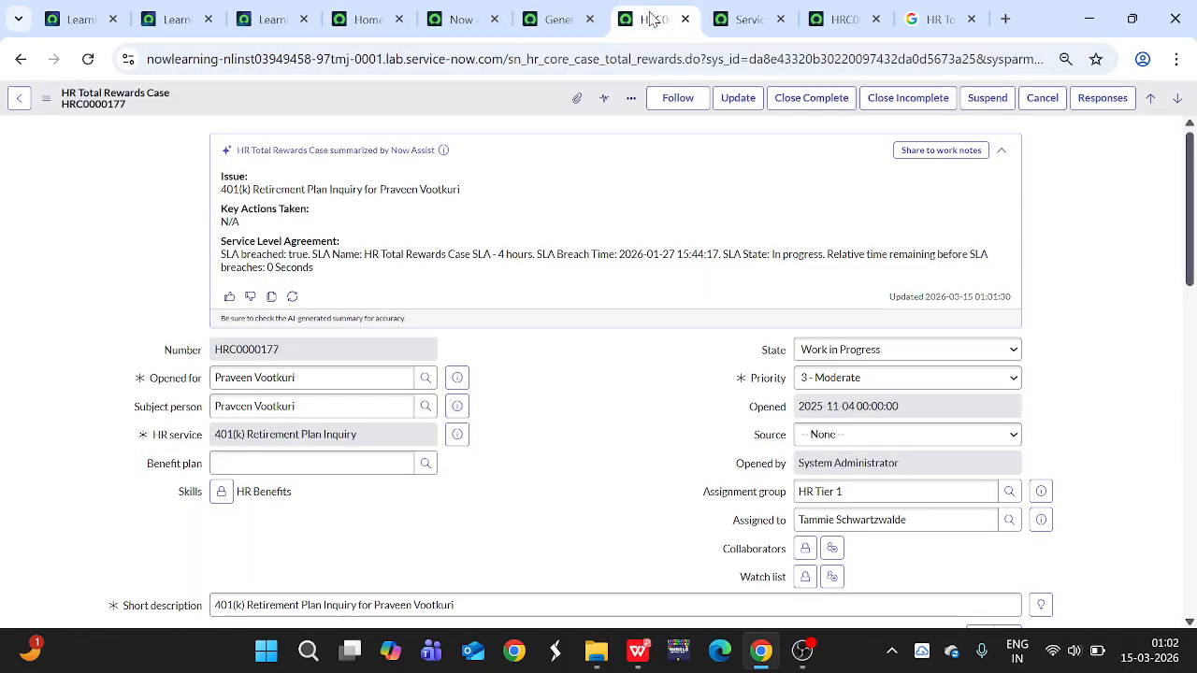
left_click(88, 60)
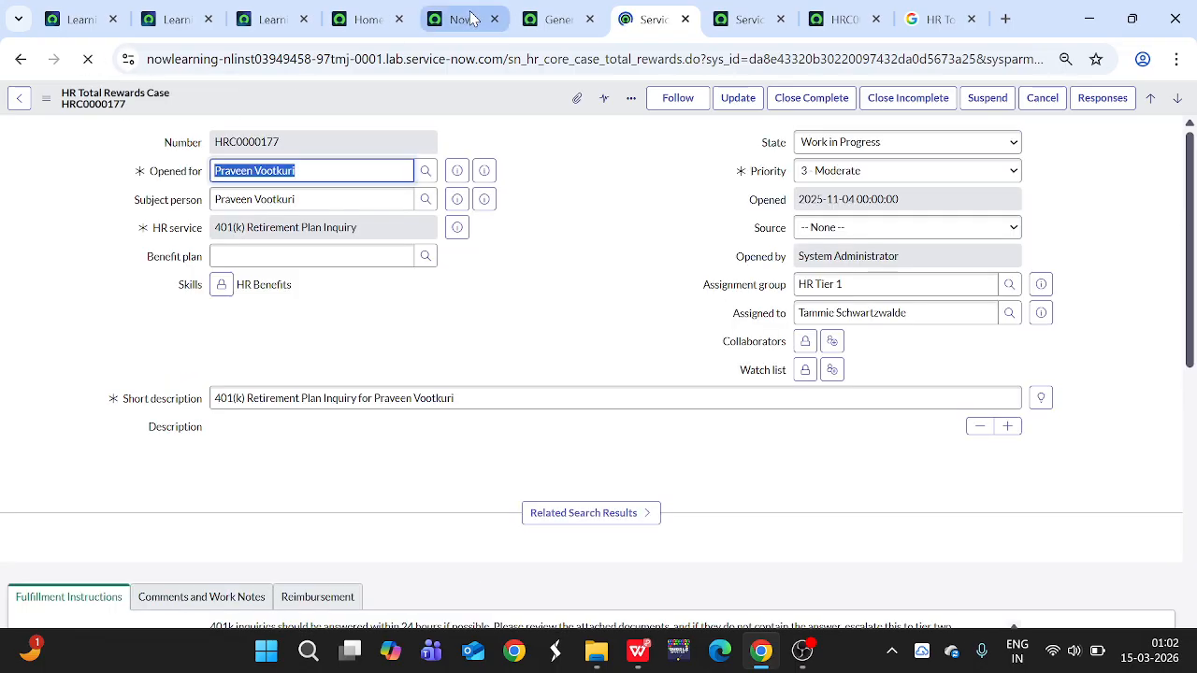
left_click(472, 19)
left_click(133, 141)
type("hr case")
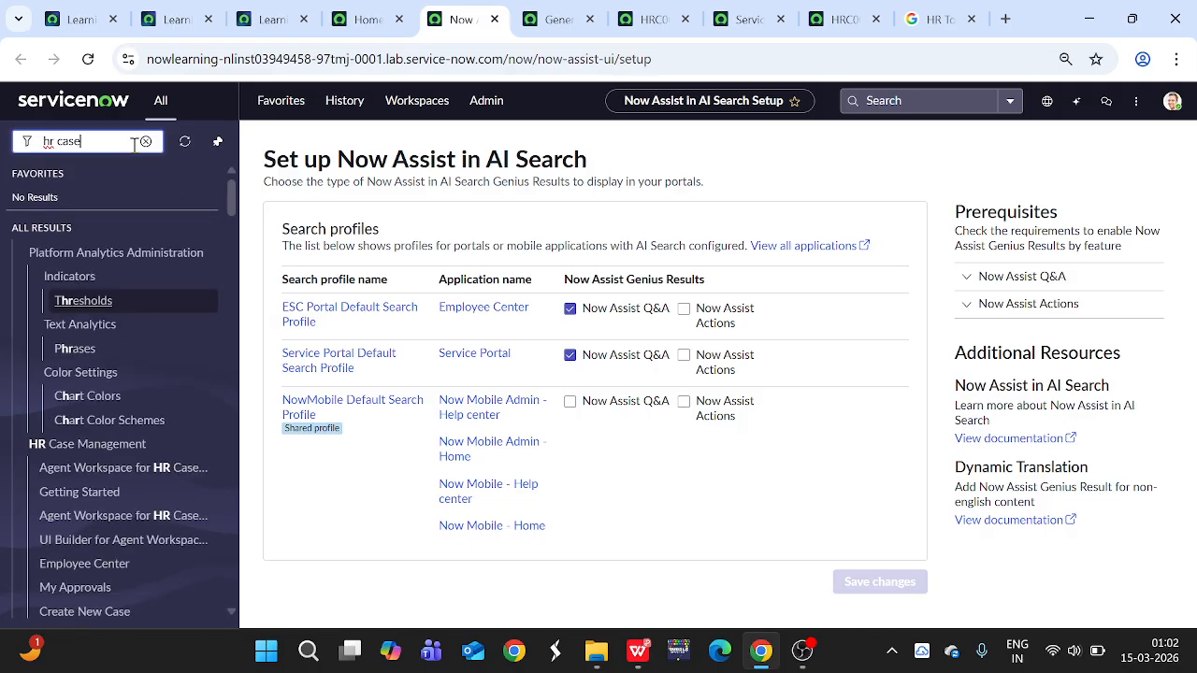
Find "hr case" in the impersonated agent's navigation and open the list of active HR cases assigned to that agent
left_click(368, 19)
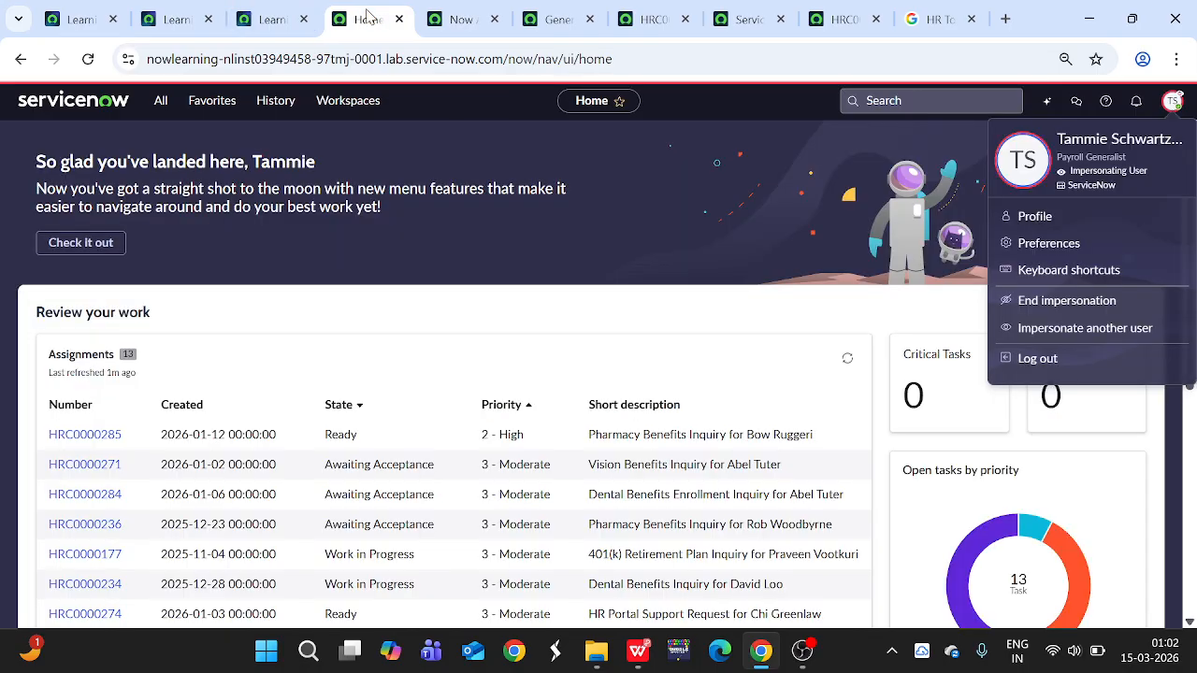
left_click(160, 100)
type("hr case")
scroll(109, 376, "down", 1)
left_click(142, 334)
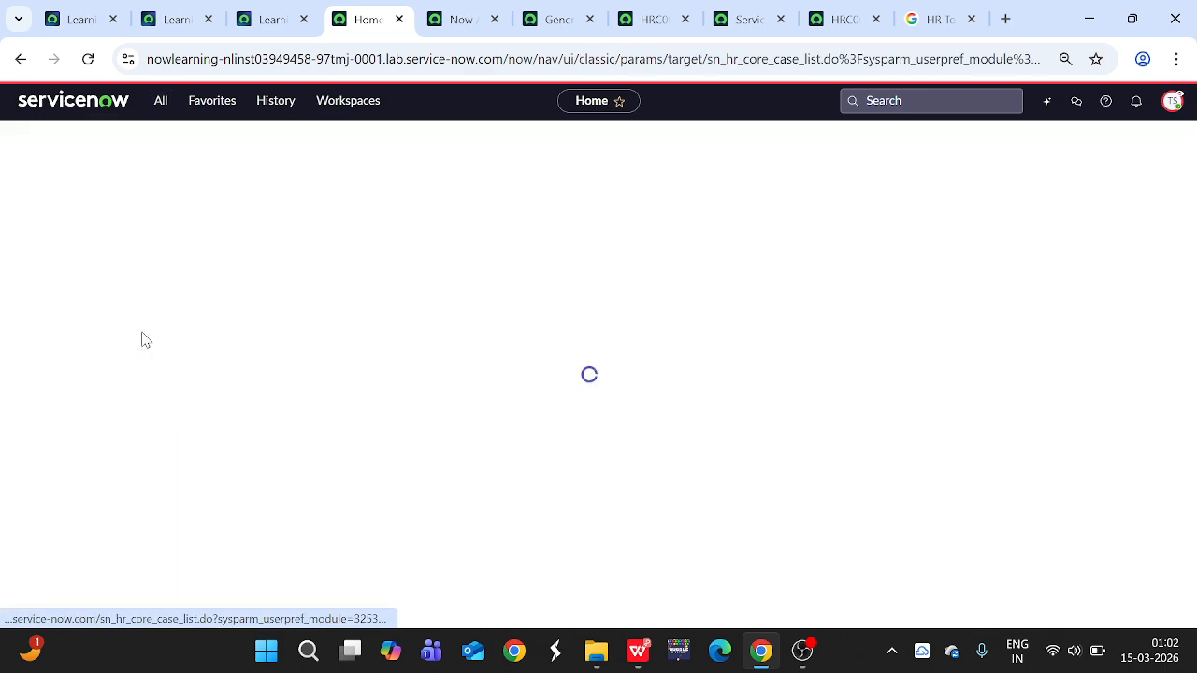
Close the four surplus browser tabs between the HR Cases list and case HRC0000106
left_click(496, 19)
left_click(495, 18)
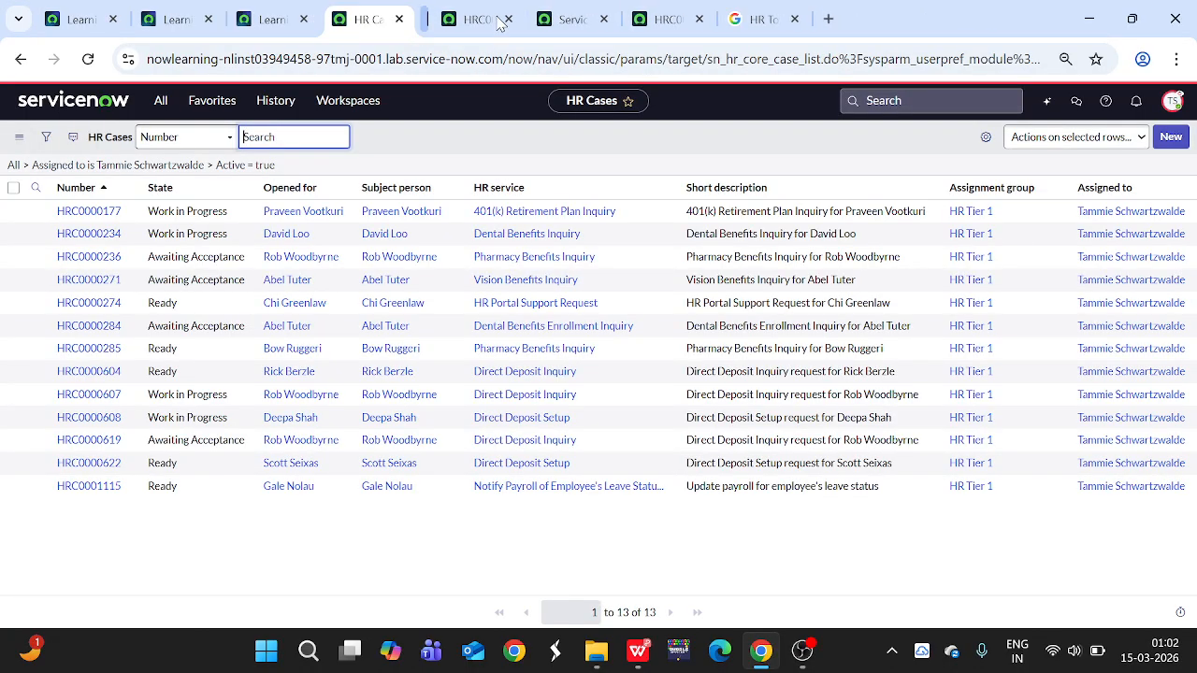
left_click(495, 19)
left_click(495, 19)
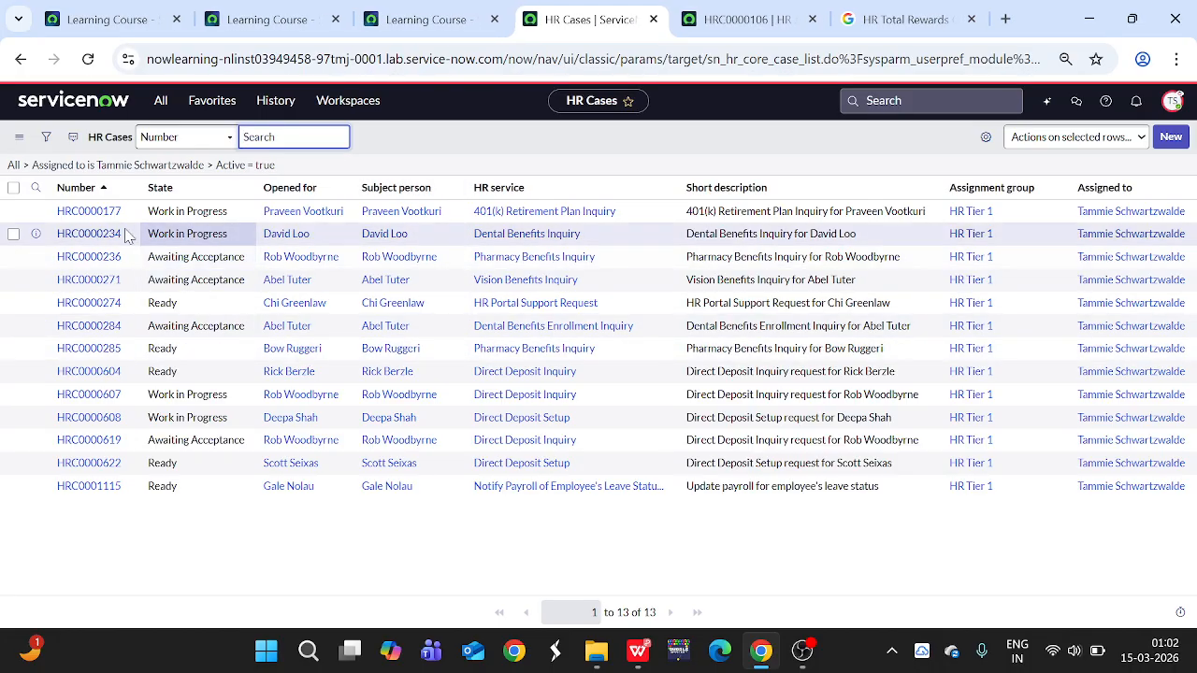
Open cases HRC0000234, HRC0000604 and HRC0001115 from the HR Cases list in separate browser tabs
middle_click(96, 243)
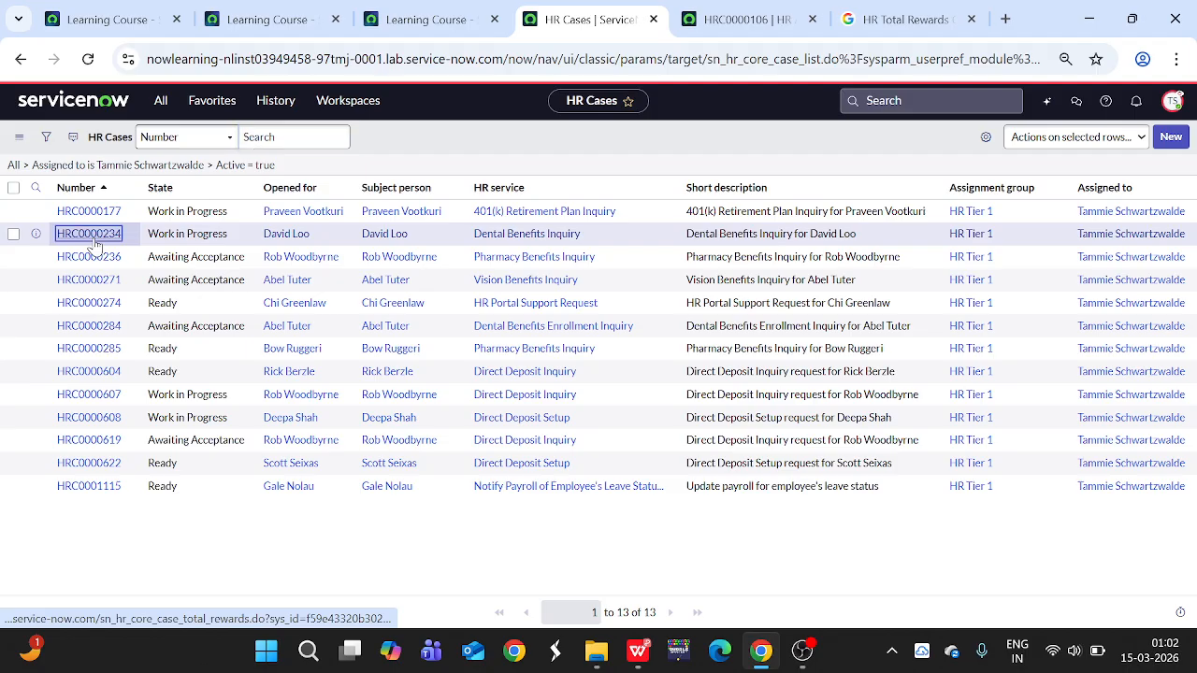
middle_click(88, 374)
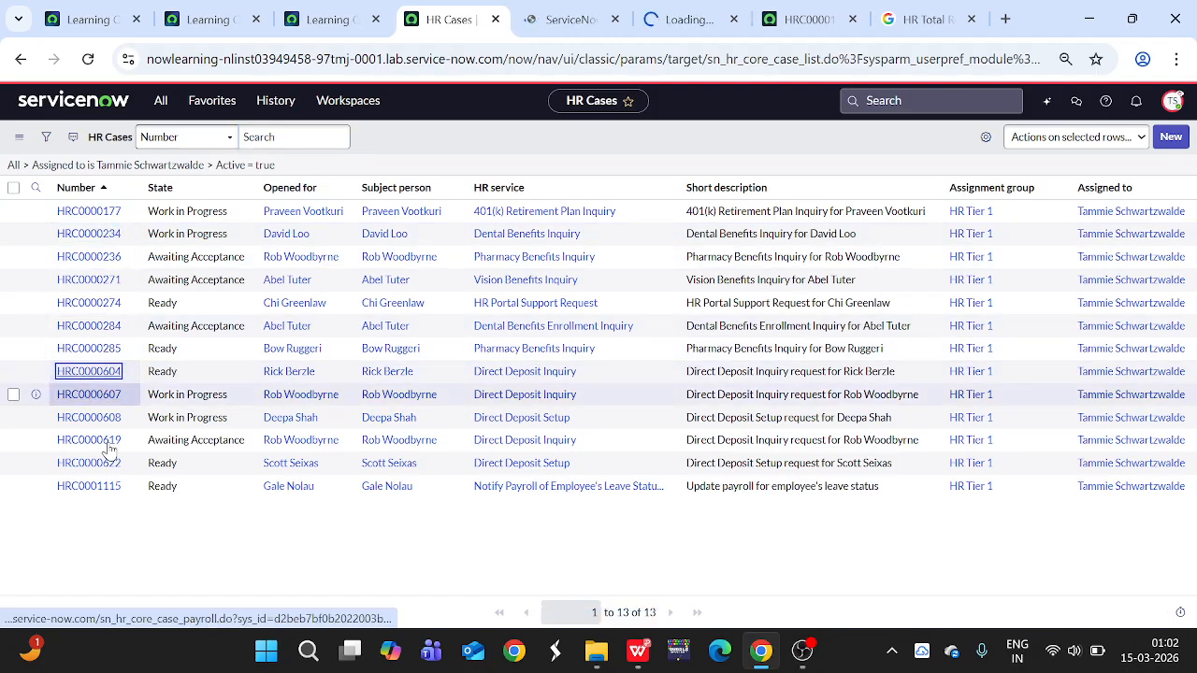
middle_click(93, 488)
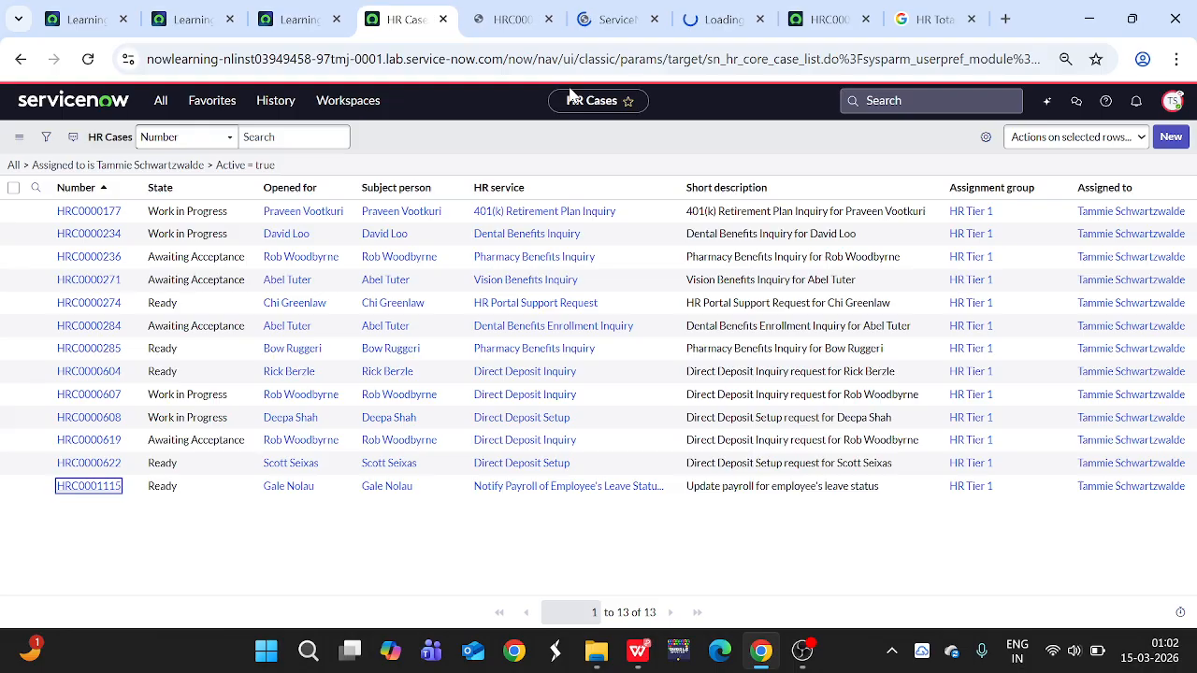
Generate the Now Assist summary for case HRC0000234 and review its Service Level Agreement section and the fulfillment instructions
left_click(526, 32)
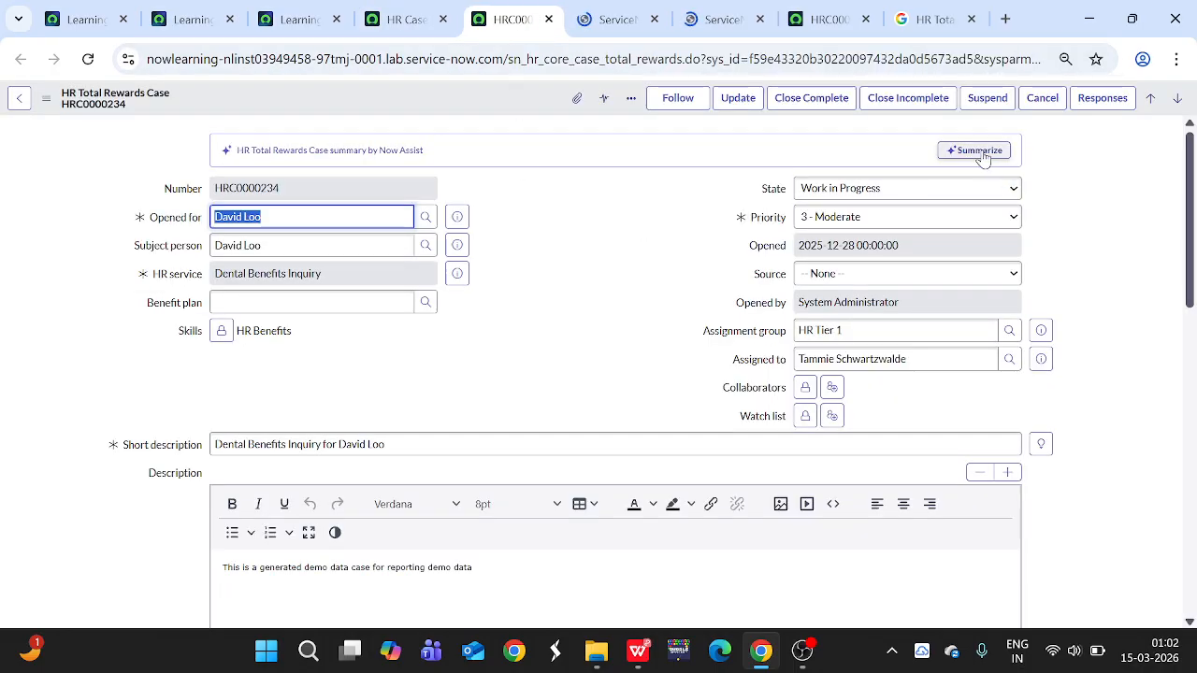
left_click(973, 150)
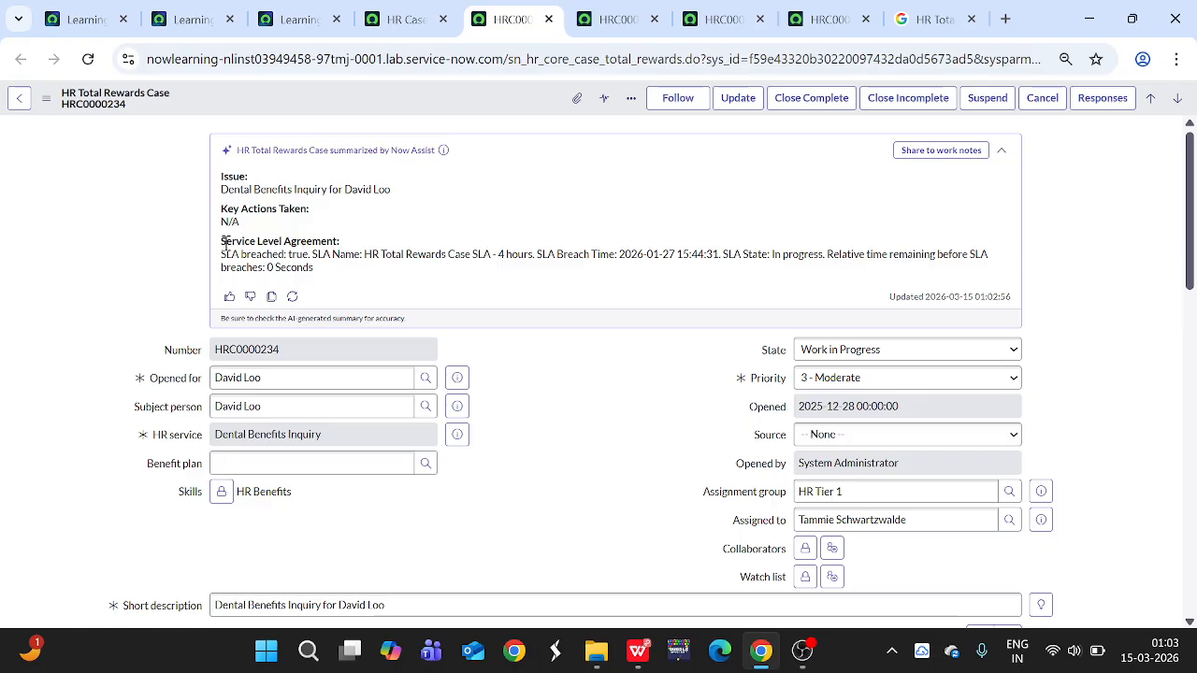
left_click_drag(229, 242, 361, 248)
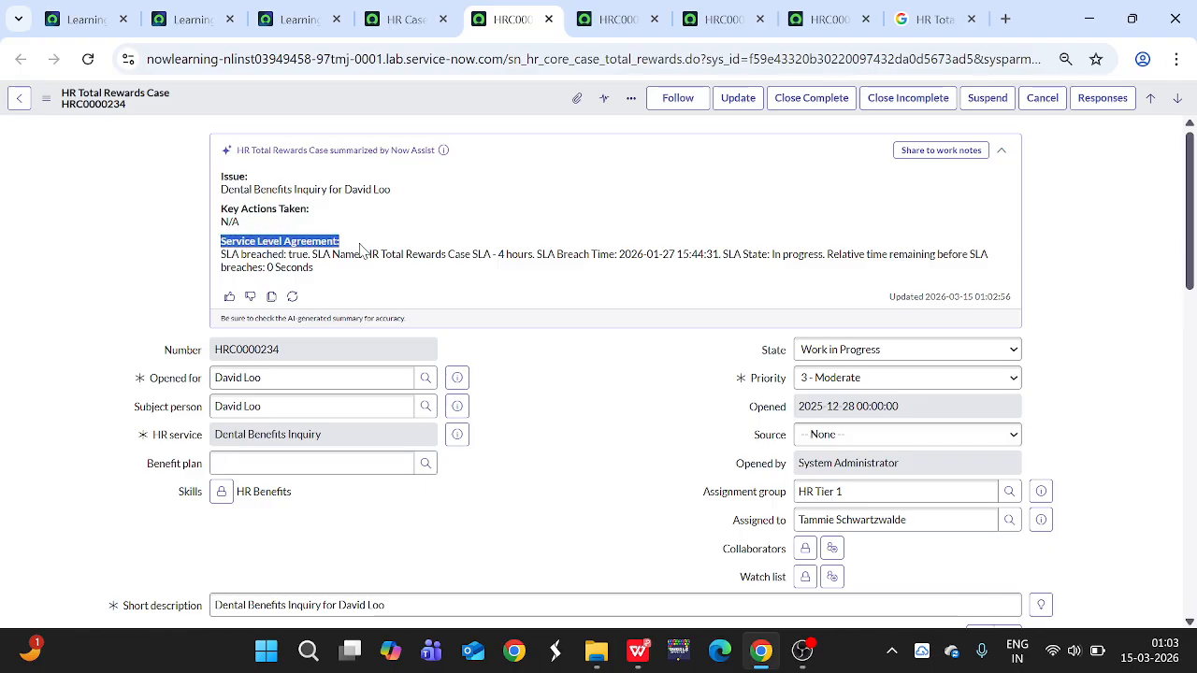
scroll(547, 286, "down", 3)
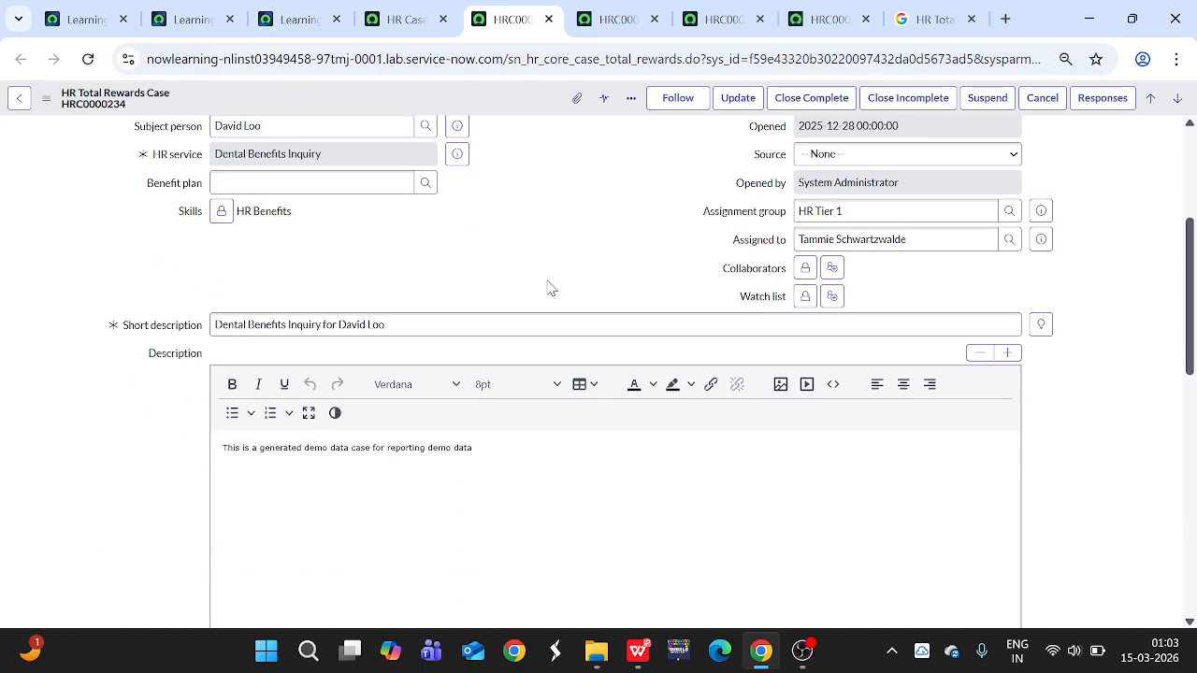
scroll(551, 288, "down", 2)
scroll(552, 288, "down", 3)
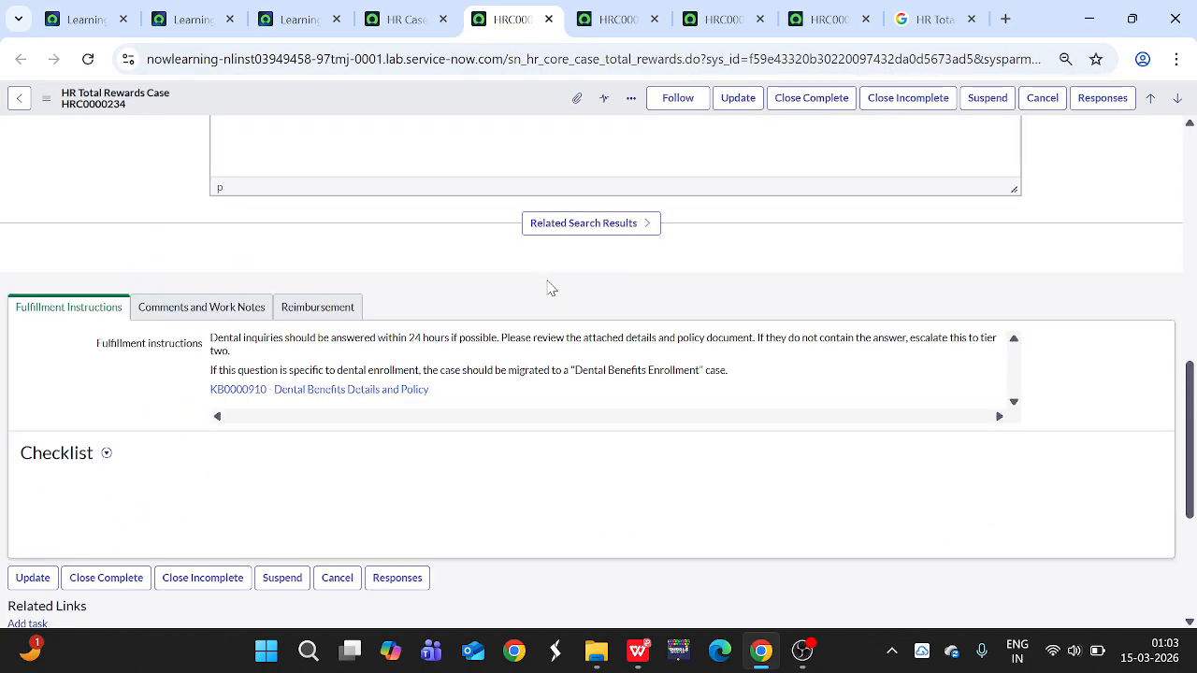
scroll(549, 287, "up", 10)
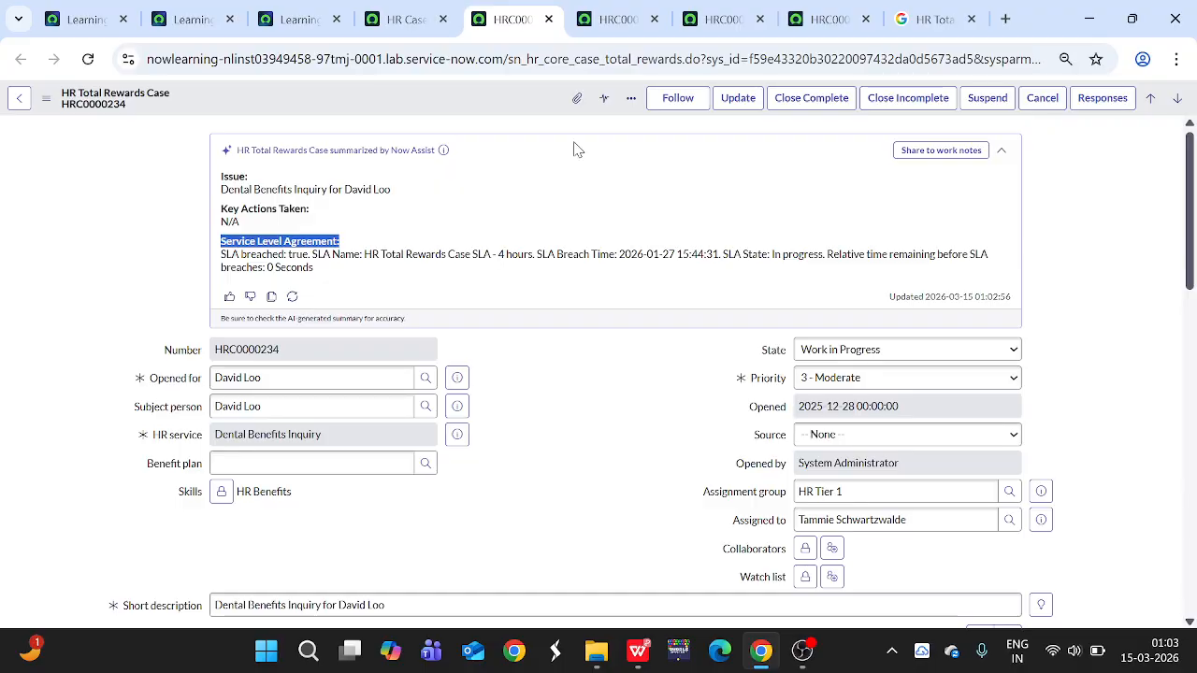
left_click(622, 15)
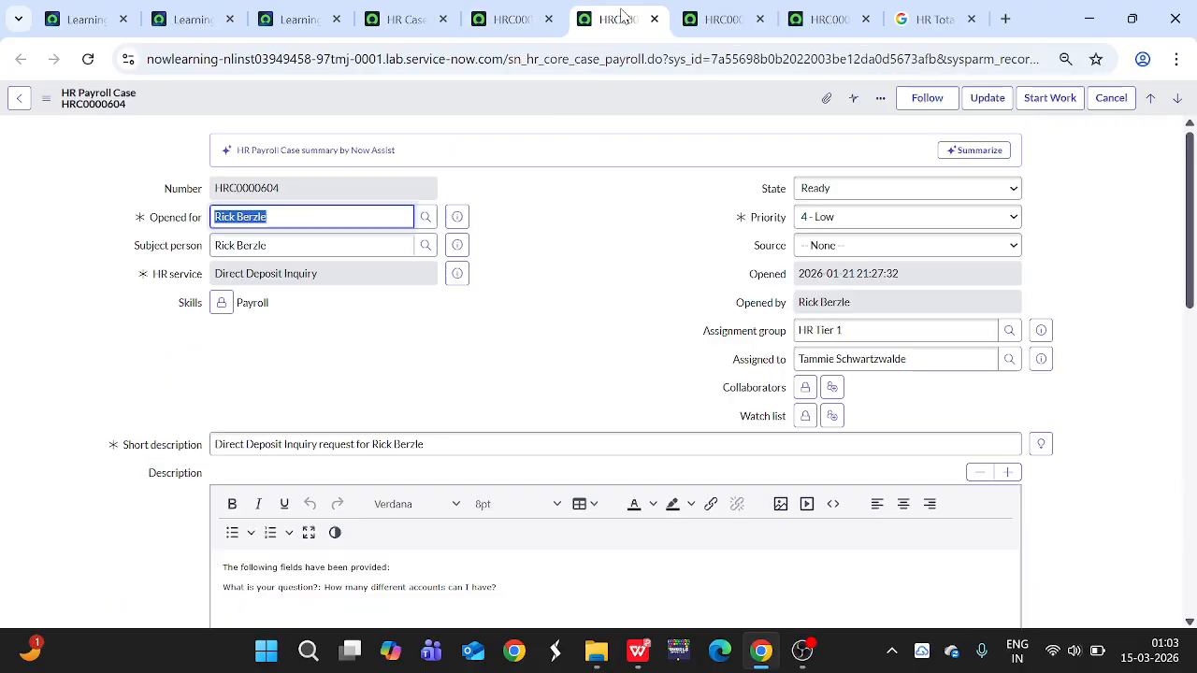
left_click(510, 18)
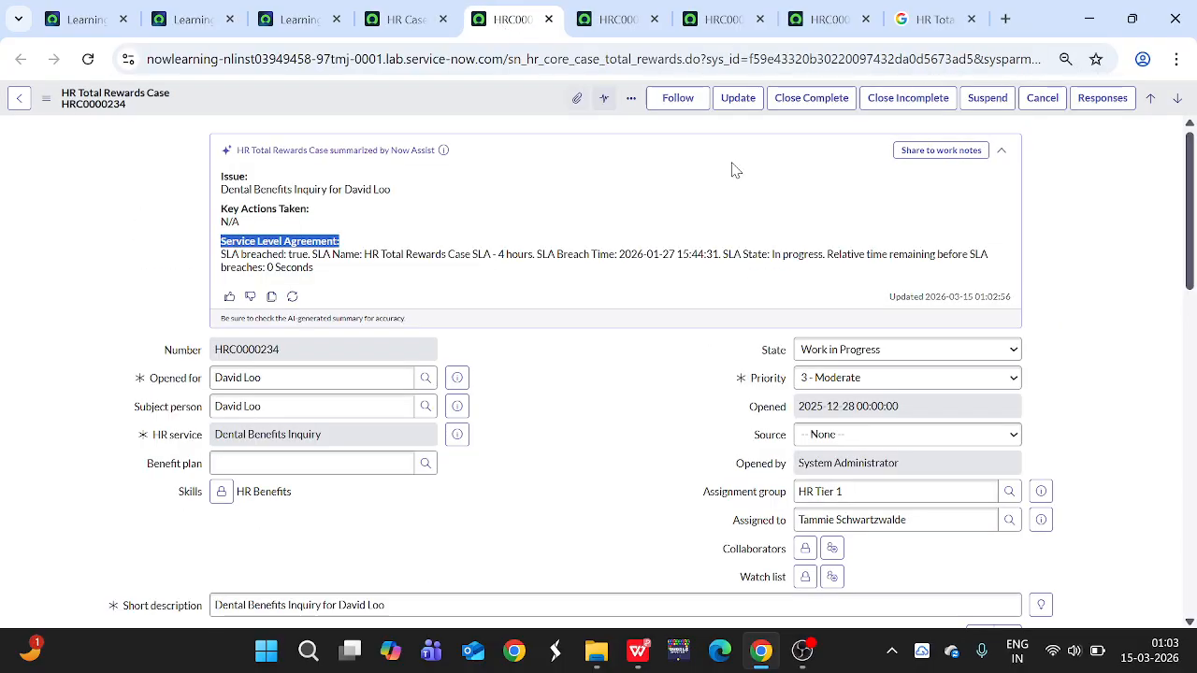
Set the state of case HRC0000234 to Closed Complete and skip the suggested resolution notes
left_click(945, 353)
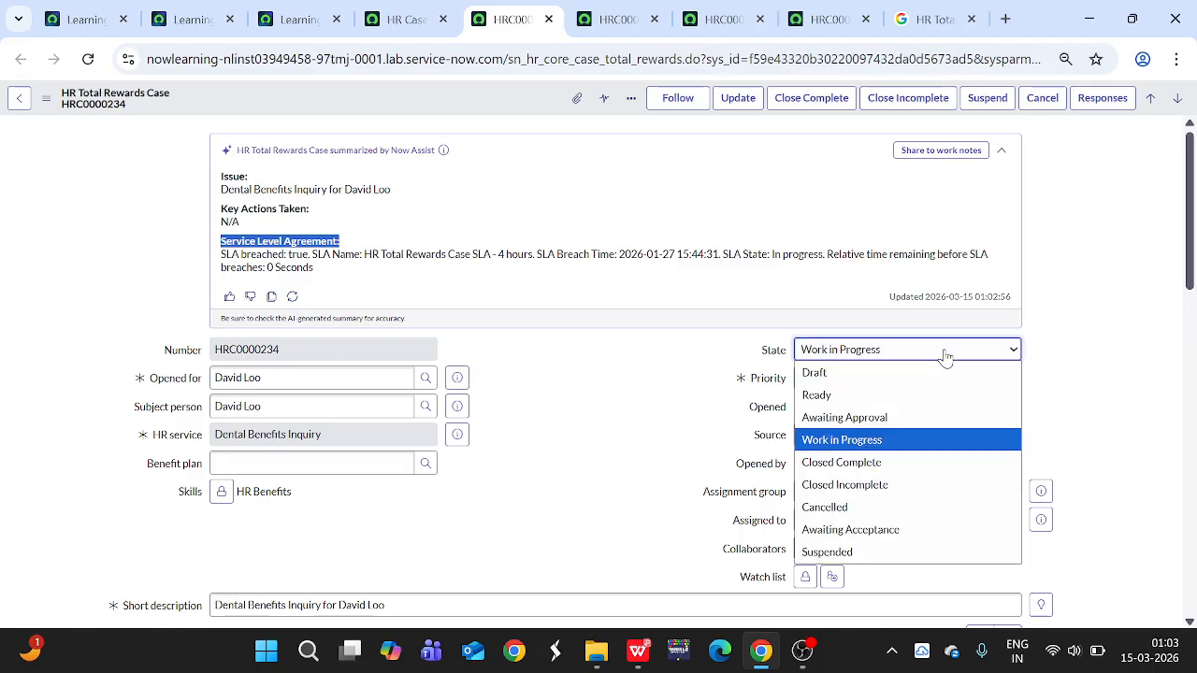
left_click(865, 465)
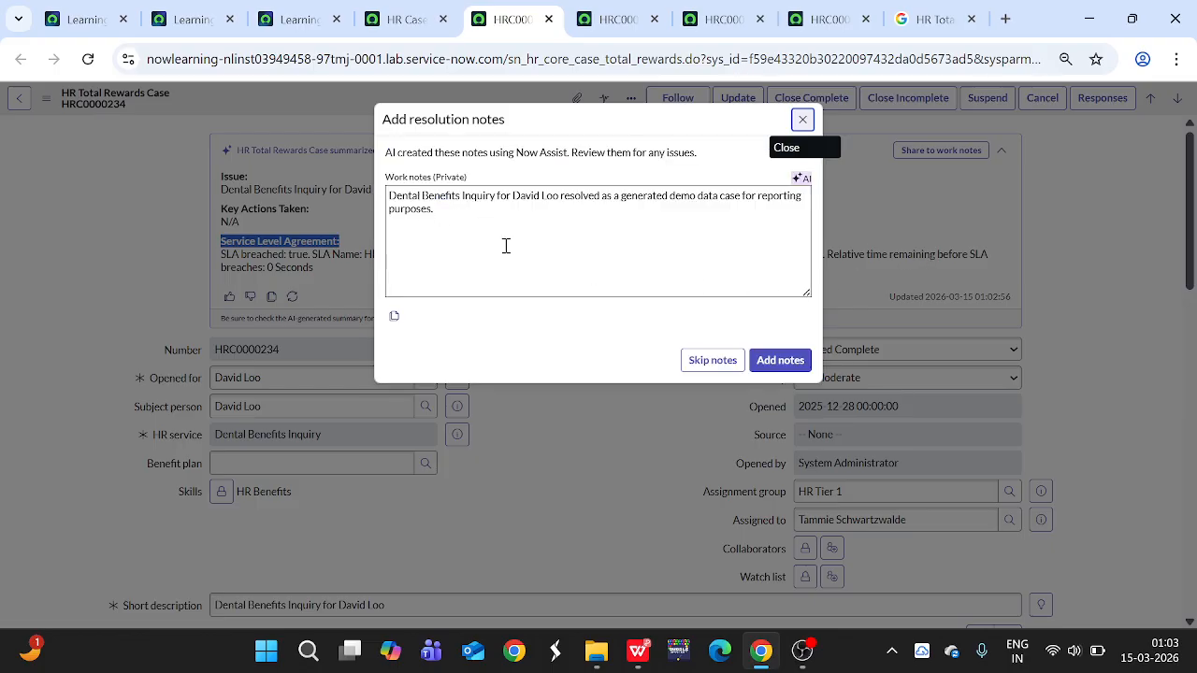
left_click(701, 364)
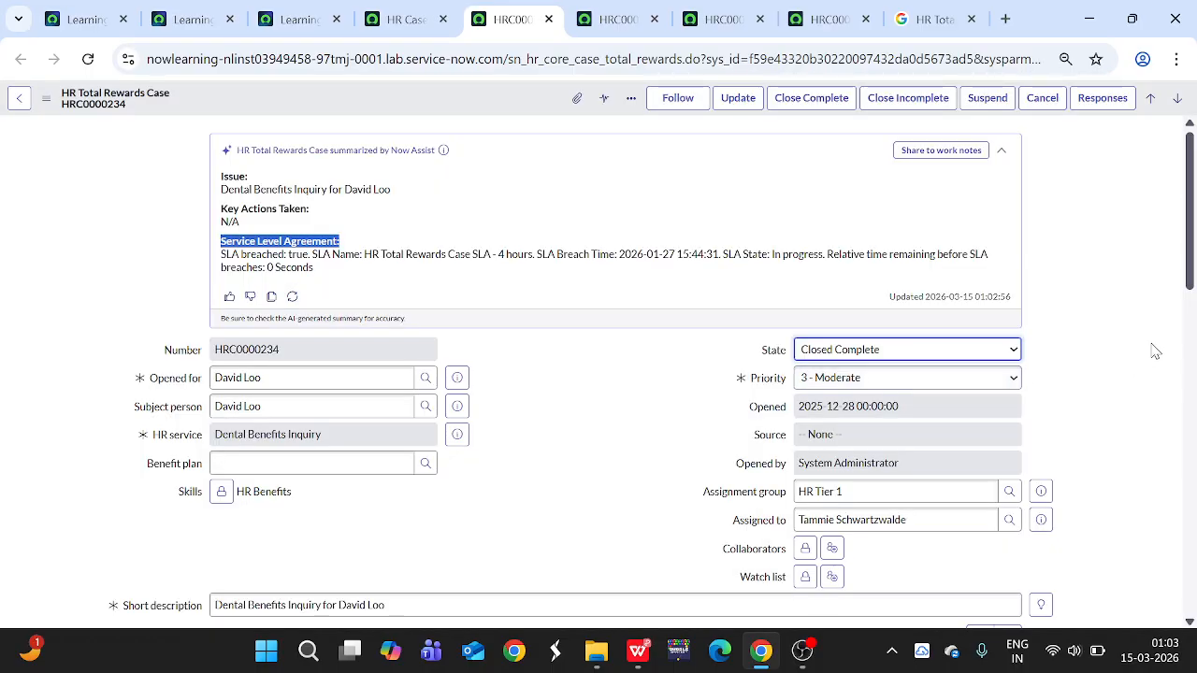
Examine the case's Comments and Work Notes section and the accuracy notice under the AI-generated summary
scroll(1156, 350, "down", 7)
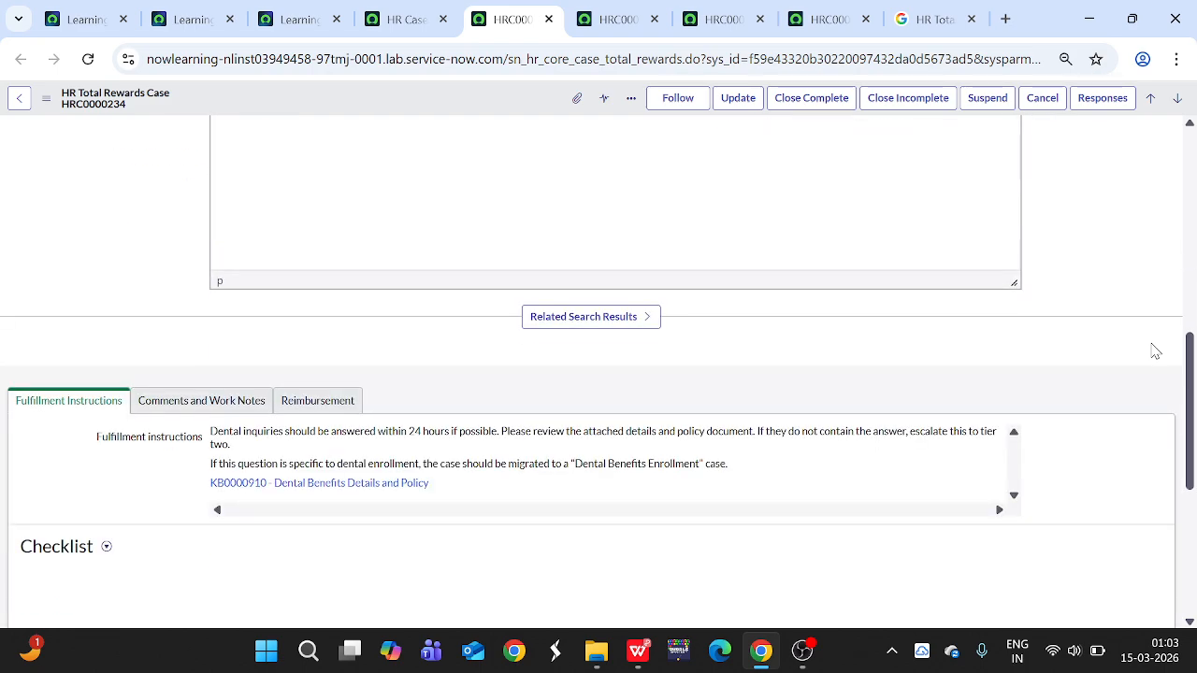
scroll(1156, 351, "down", 3)
scroll(404, 230, "up", 1)
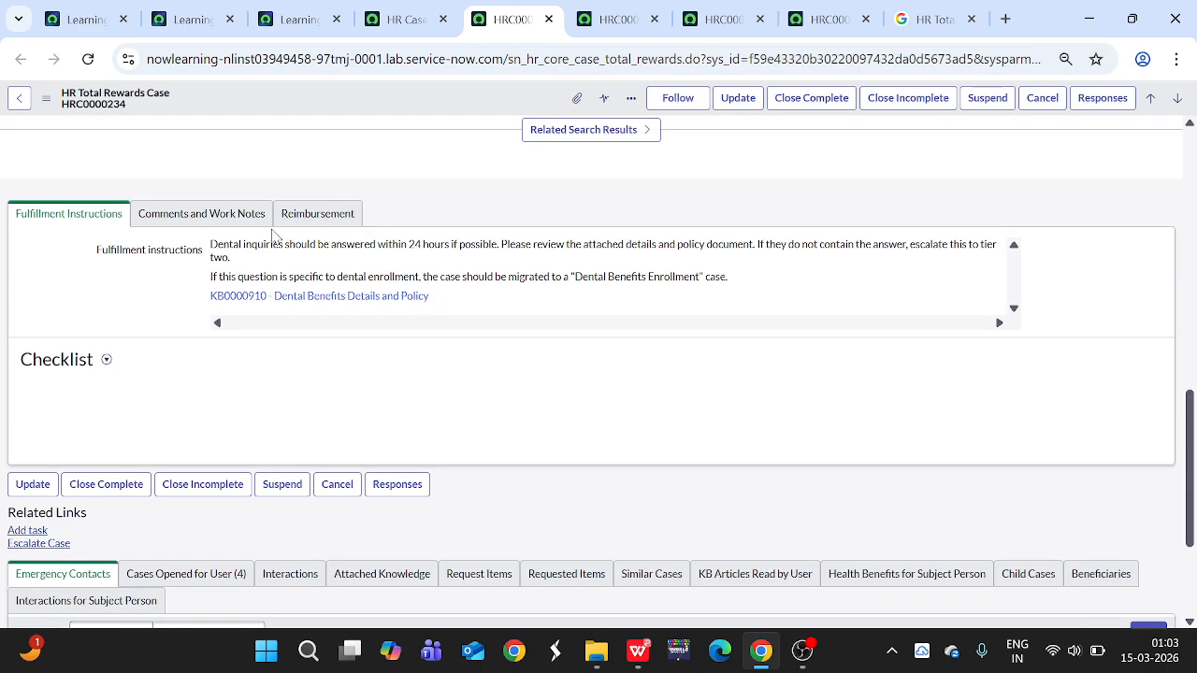
left_click(224, 216)
scroll(821, 315, "up", 10)
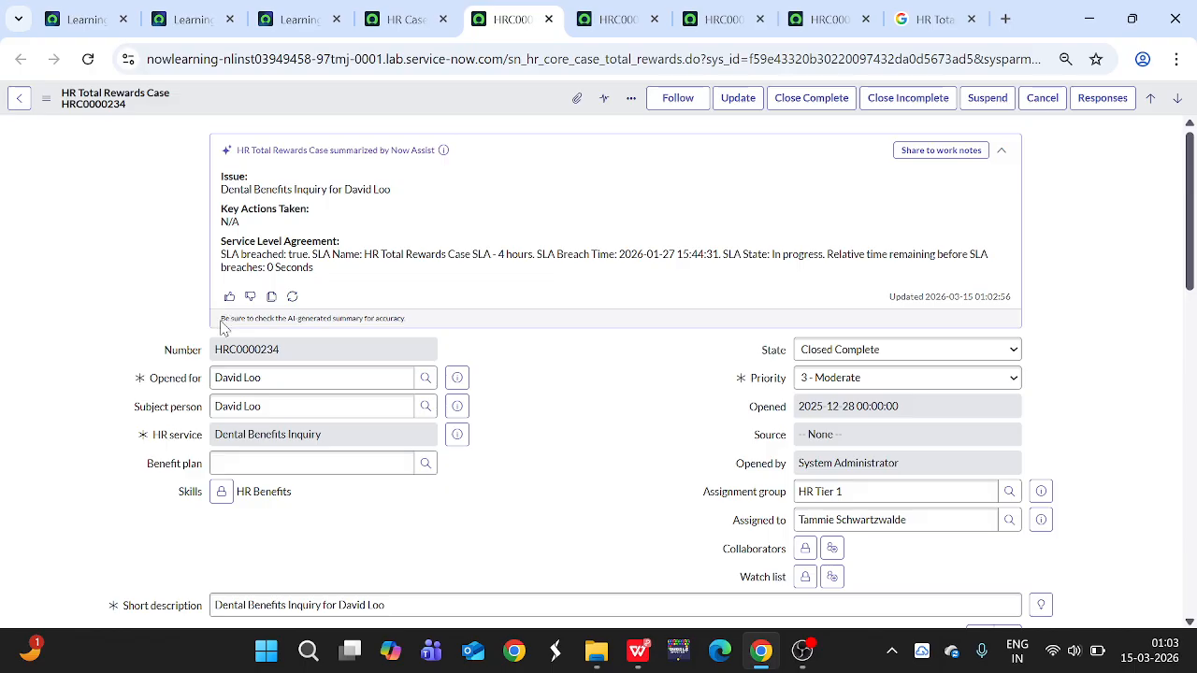
left_click_drag(225, 318, 411, 330)
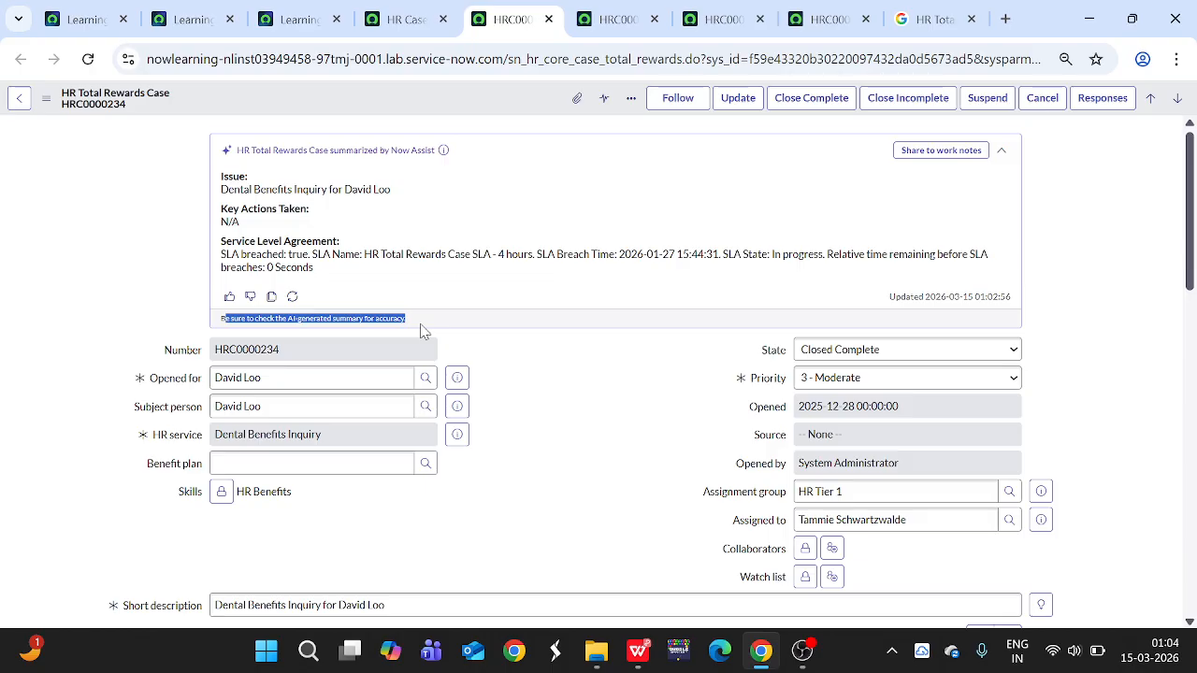
Switch the case state to Draft and back to Closed Complete, adding the resolution notes drafted by Now Assist
scroll(531, 355, "down", 2)
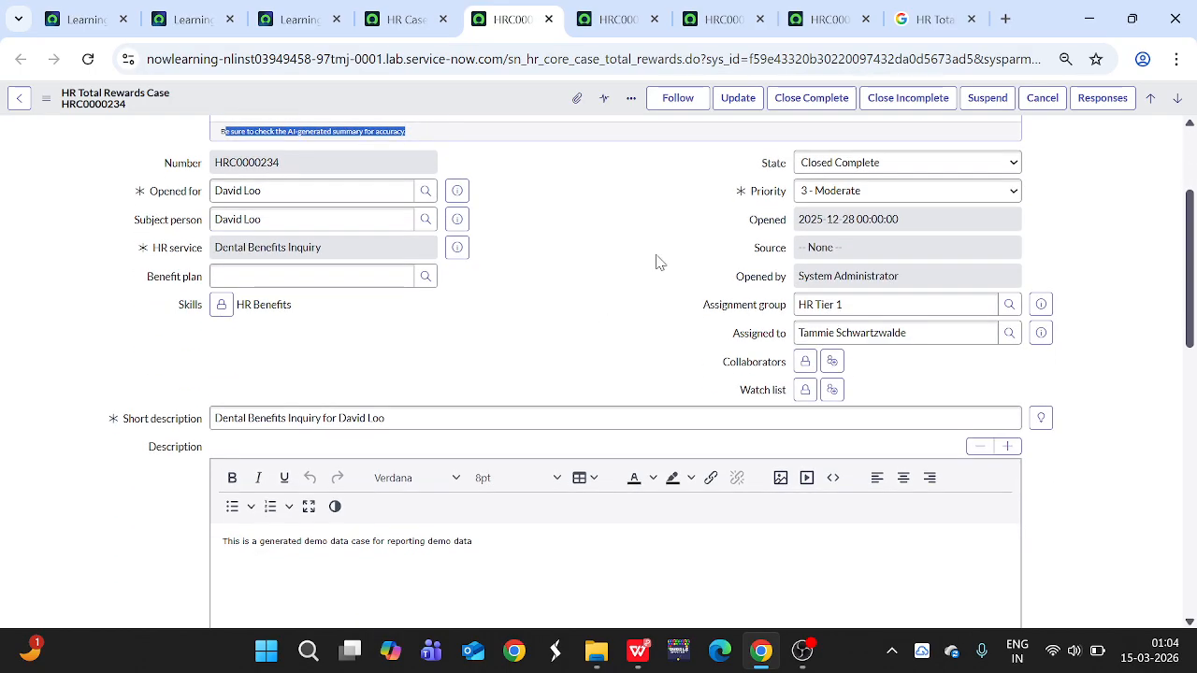
left_click(924, 164)
left_click(858, 186)
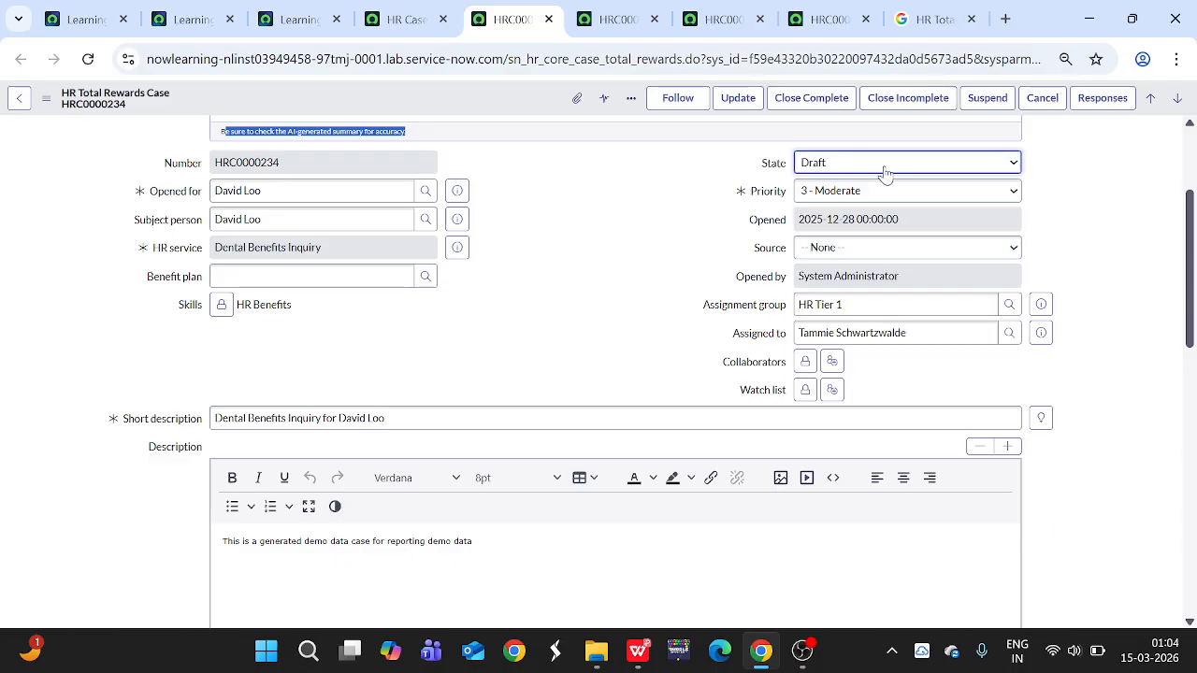
left_click(881, 168)
left_click(874, 233)
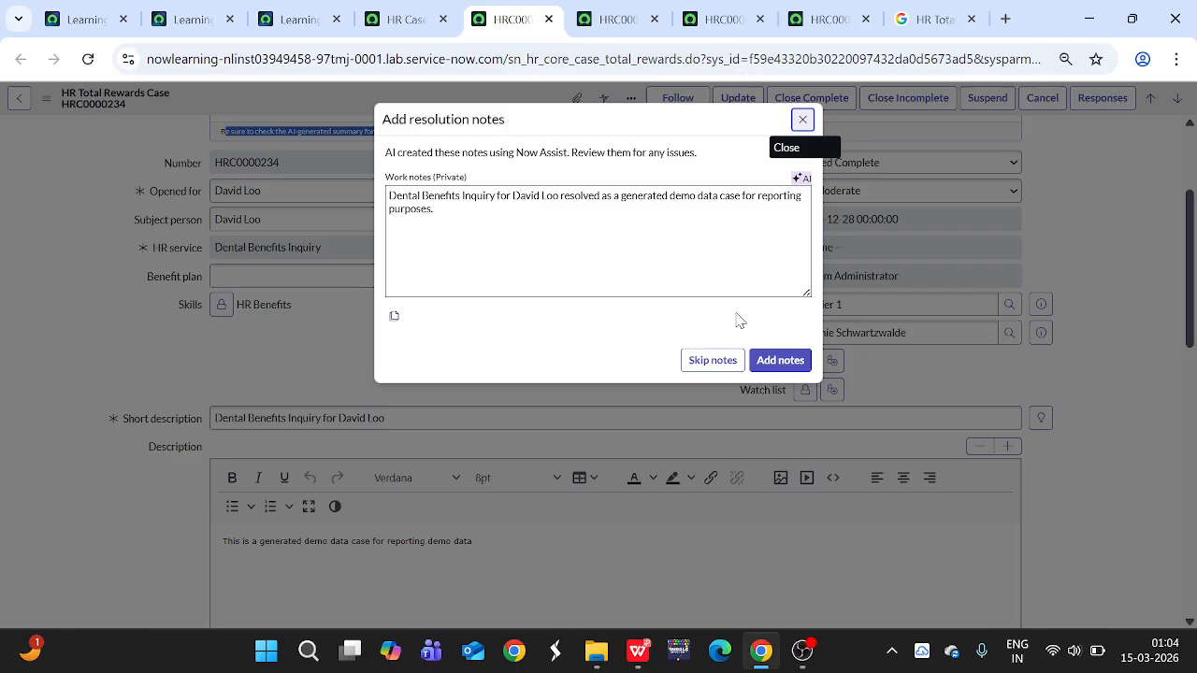
left_click(780, 364)
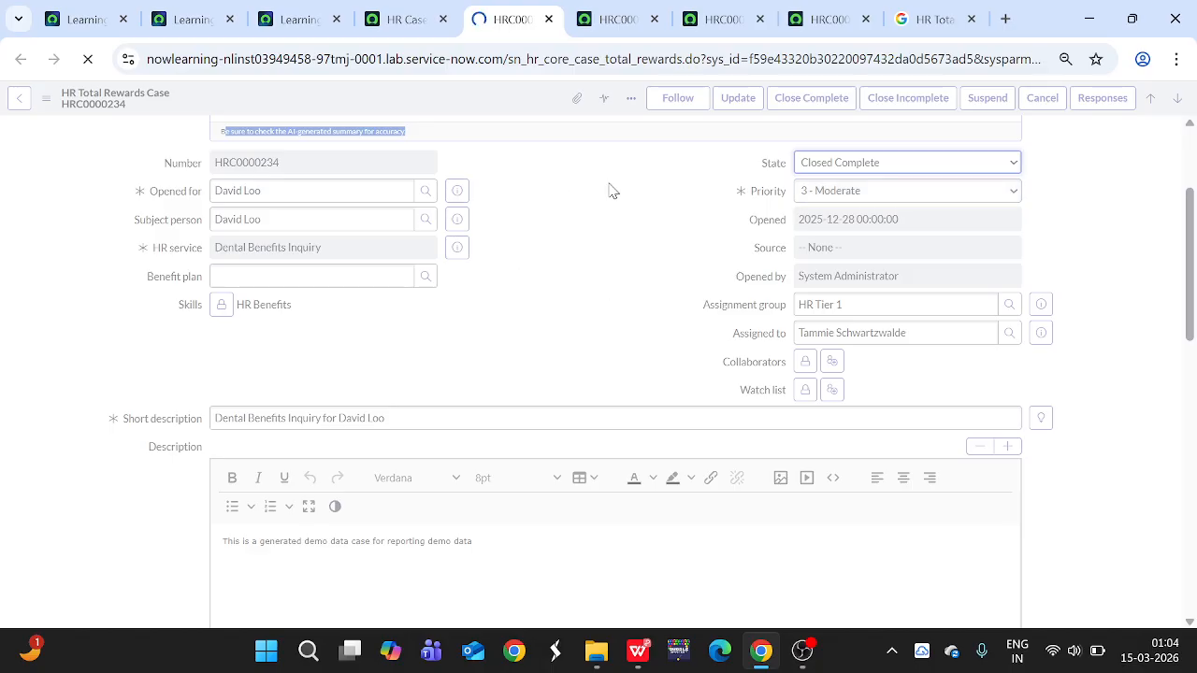
scroll(600, 237, "down", 3)
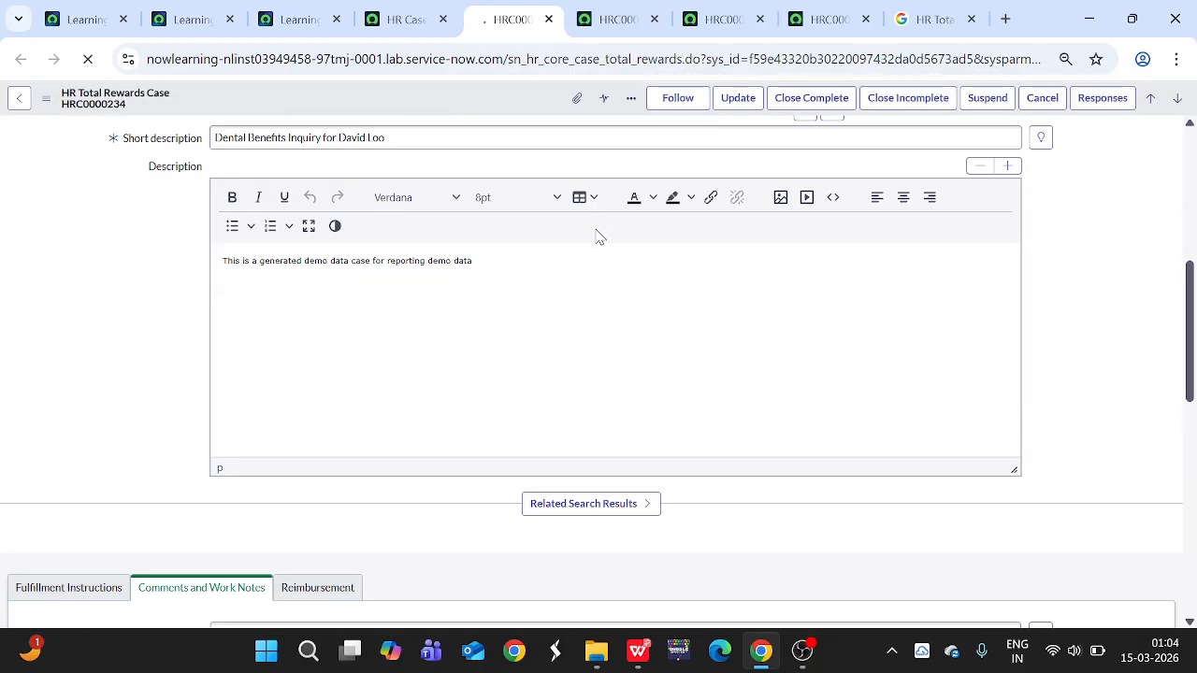
scroll(599, 236, "down", 3)
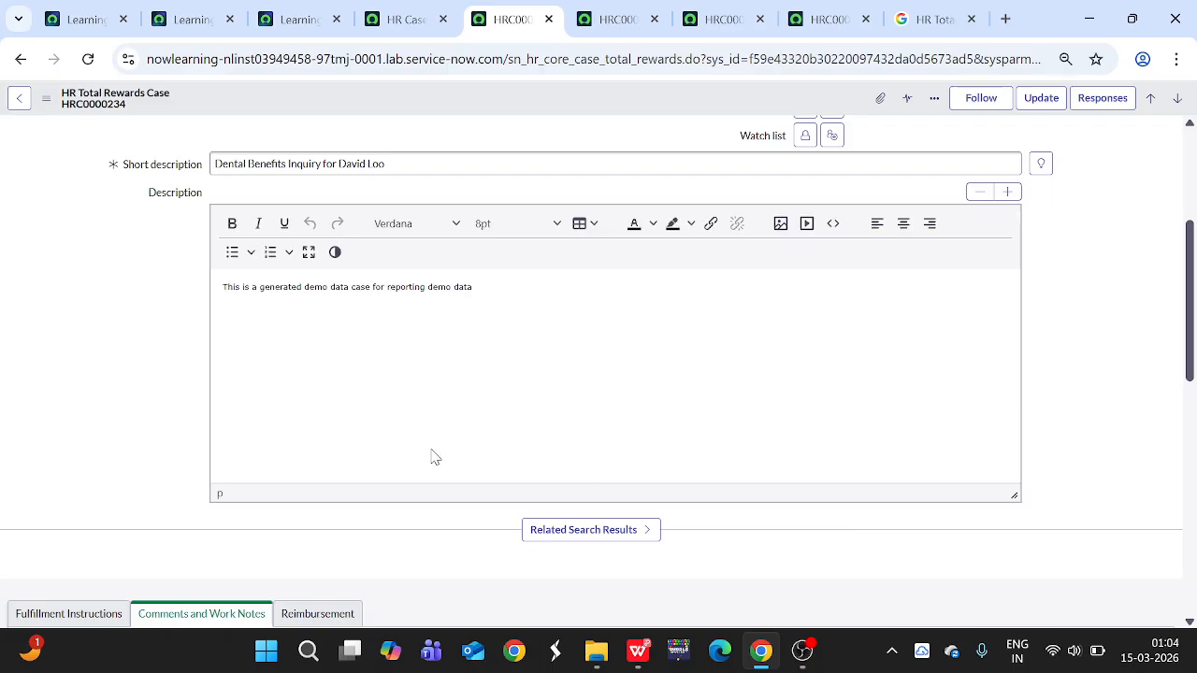
Generate the Now Assist summary for HR payroll case HRC0000604
left_click(616, 25)
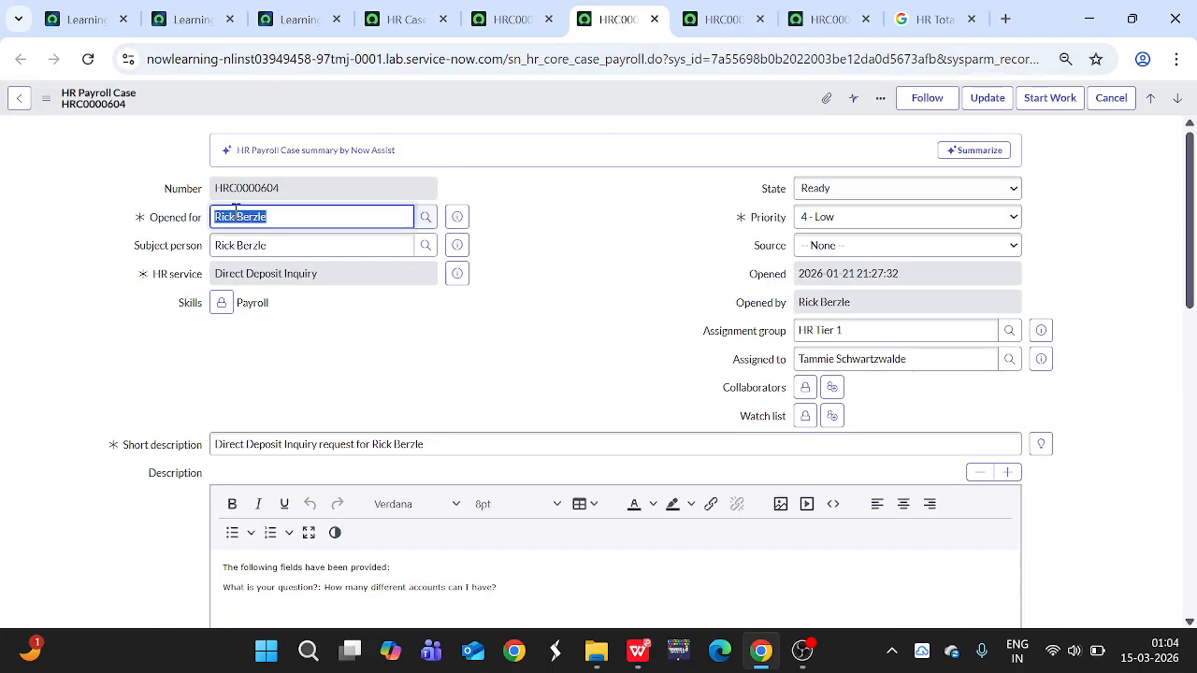
scroll(539, 391, "down", 1)
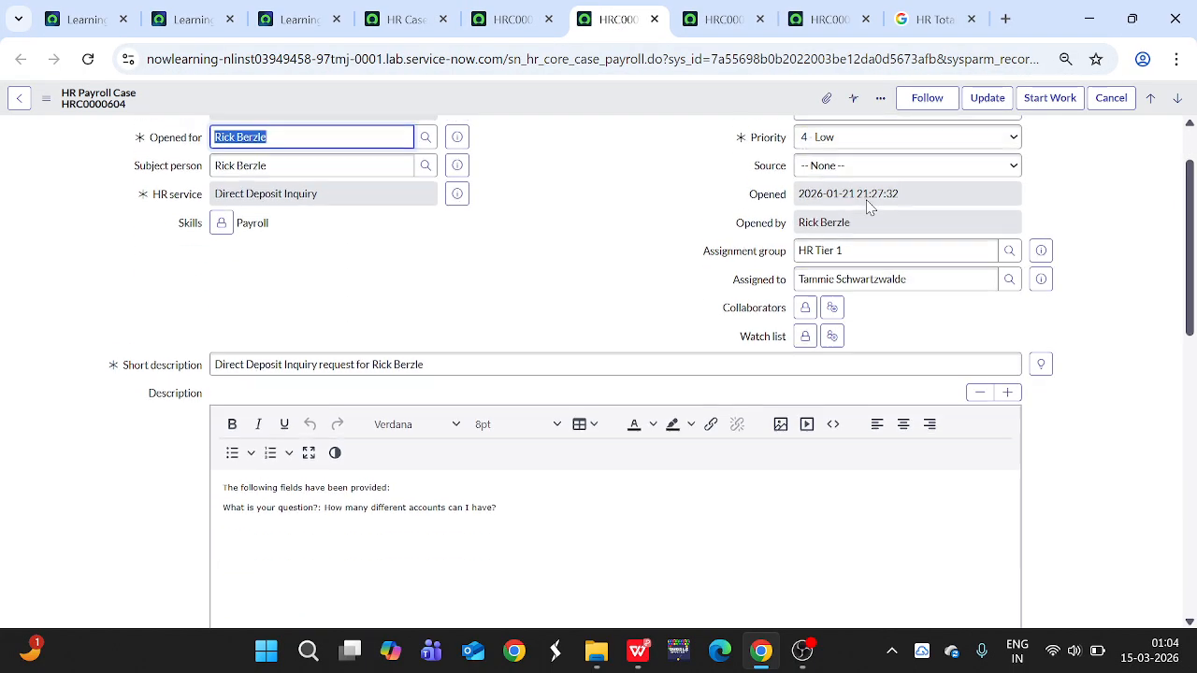
scroll(916, 177, "up", 1)
left_click(970, 152)
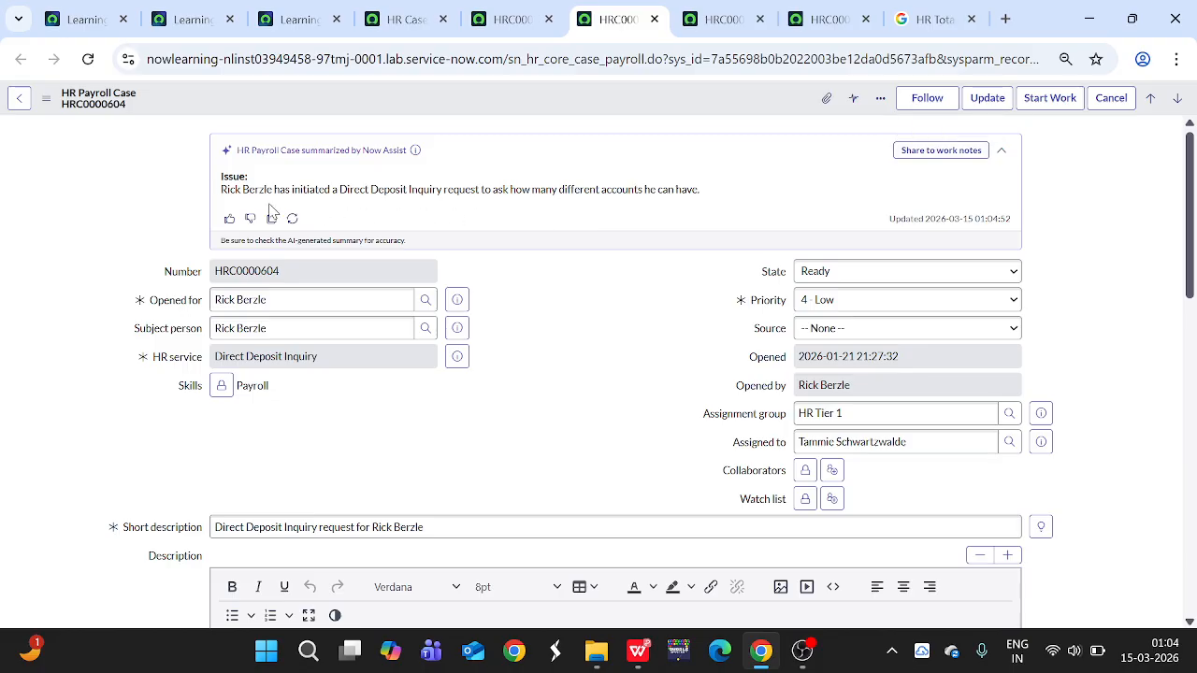
Review the fulfillment instructions and the Comments and Work Notes section of payroll case HRC0000604
scroll(619, 267, "down", 6)
scroll(619, 267, "down", 2)
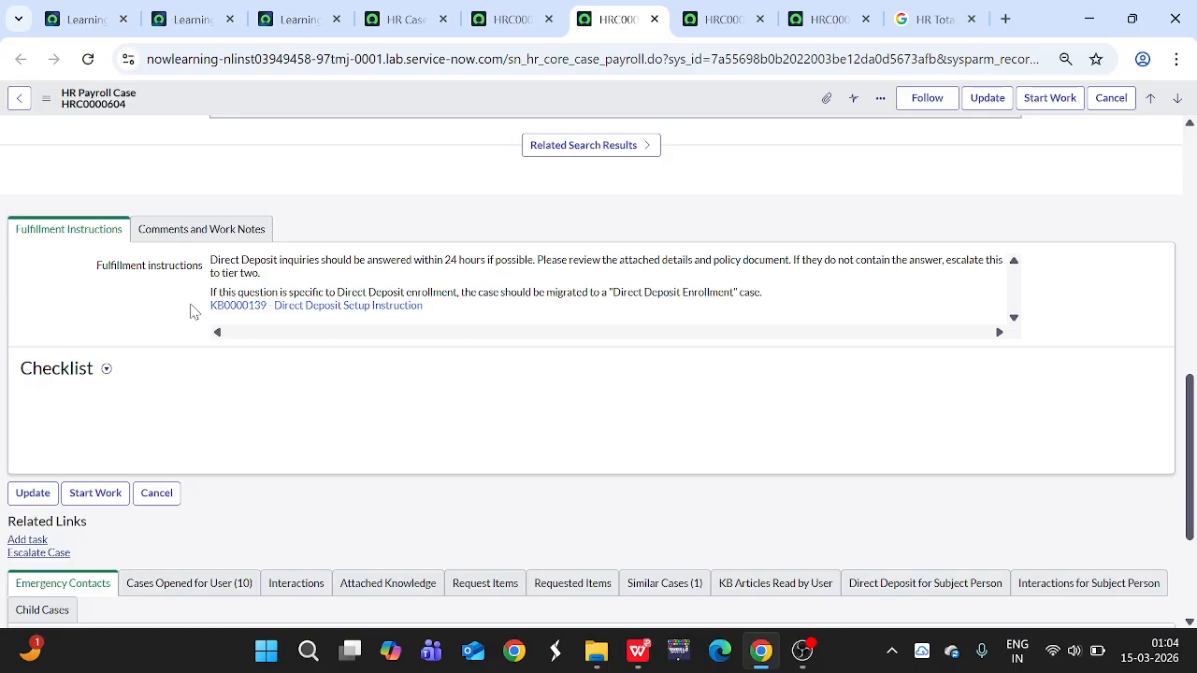
left_click(214, 229)
scroll(822, 315, "up", 6)
scroll(921, 261, "up", 2)
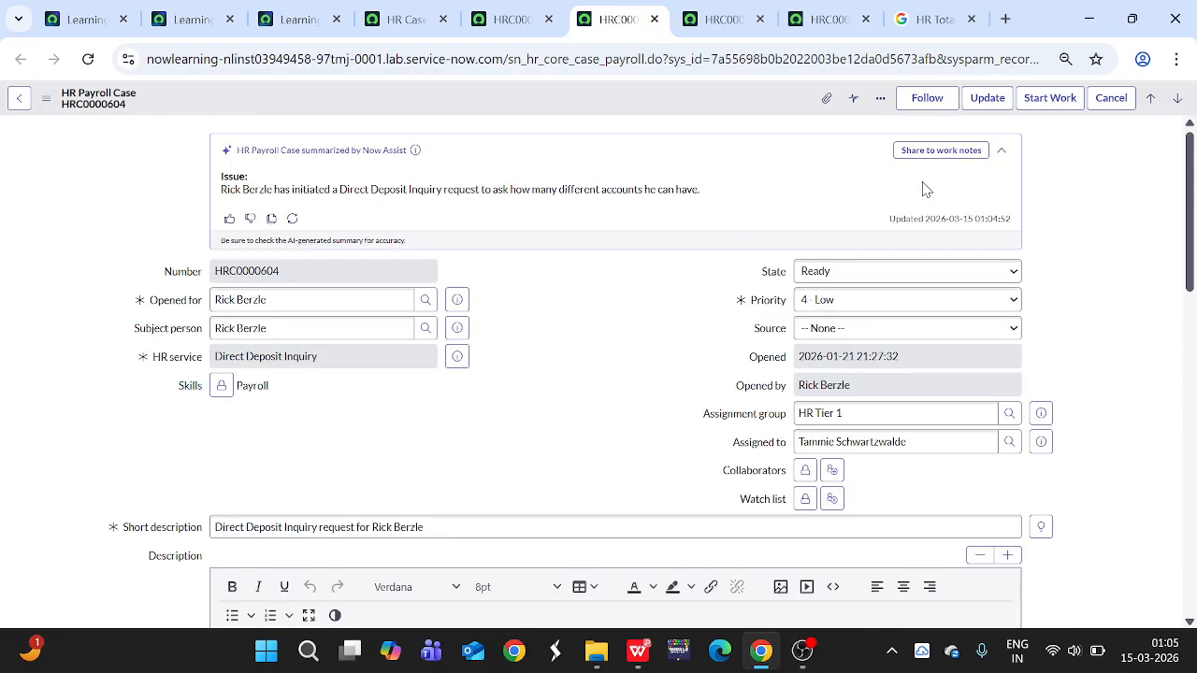
Set the state of case HRC0000604 to Closed Complete and add resolution notes, replacing the AI-drafted text with "test"
left_click(898, 273)
left_click(860, 384)
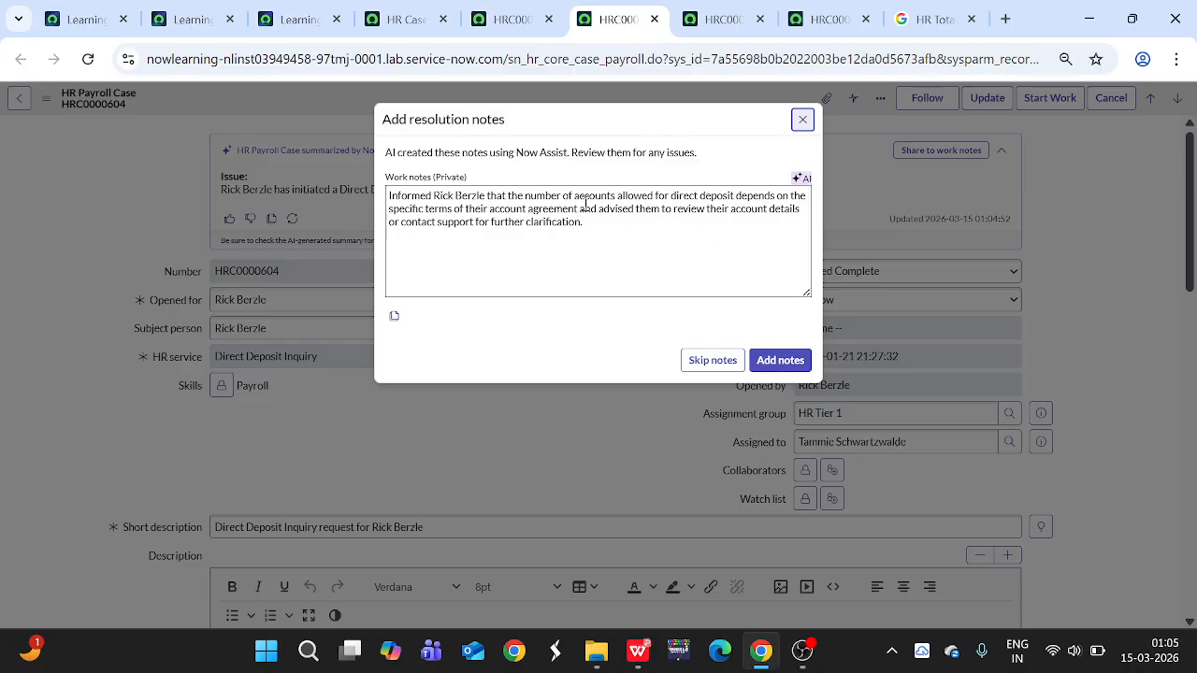
left_click_drag(598, 224, 405, 196)
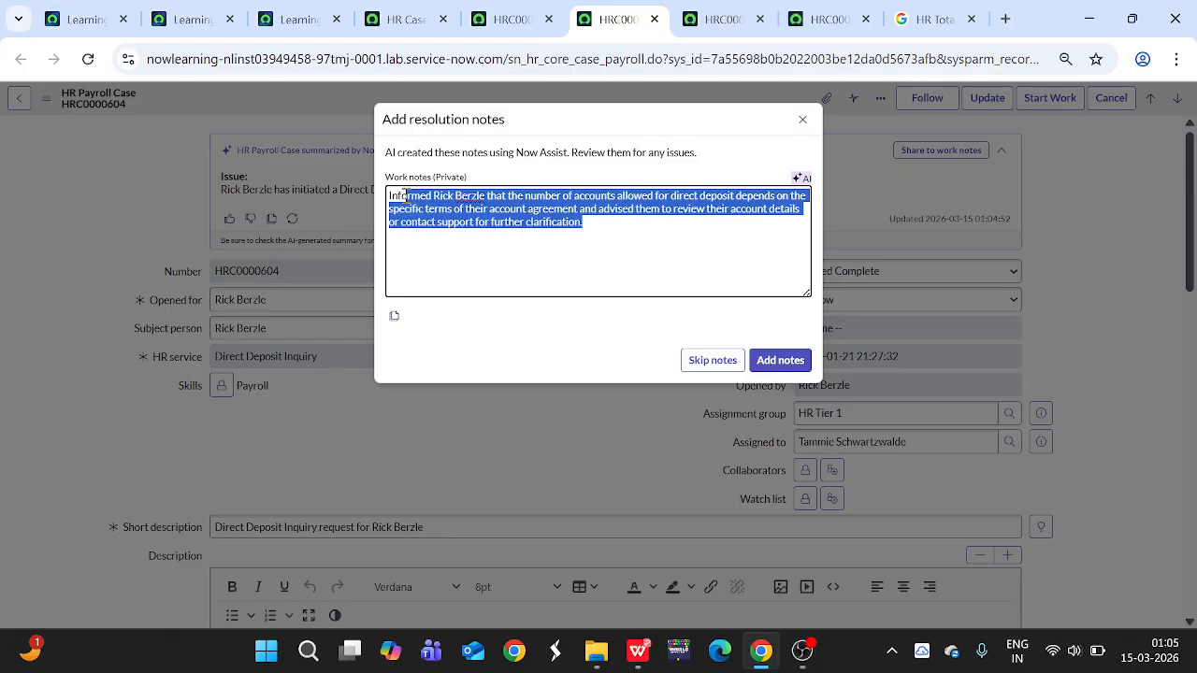
key("BackSpace")
key("BackSpace")
key("BackSpace")
key("BackSpace")
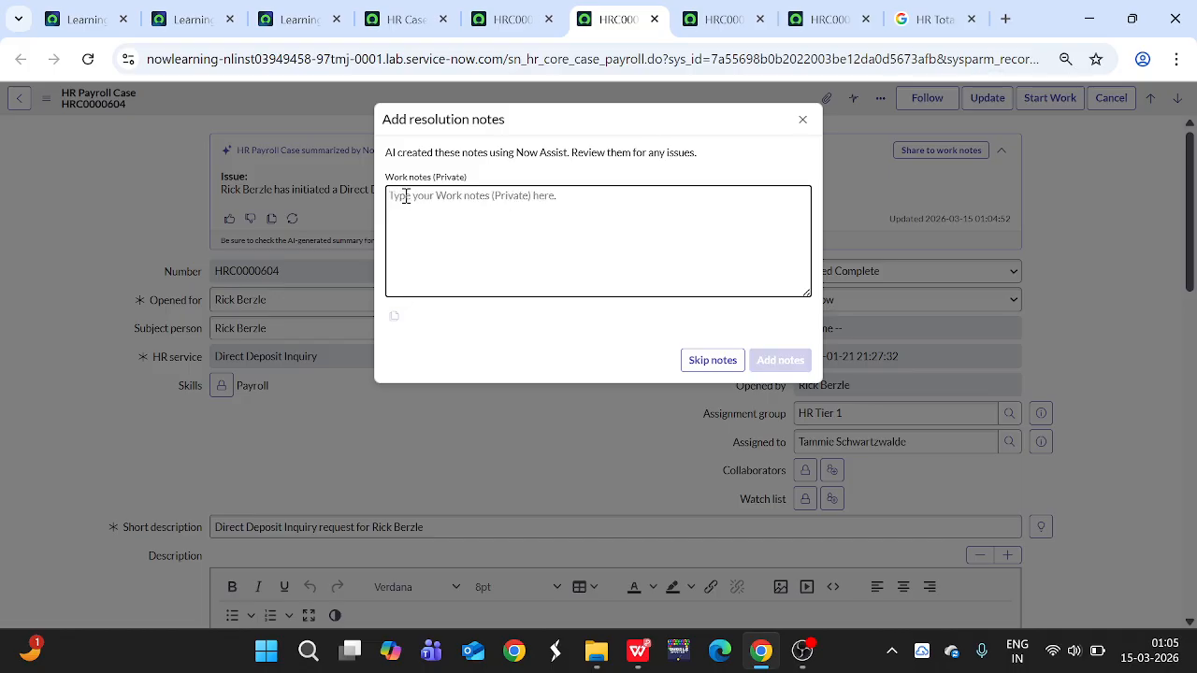
type("test")
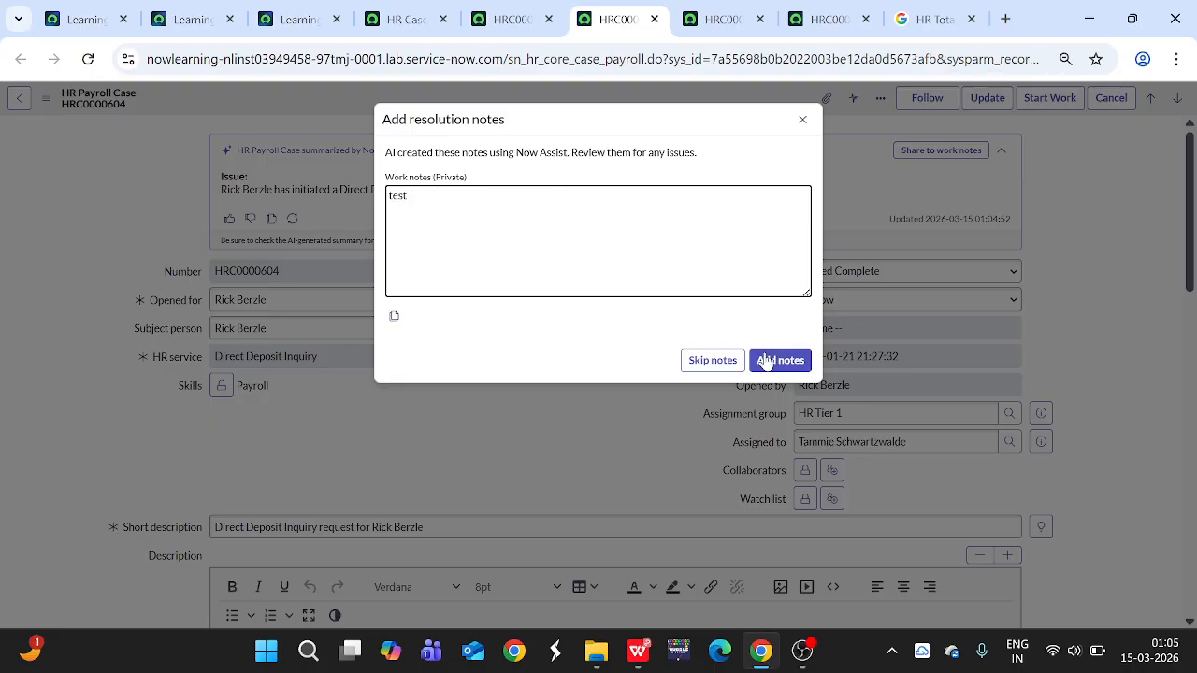
left_click(765, 361)
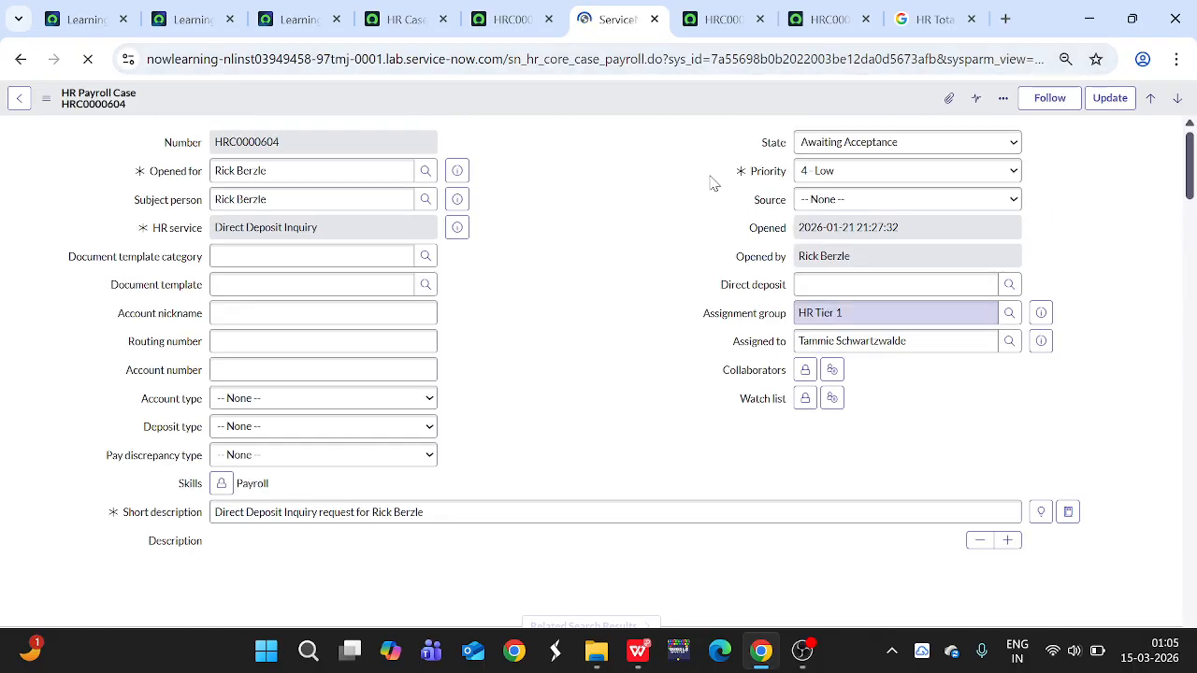
Close the HRC0000604 page and open the HR Agent Workspace in a new browser tab from the HR Cases list
left_click(653, 19)
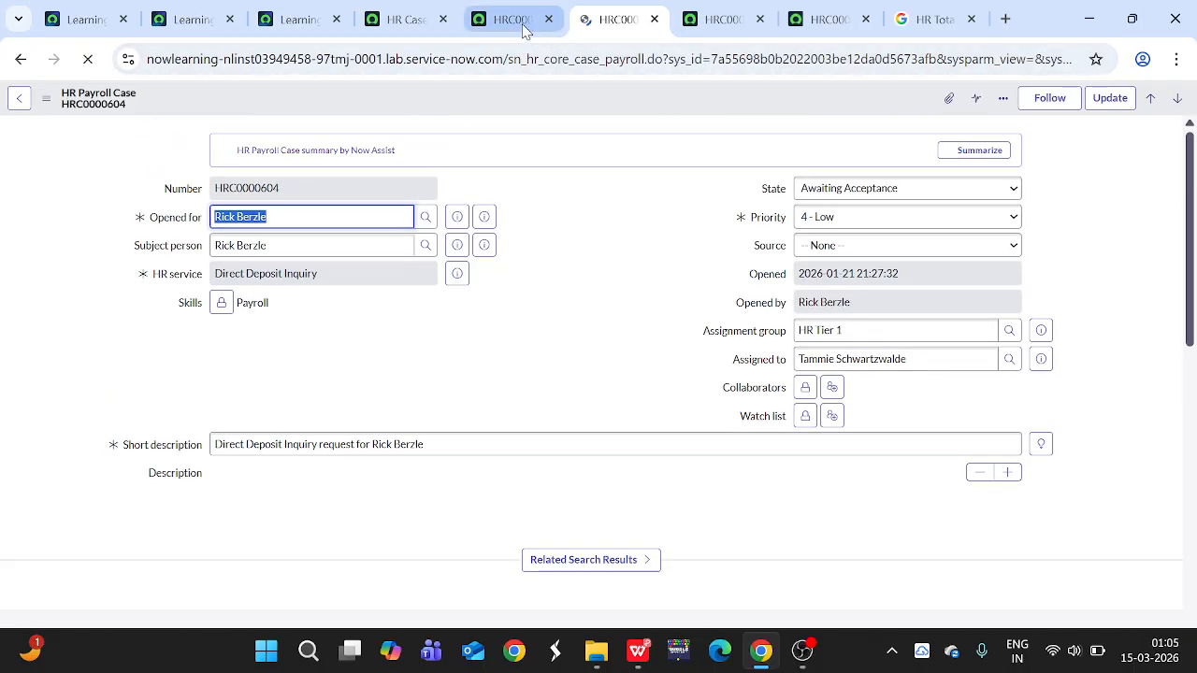
left_click(416, 13)
left_click(347, 100)
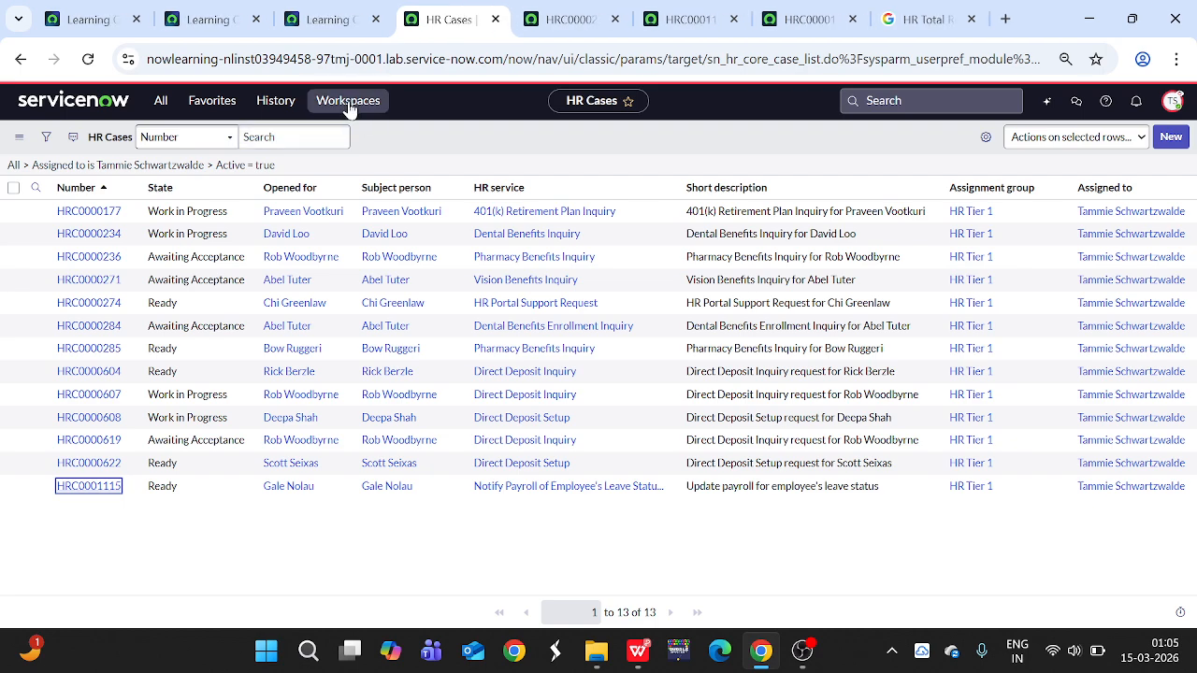
middle_click(299, 175)
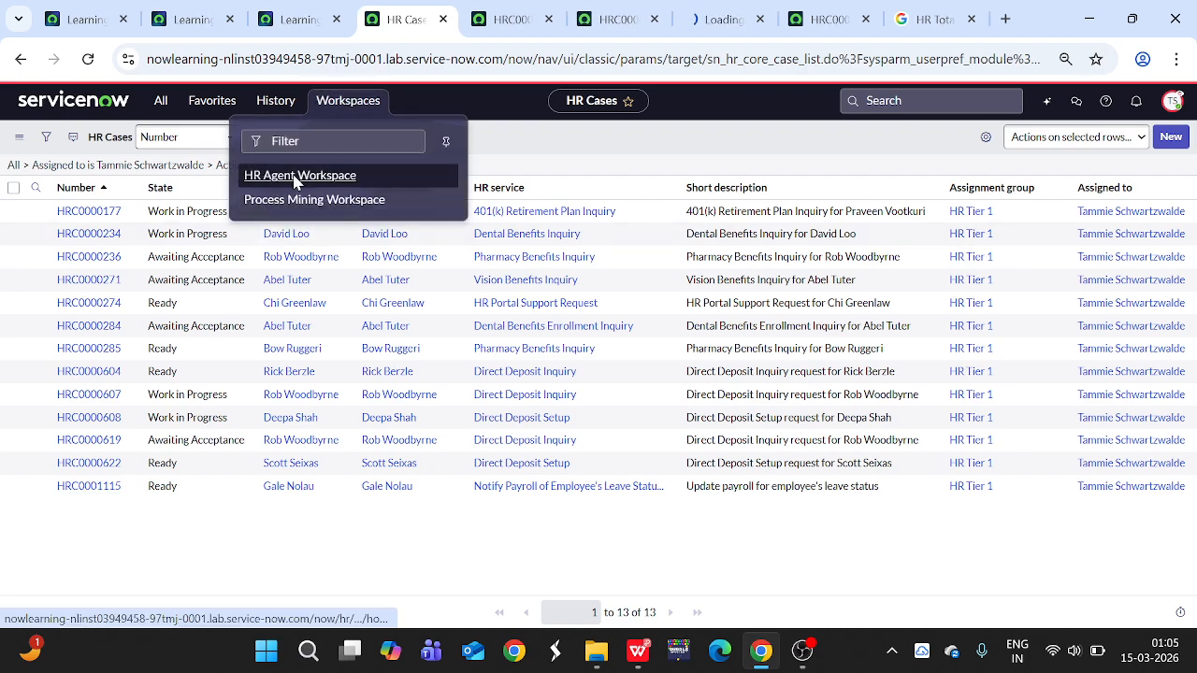
left_click(713, 19)
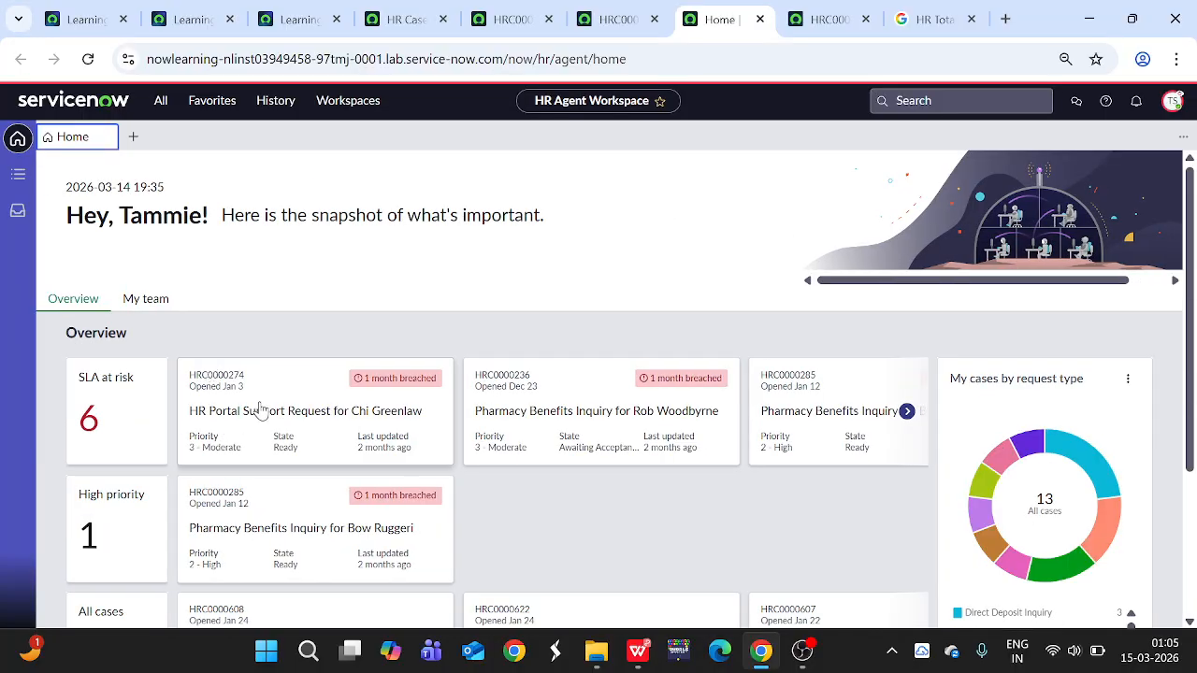
Open HR portal support case HRC0000274 from the workspace overview and generate its Now Assist summary
left_click(251, 408)
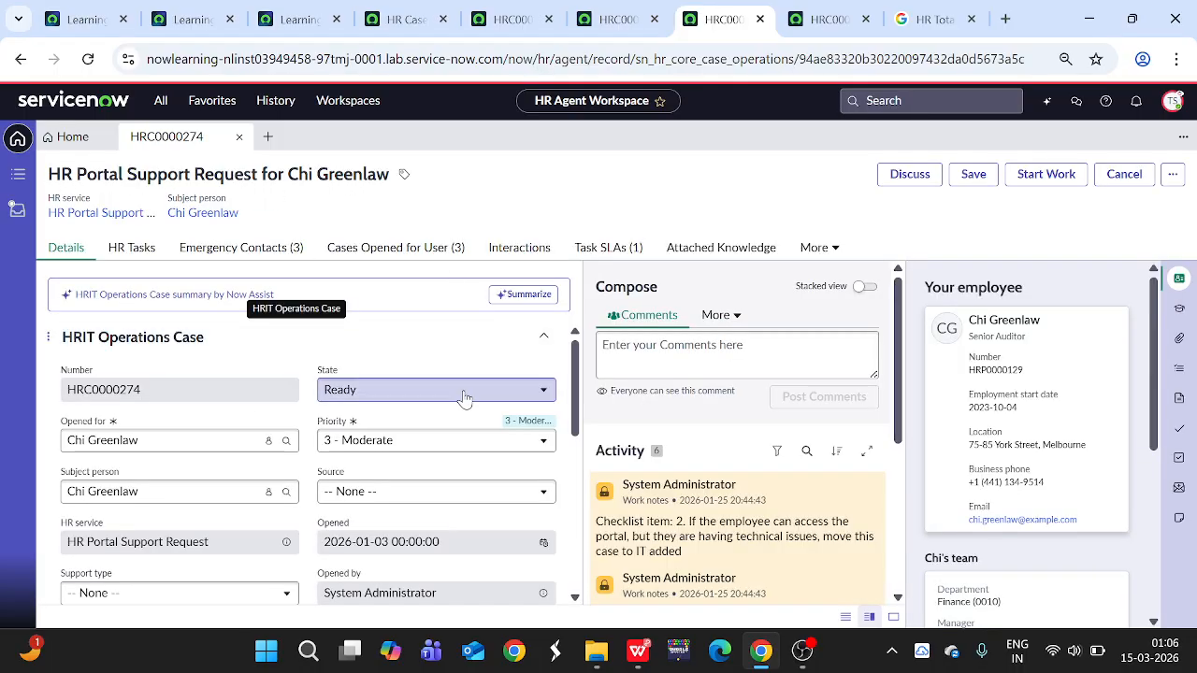
left_click(522, 296)
scroll(360, 467, "down", 5)
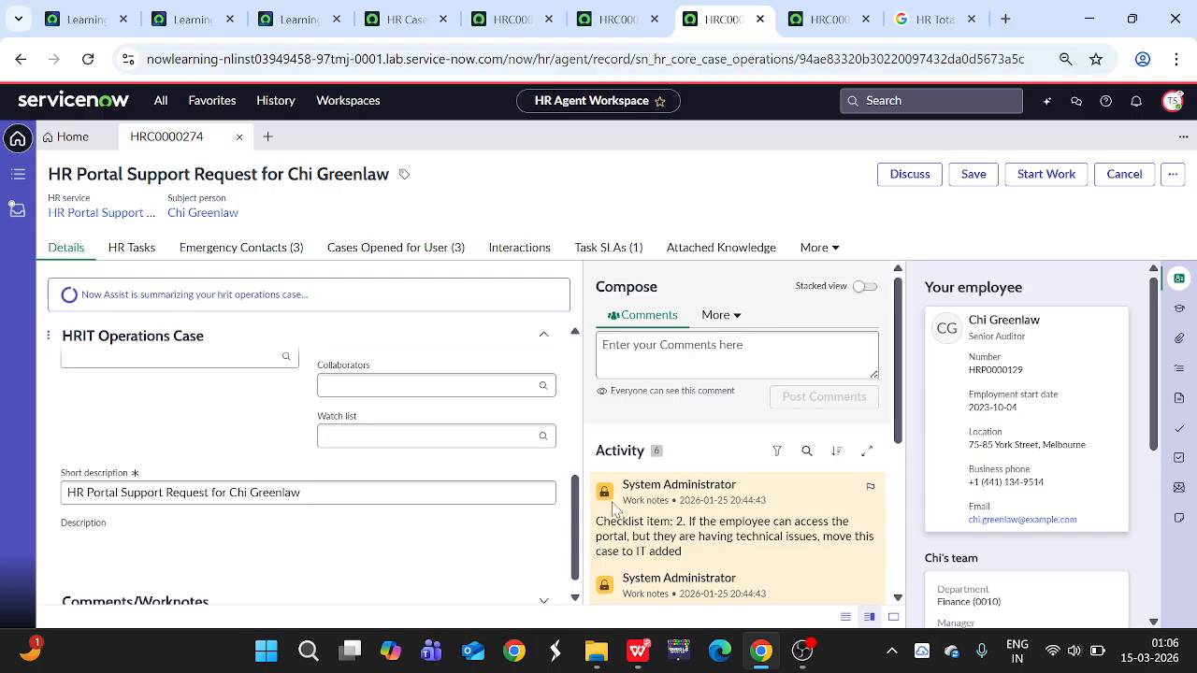
scroll(697, 454, "down", 5)
scroll(712, 514, "up", 5)
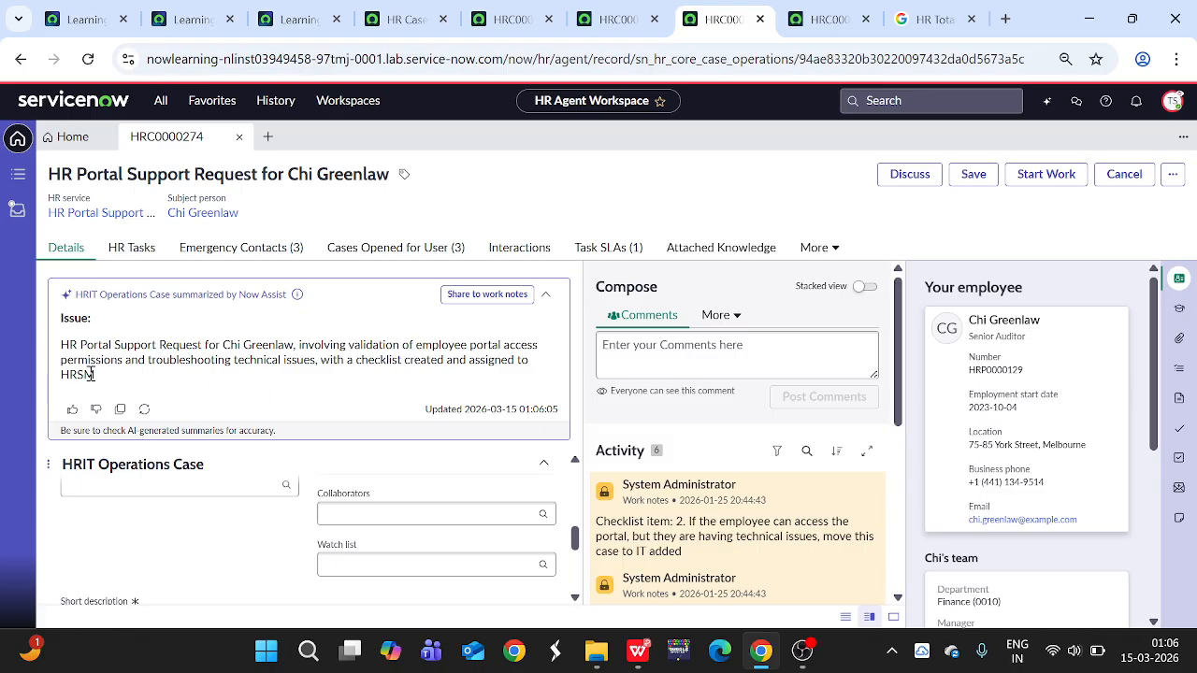
Set the state of case HRC0000274 to Closed Complete and add the resolution notes drafted by Now Assist
scroll(440, 468, "up", 5)
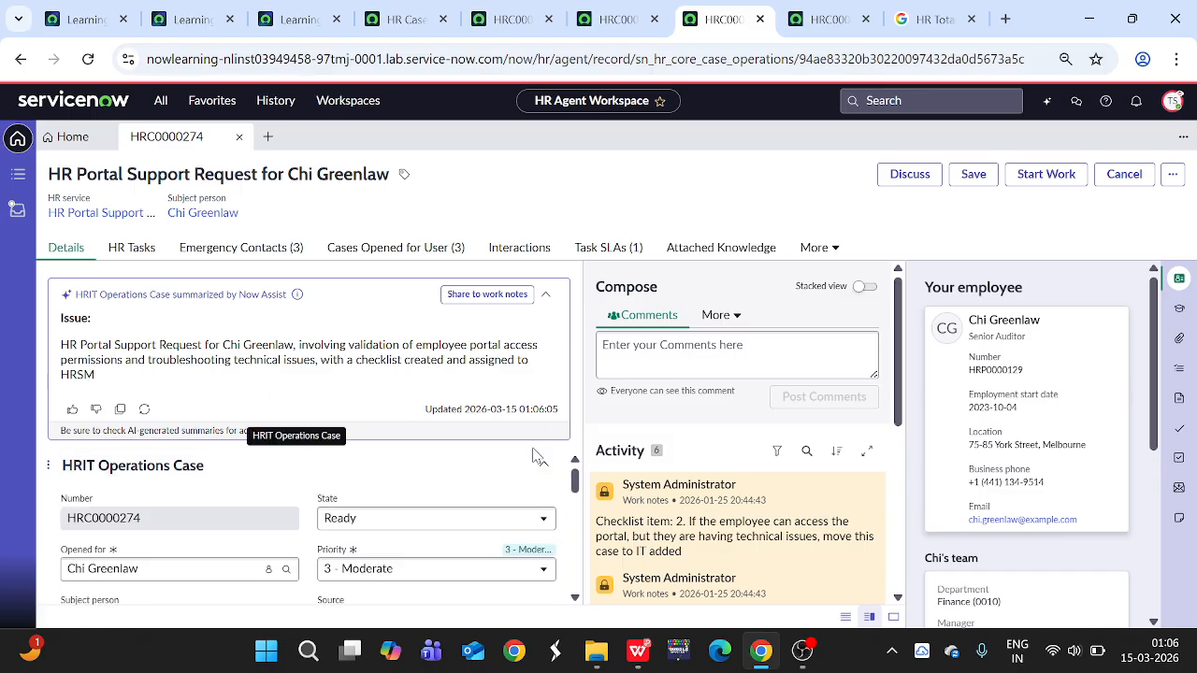
left_click(460, 521)
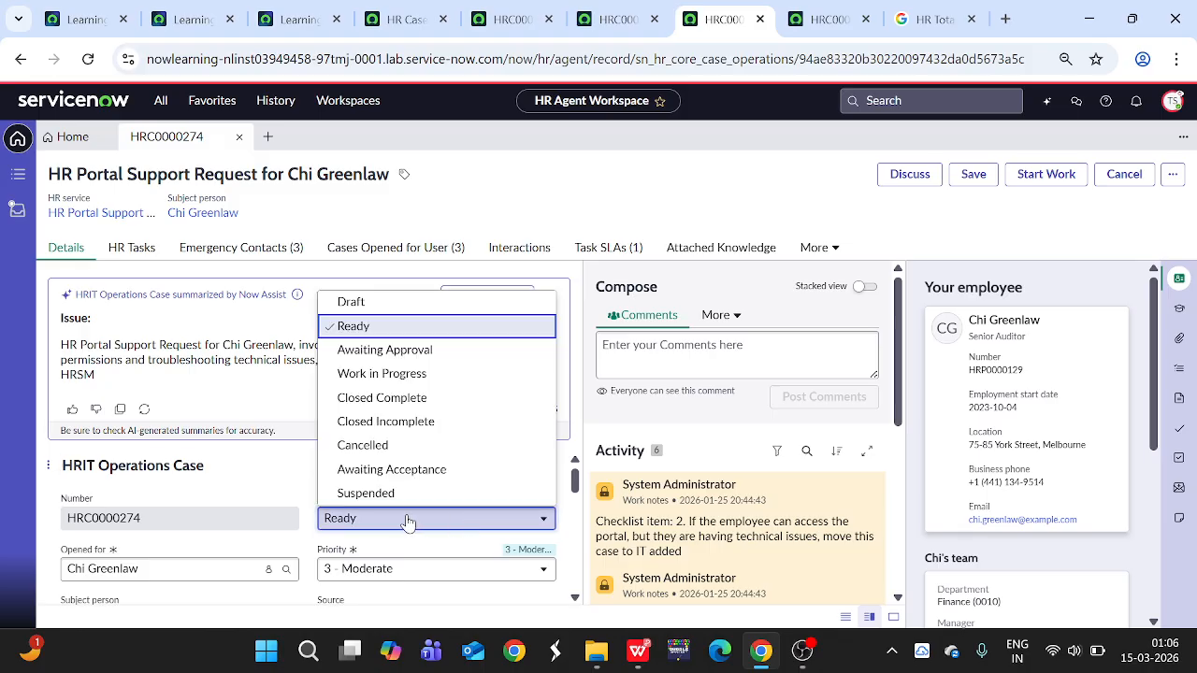
left_click(382, 397)
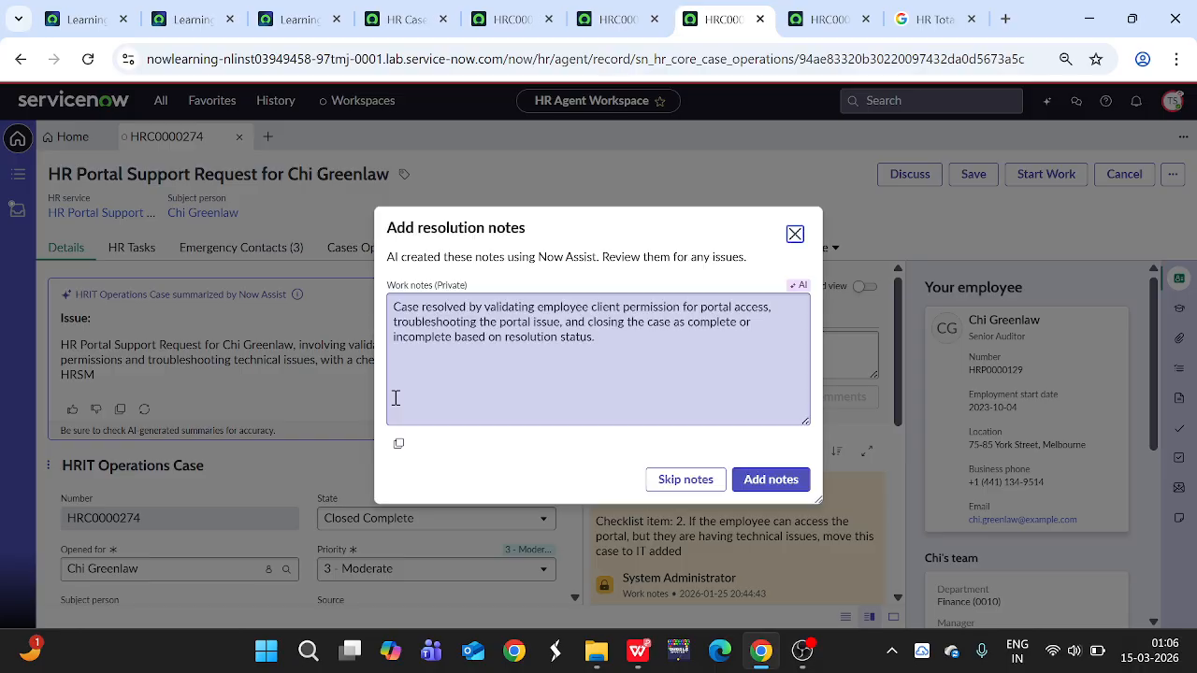
left_click(620, 346)
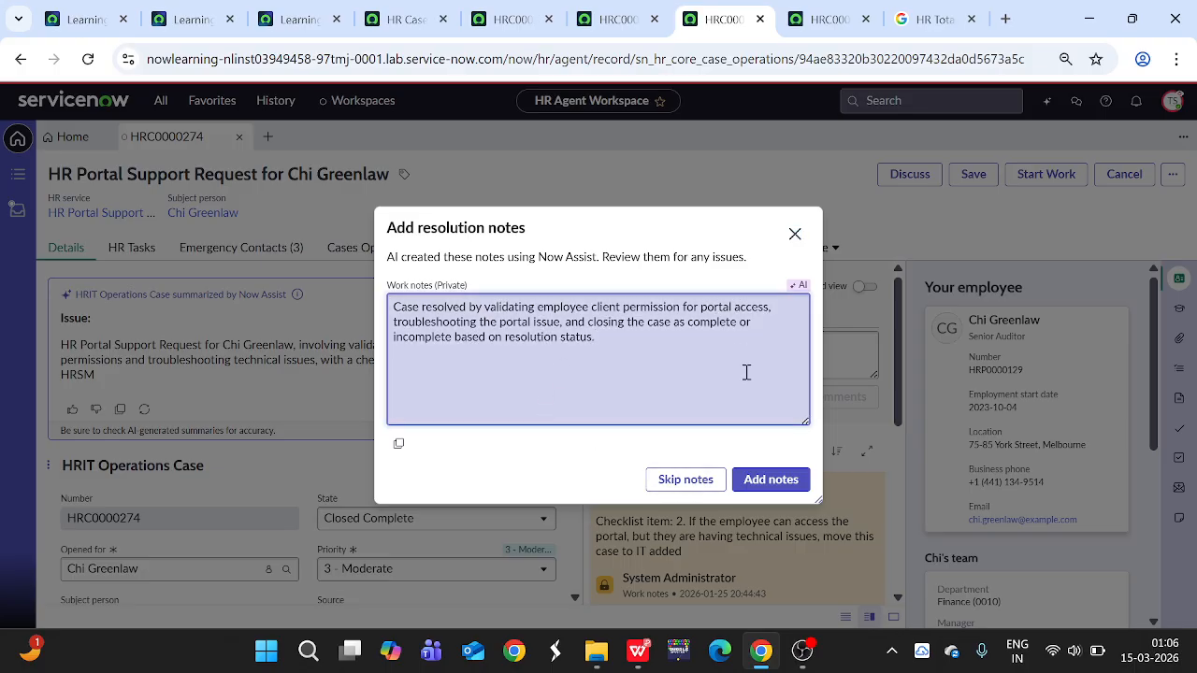
left_click(774, 483)
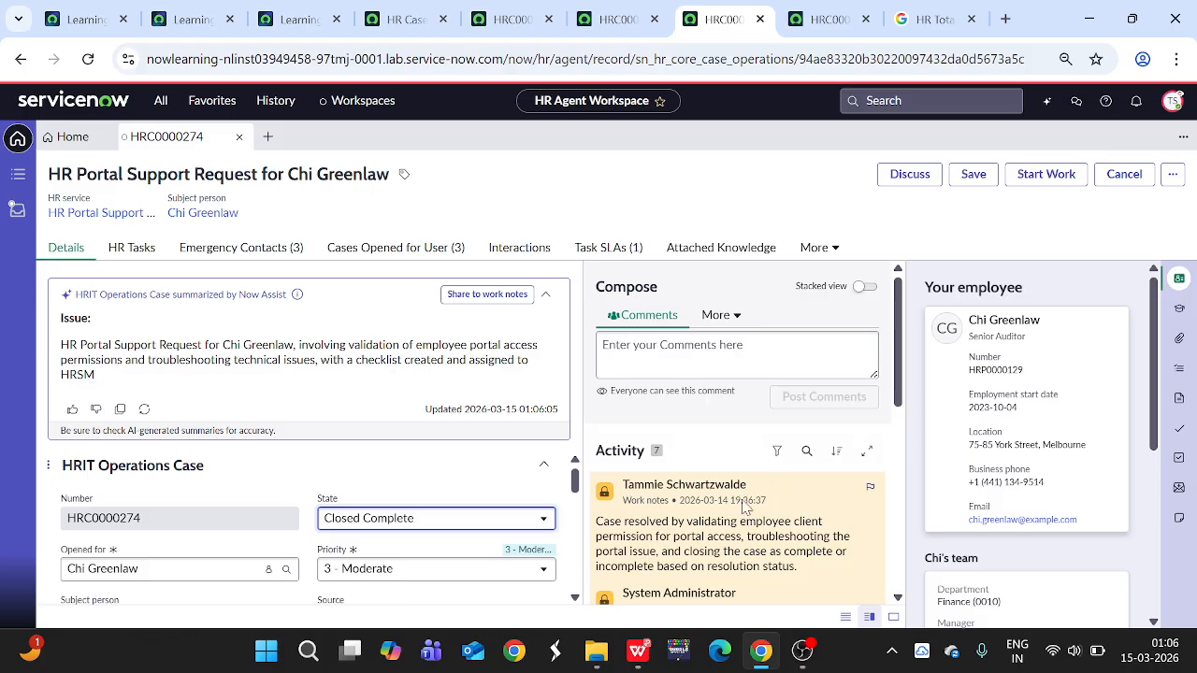
scroll(739, 514, "down", 1)
scroll(739, 458, "up", 1)
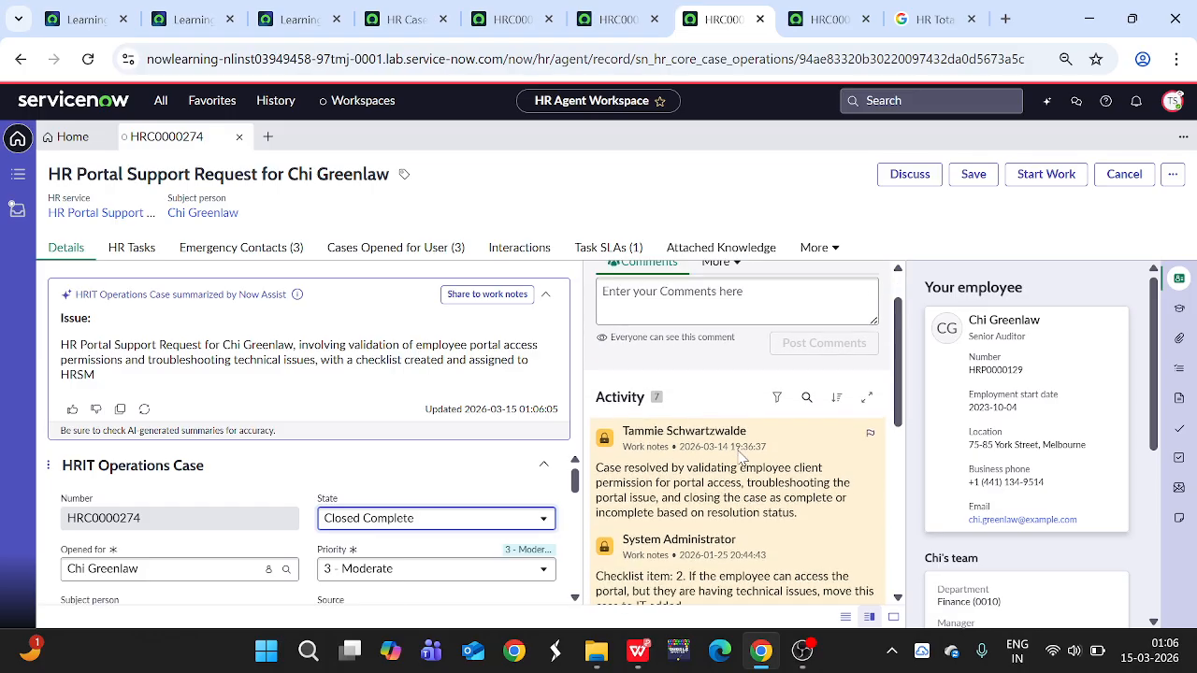
Return to the HR Cases list and end the impersonation of the HR agent
left_click(617, 26)
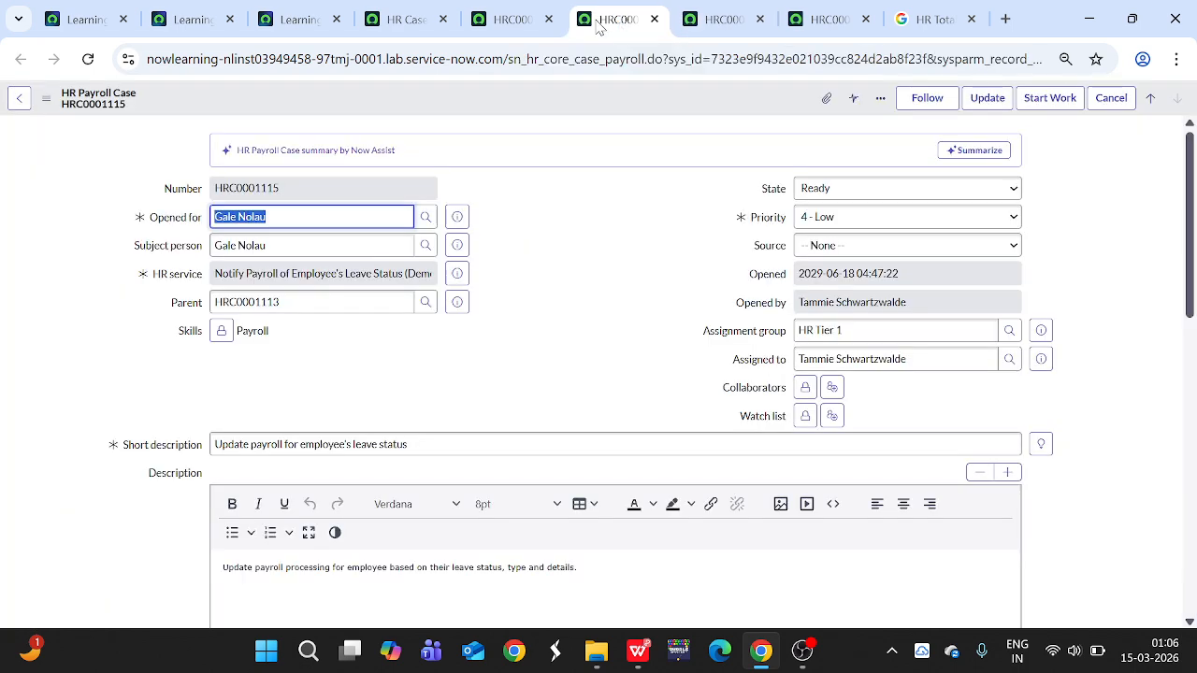
left_click(509, 18)
left_click(403, 17)
left_click(315, 18)
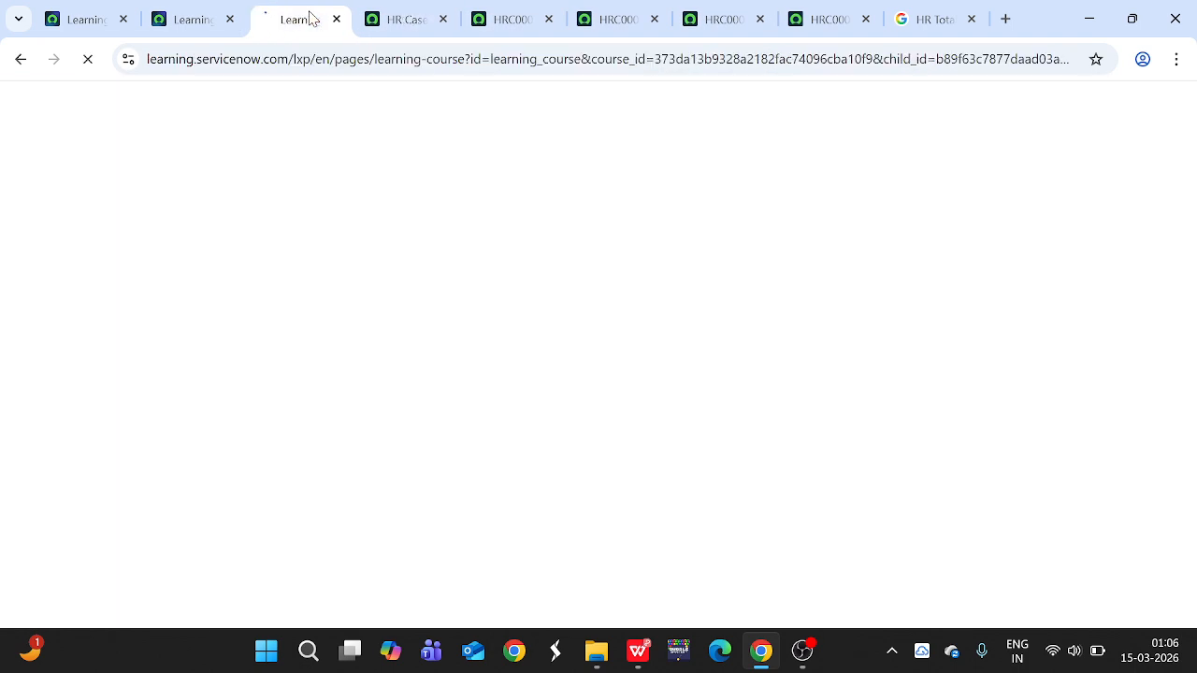
left_click(397, 15)
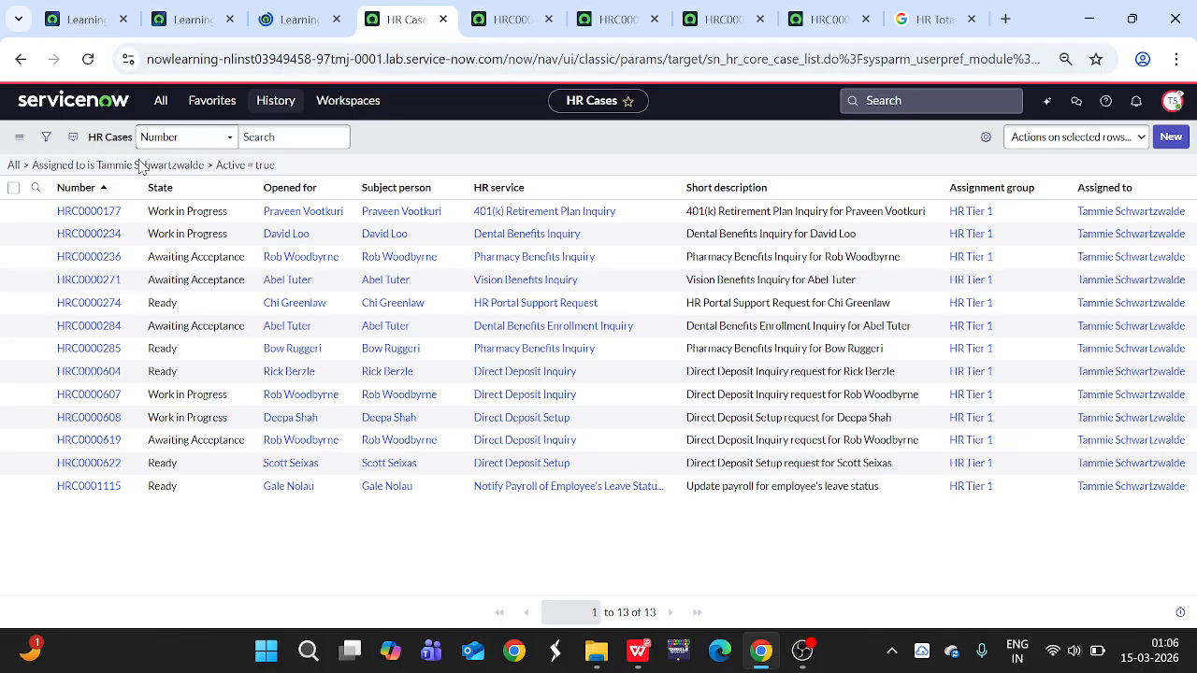
left_click(1172, 101)
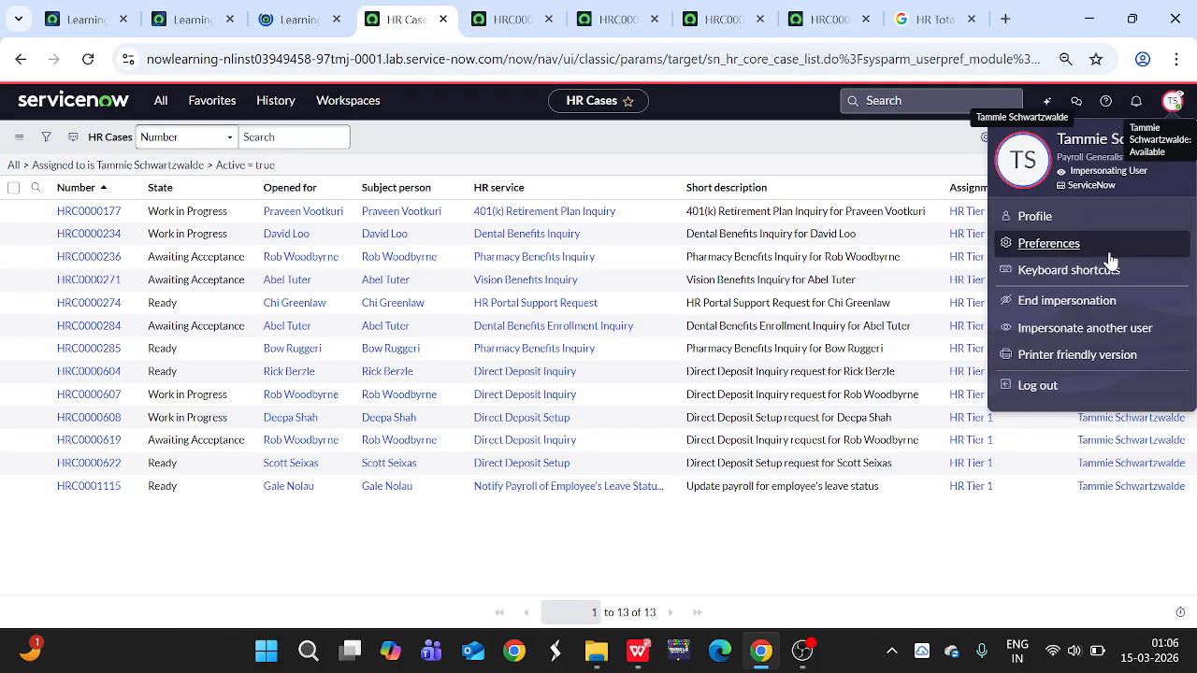
left_click(1079, 307)
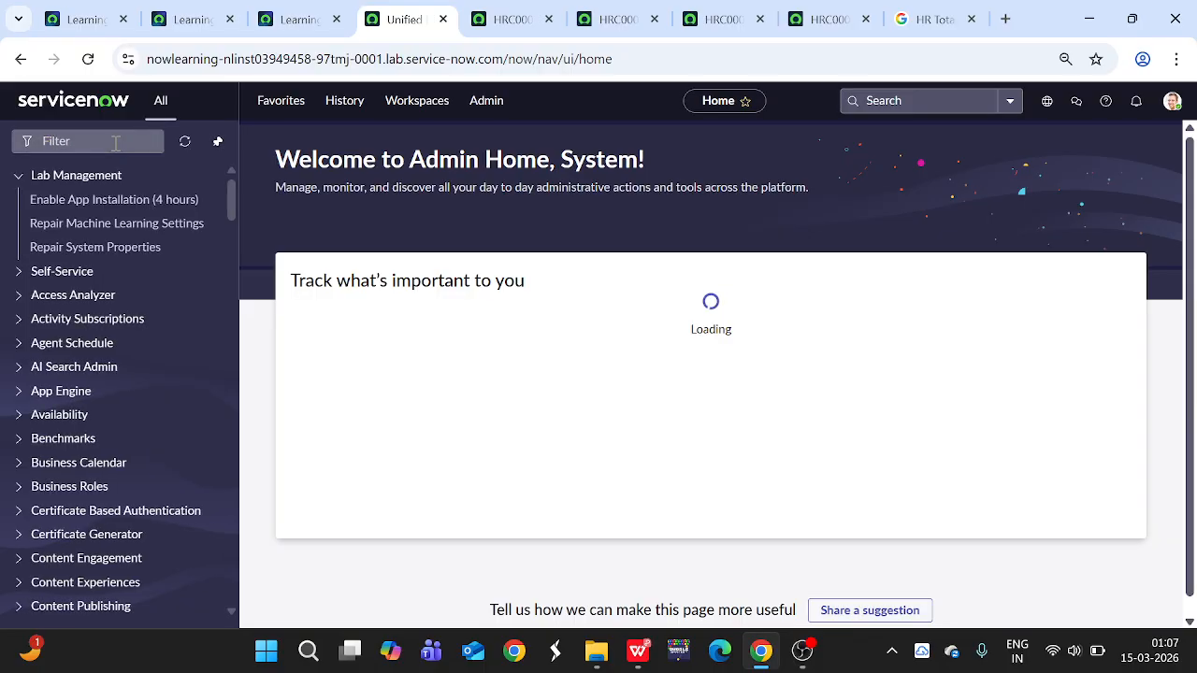
Filter the navigator for "now assist adm" and open the Now Assist Admin overview
type("no")
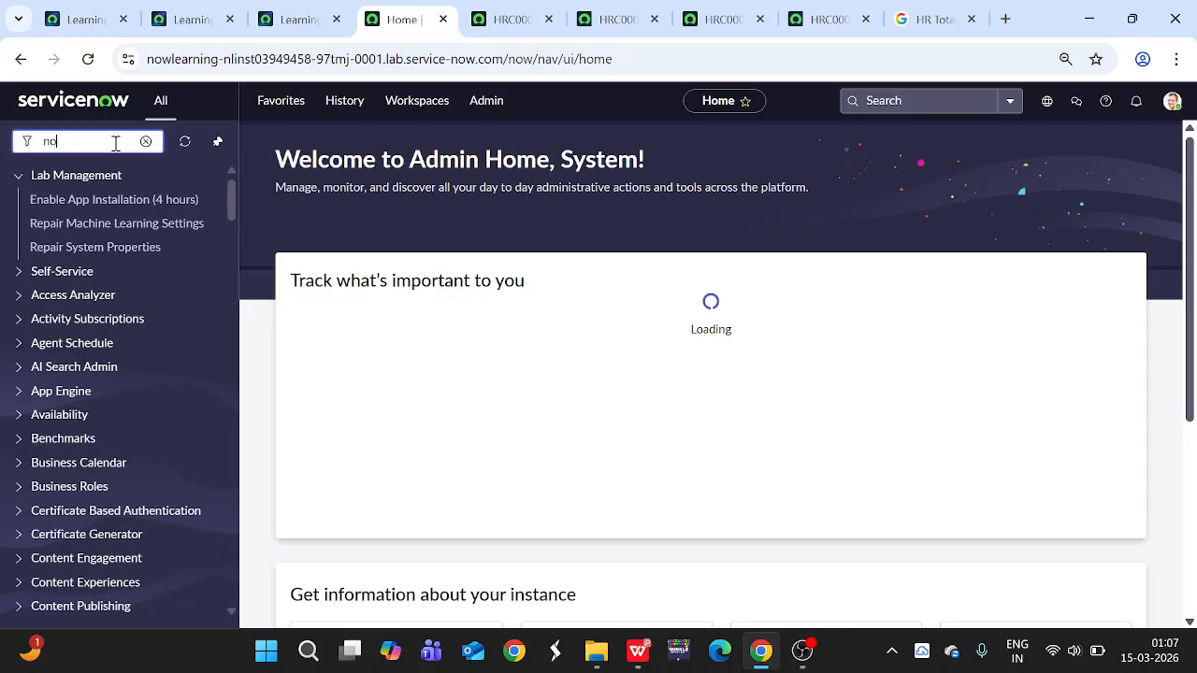
type("w assist")
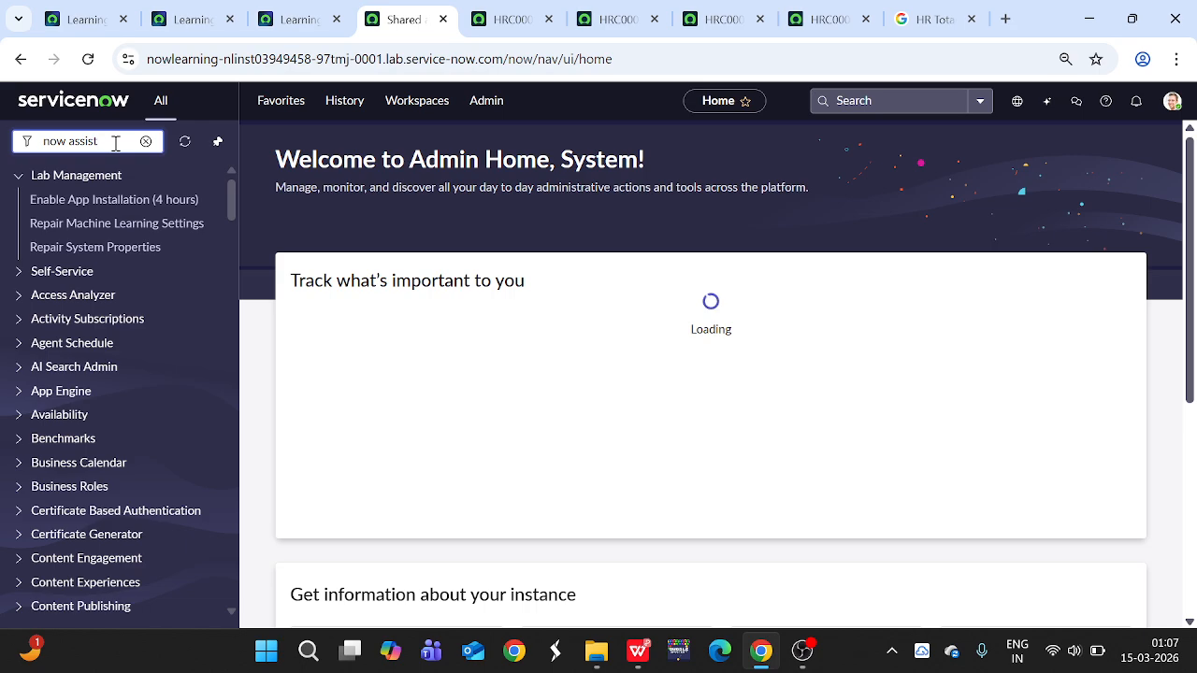
type(" adm")
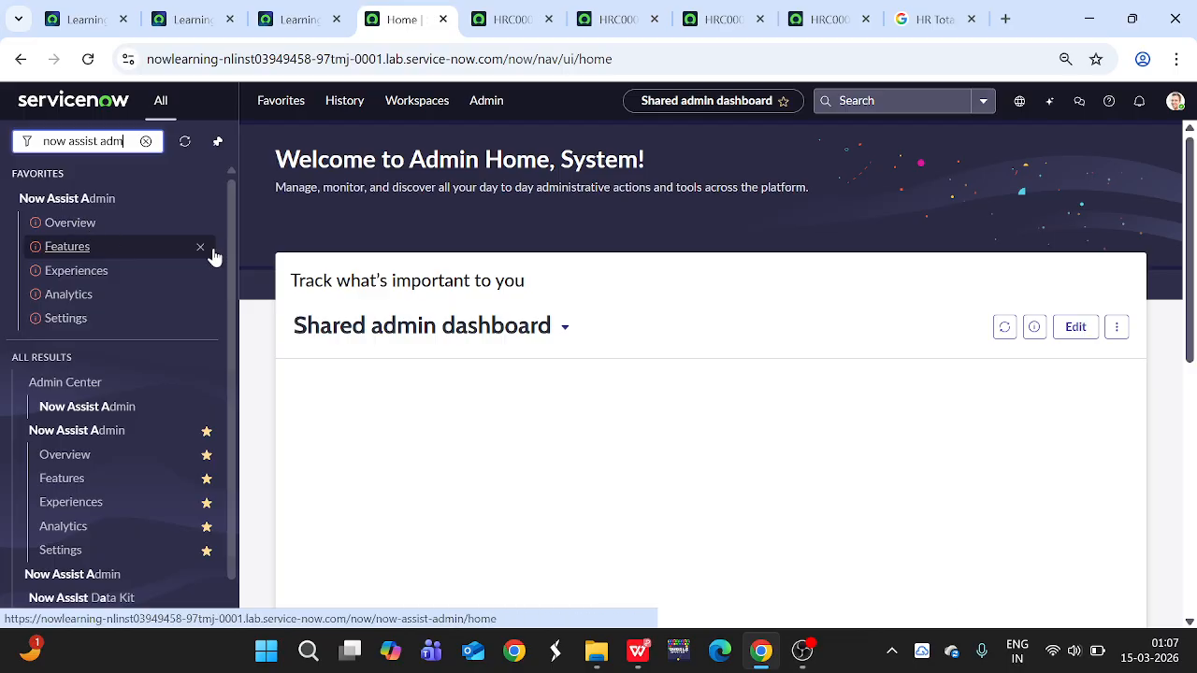
left_click(95, 224)
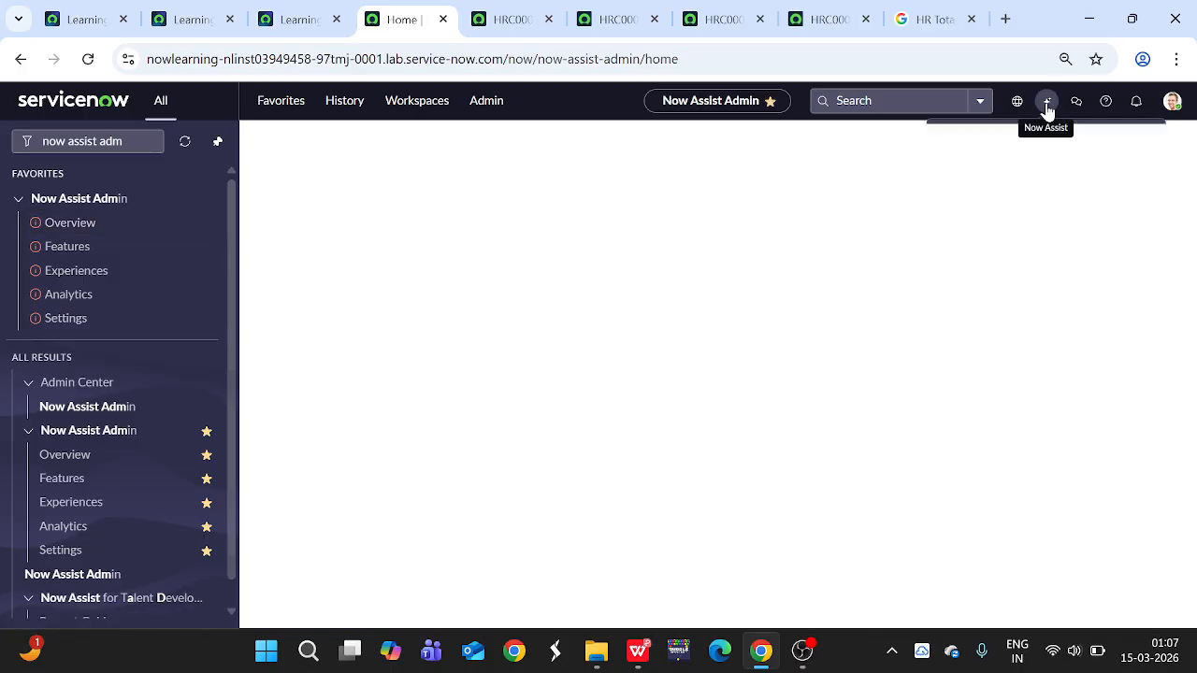
Copy the number of case HRC0000234, open the case through the global search, and start the Now Assist chat
left_click(517, 18)
scroll(383, 234, "up", 3)
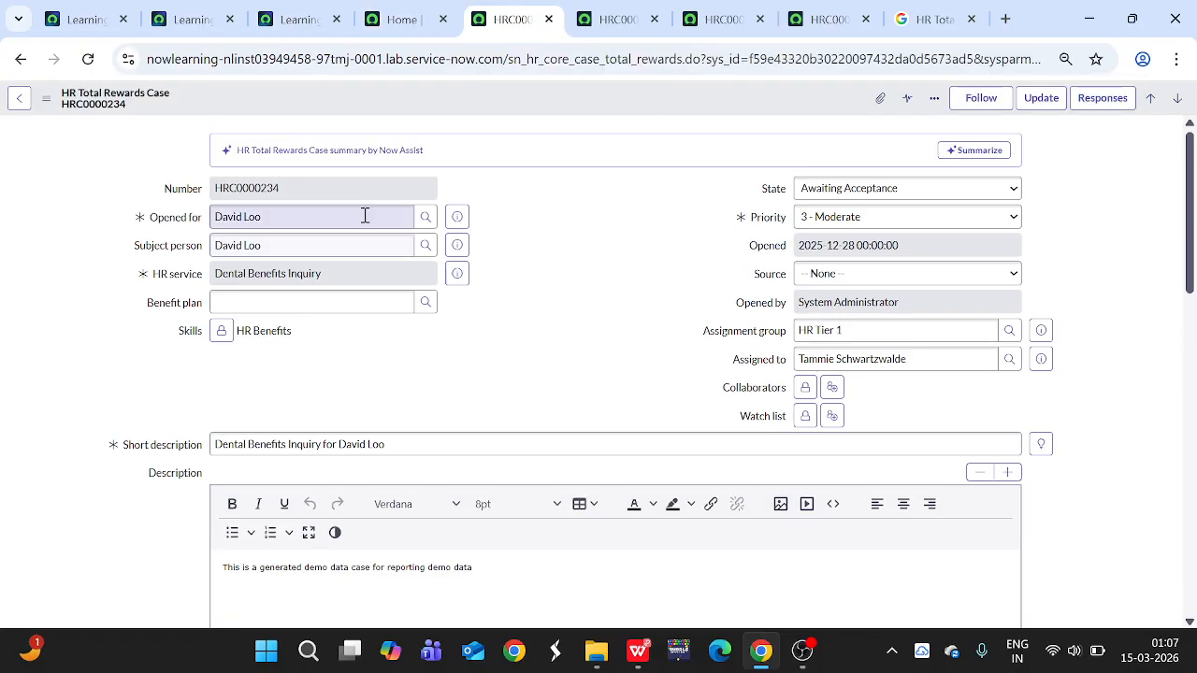
double_click(306, 180)
key("ctrl+c")
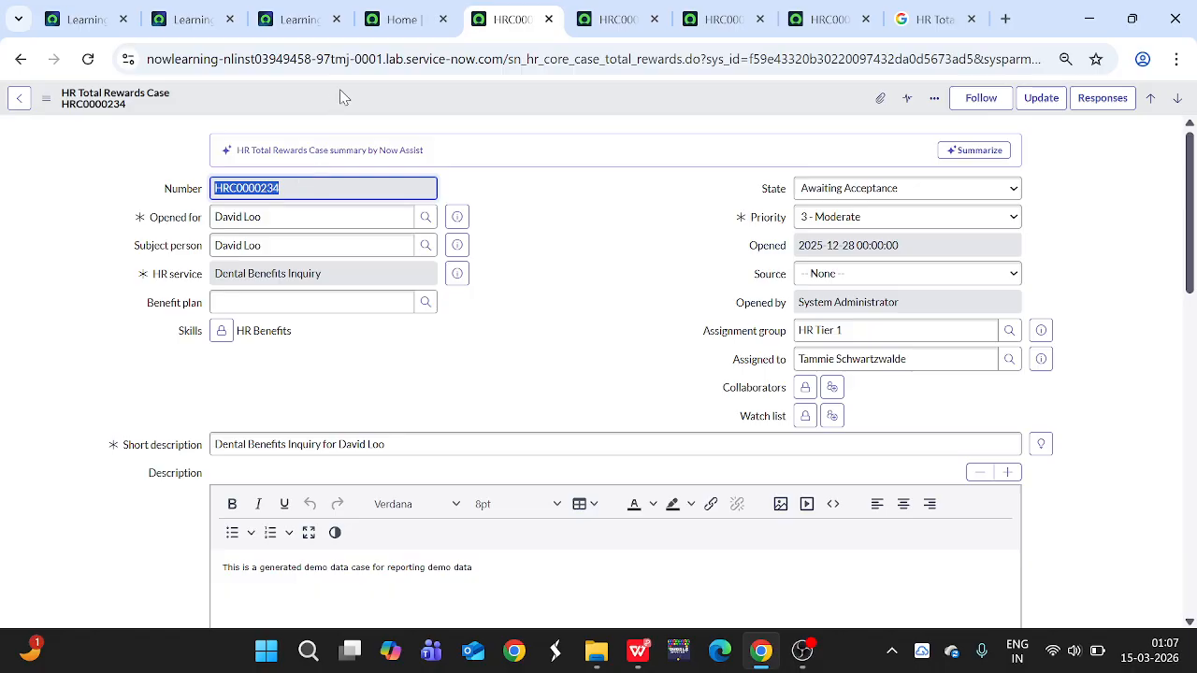
left_click(390, 19)
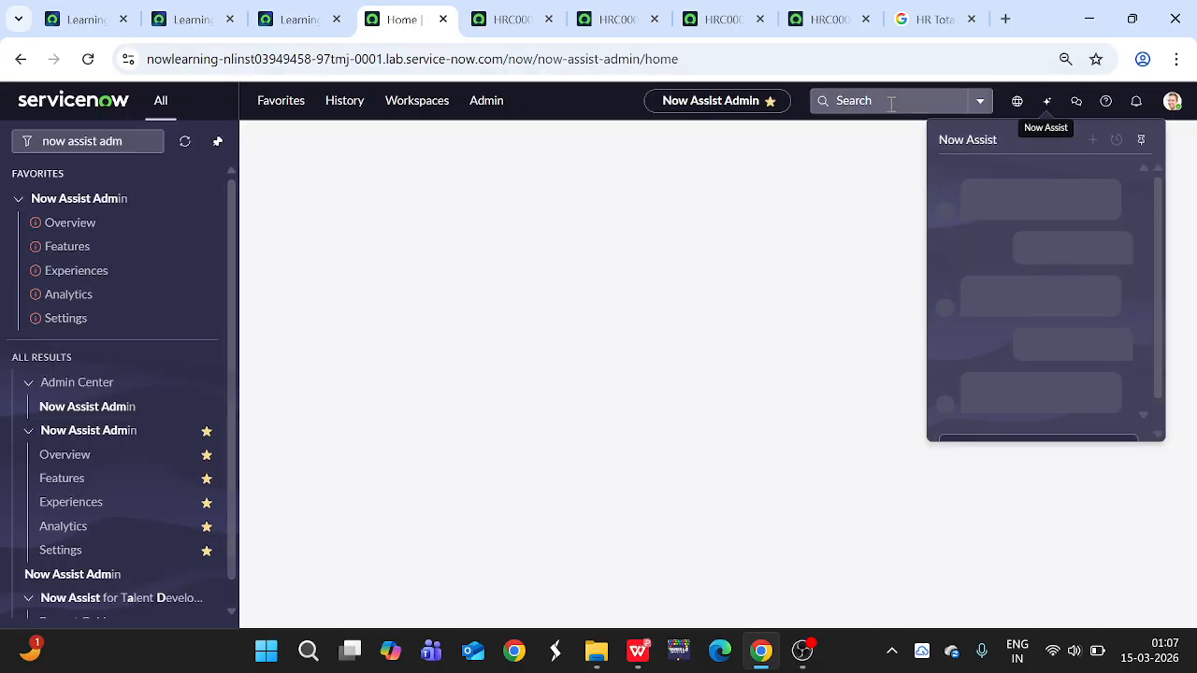
left_click(893, 101)
key("ctrl+v")
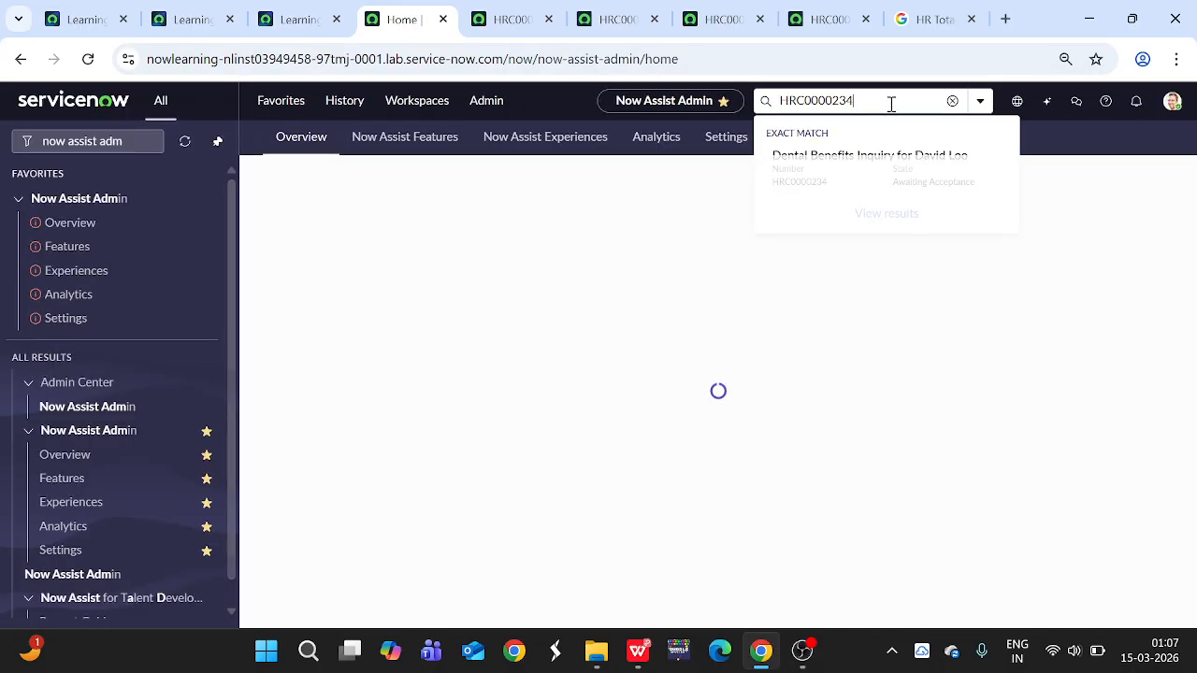
key("Return")
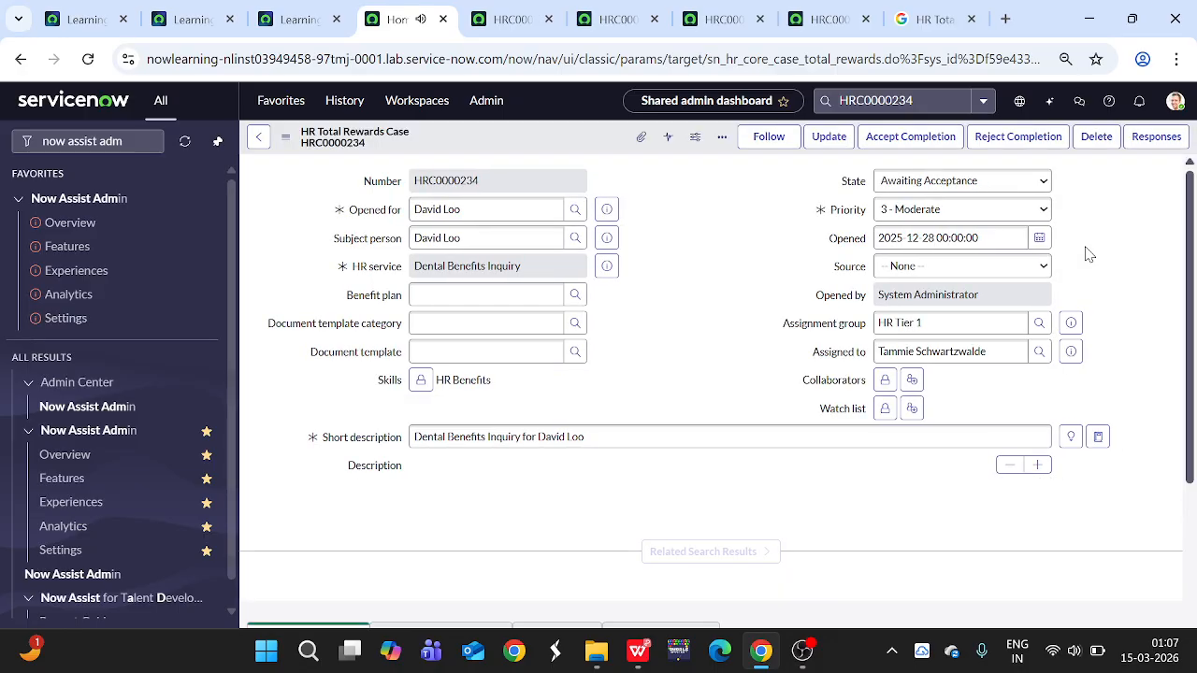
left_click(1050, 105)
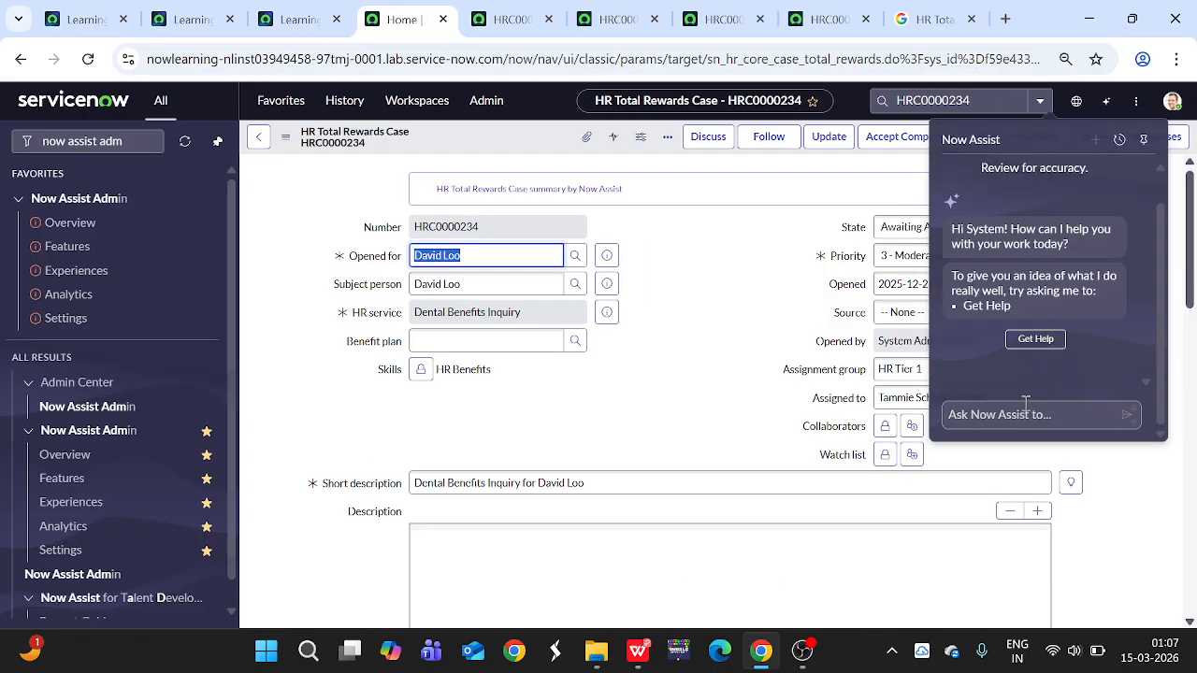
Choose Get Help in the Now Assist chat, send the request "Update the HR Case", and close the chat
left_click(1064, 338)
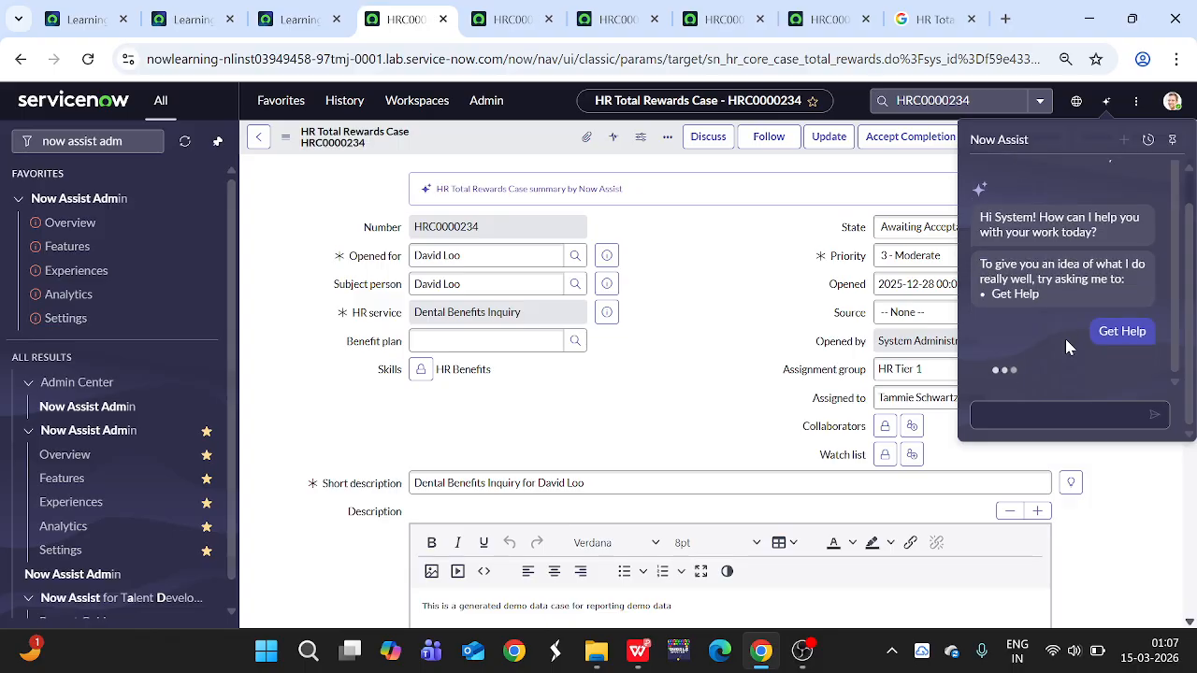
left_click(1045, 415)
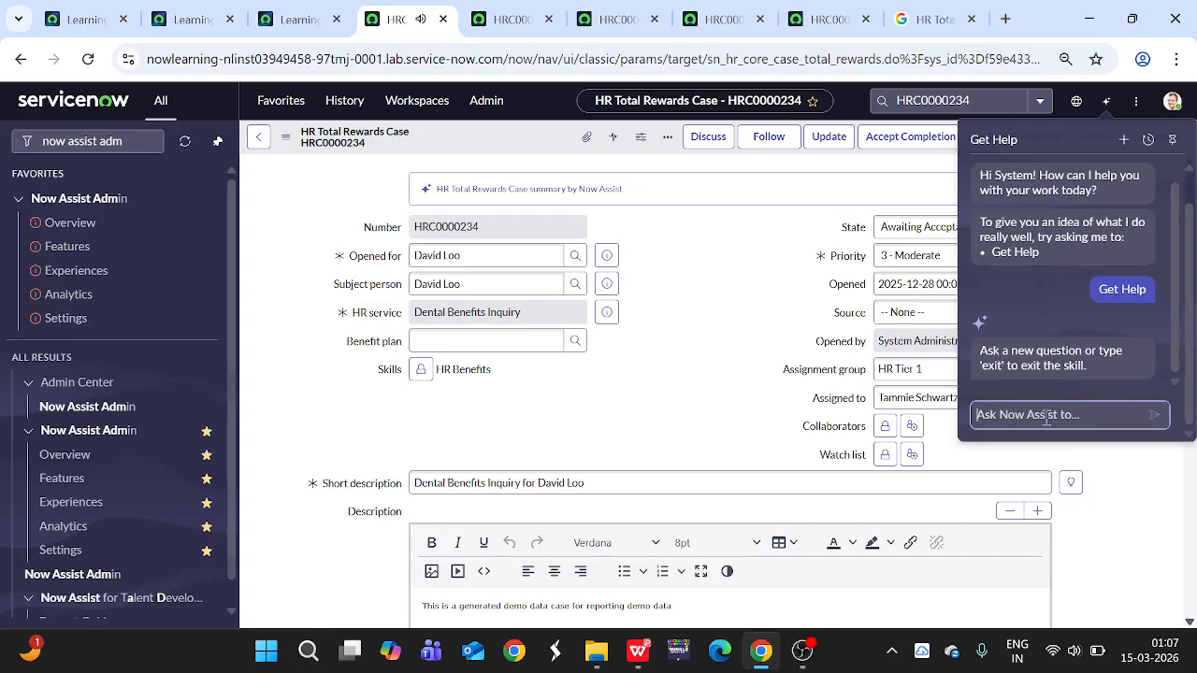
type("Update the HR Case")
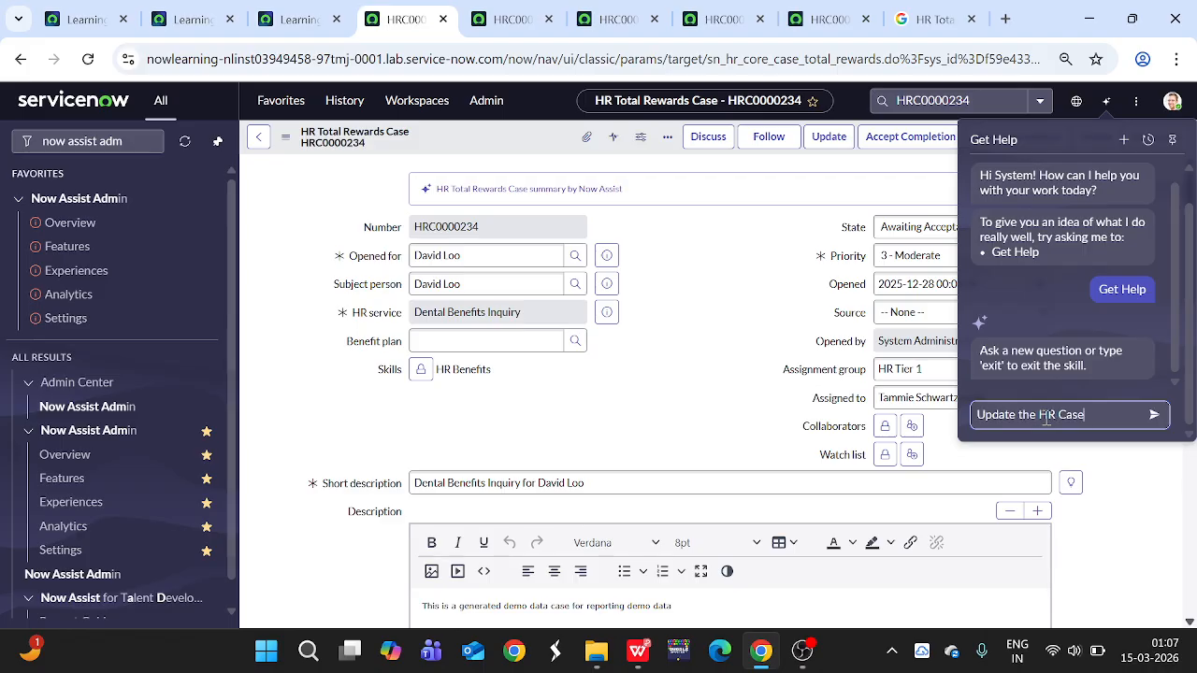
key("Return")
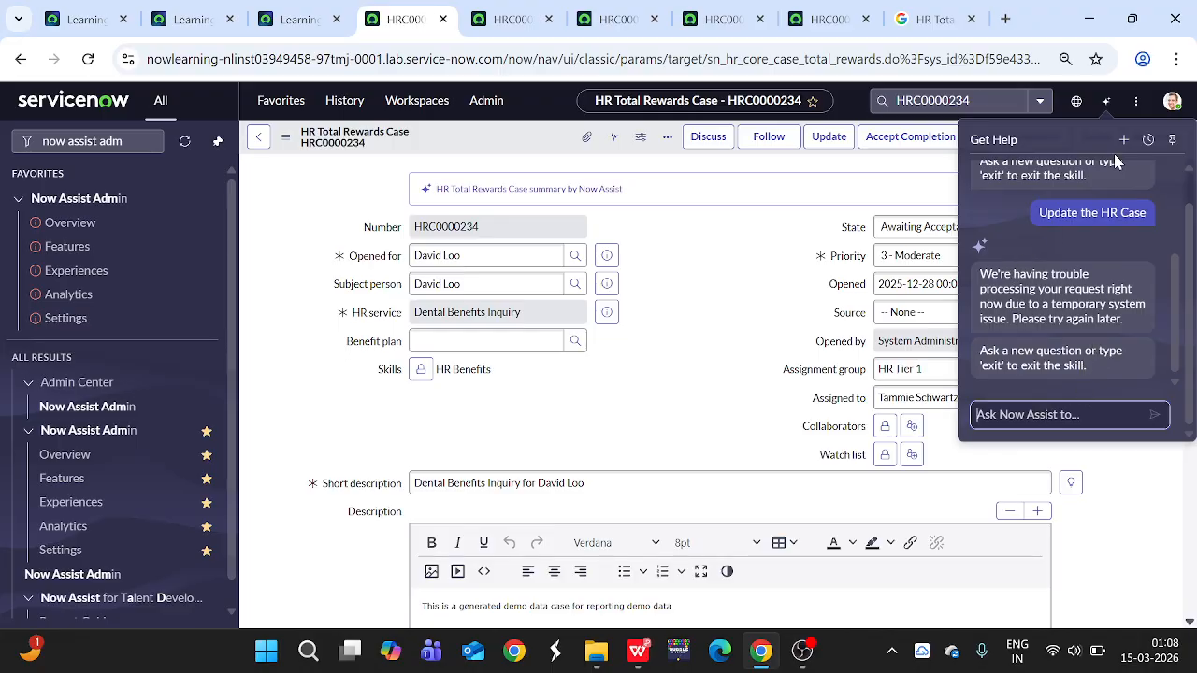
left_click(720, 254)
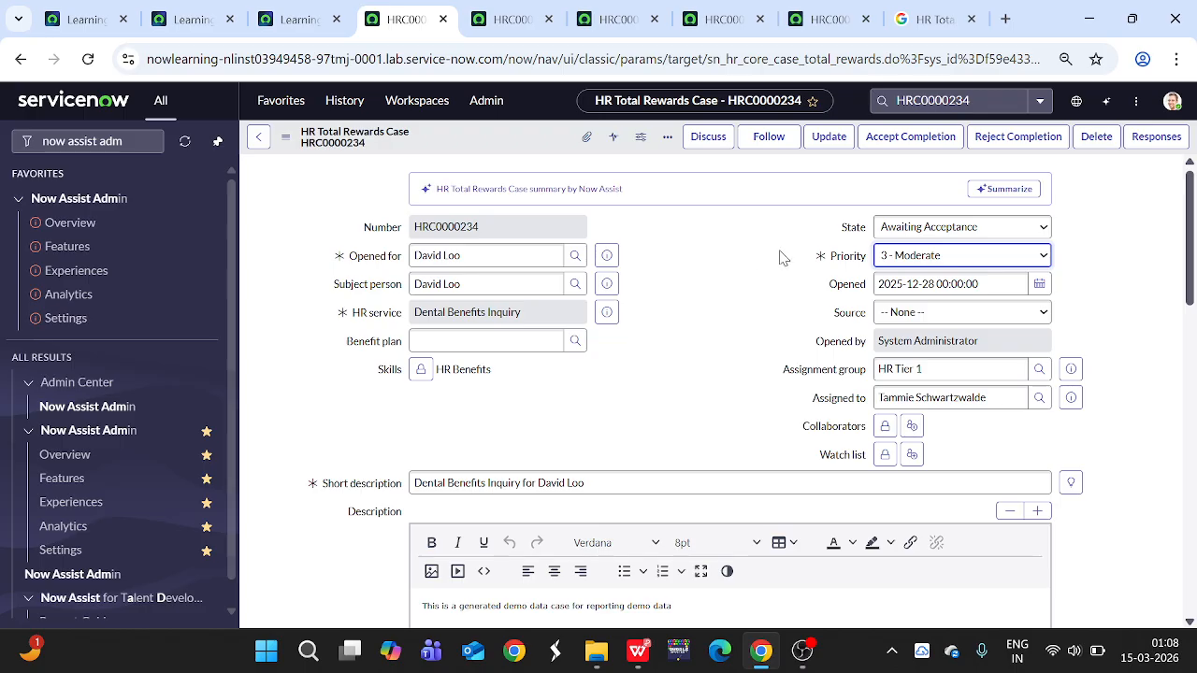
Go to the Now Assist Admin features and open the HRSD skills of the Employee workflow
left_click(73, 223)
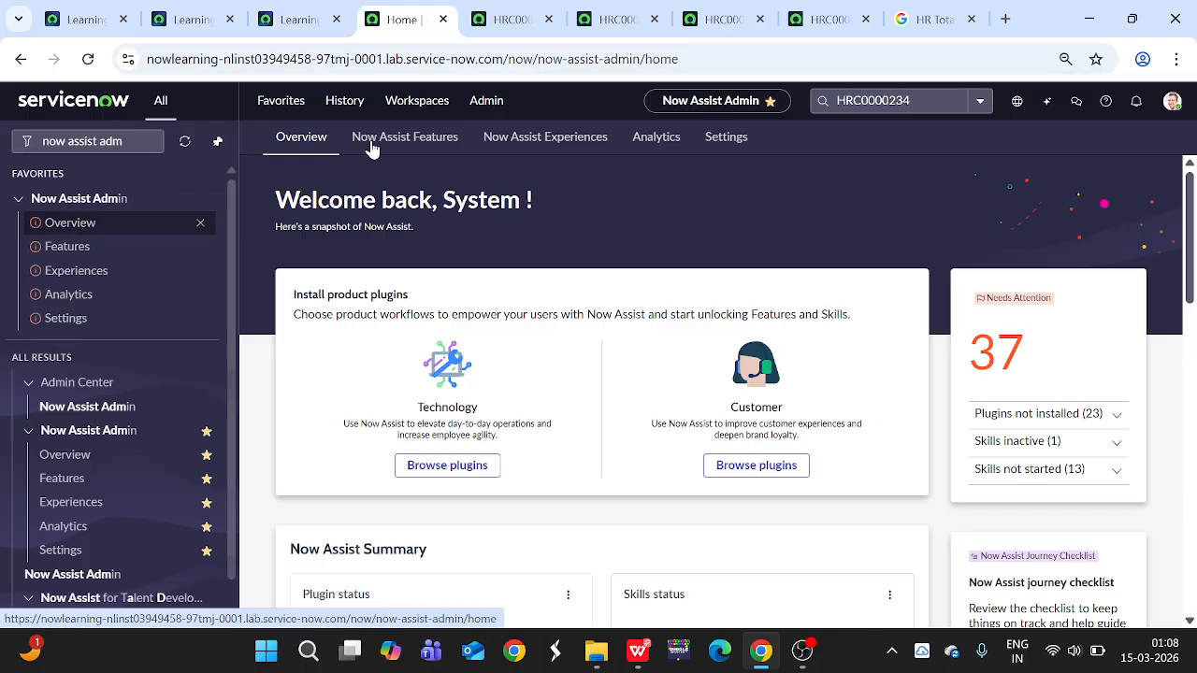
left_click(431, 140)
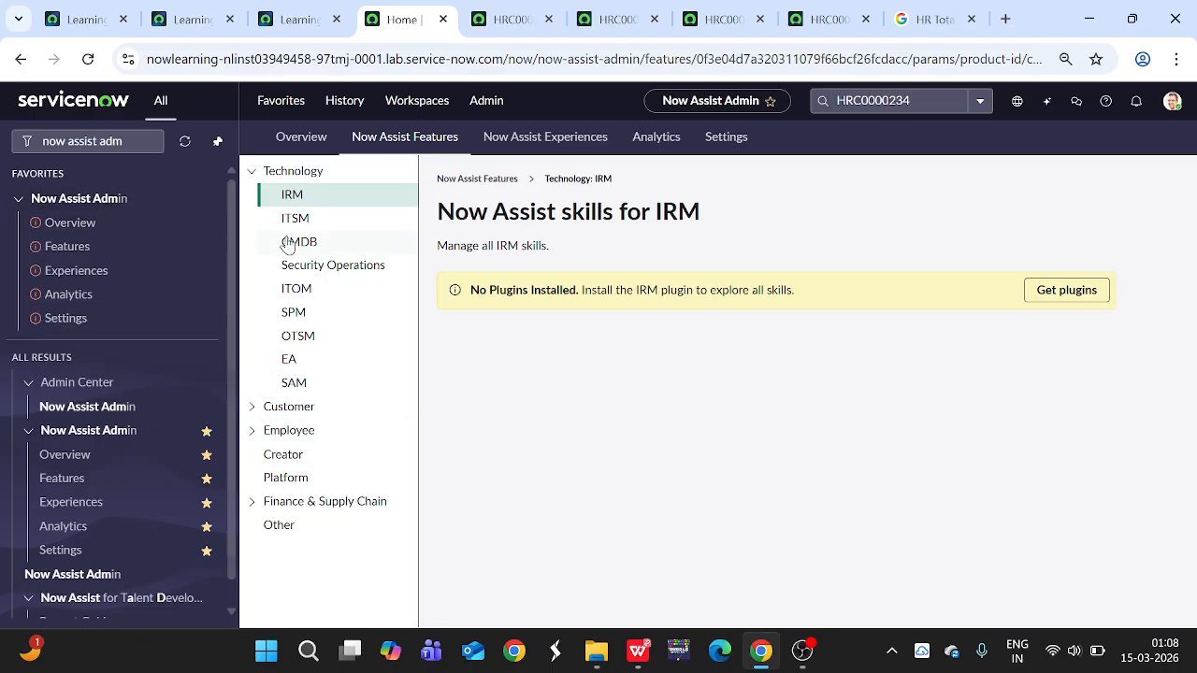
left_click(252, 408)
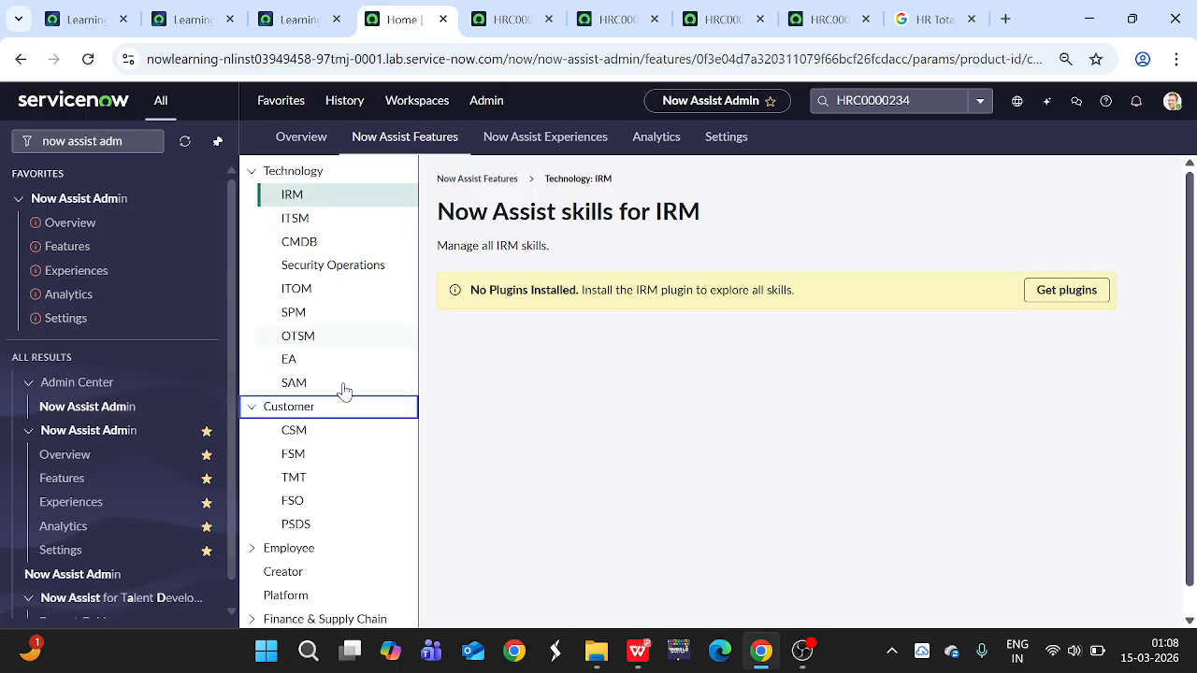
scroll(321, 434, "down", 1)
left_click(299, 521)
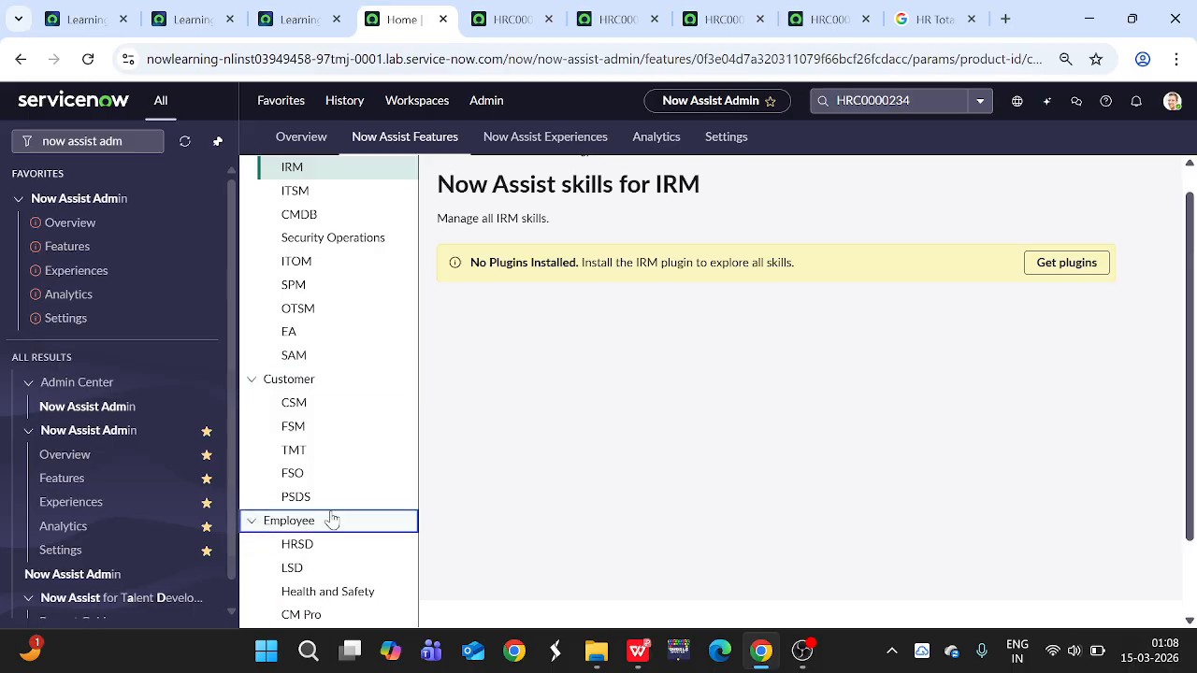
scroll(385, 469, "down", 1)
left_click(305, 449)
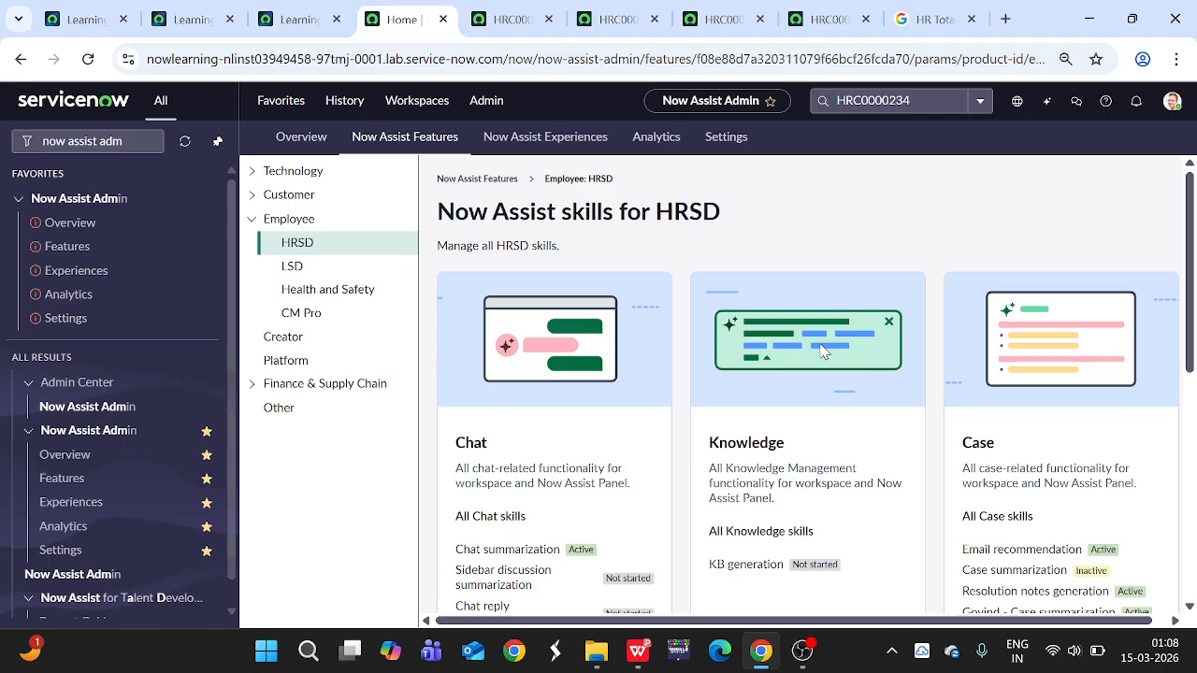
Review the HRSD skill groups, open the Knowledge details, and start the guided setup of the KB generation skill
scroll(796, 374, "down", 4)
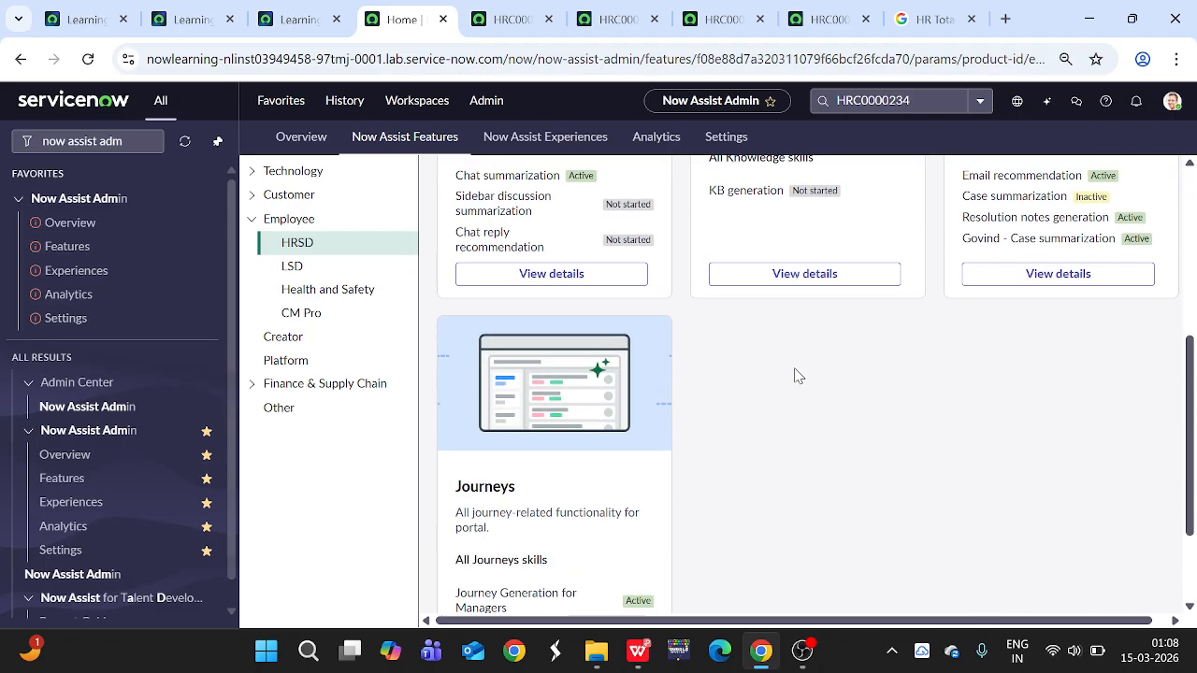
scroll(797, 374, "down", 2)
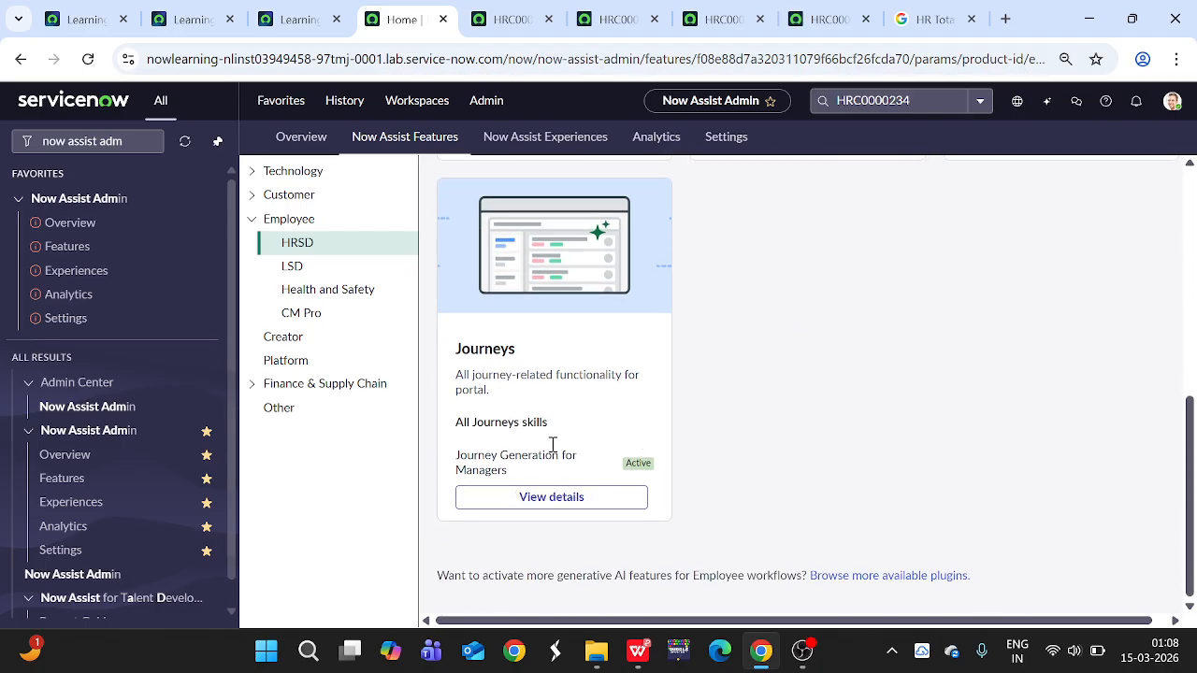
scroll(555, 476, "up", 4)
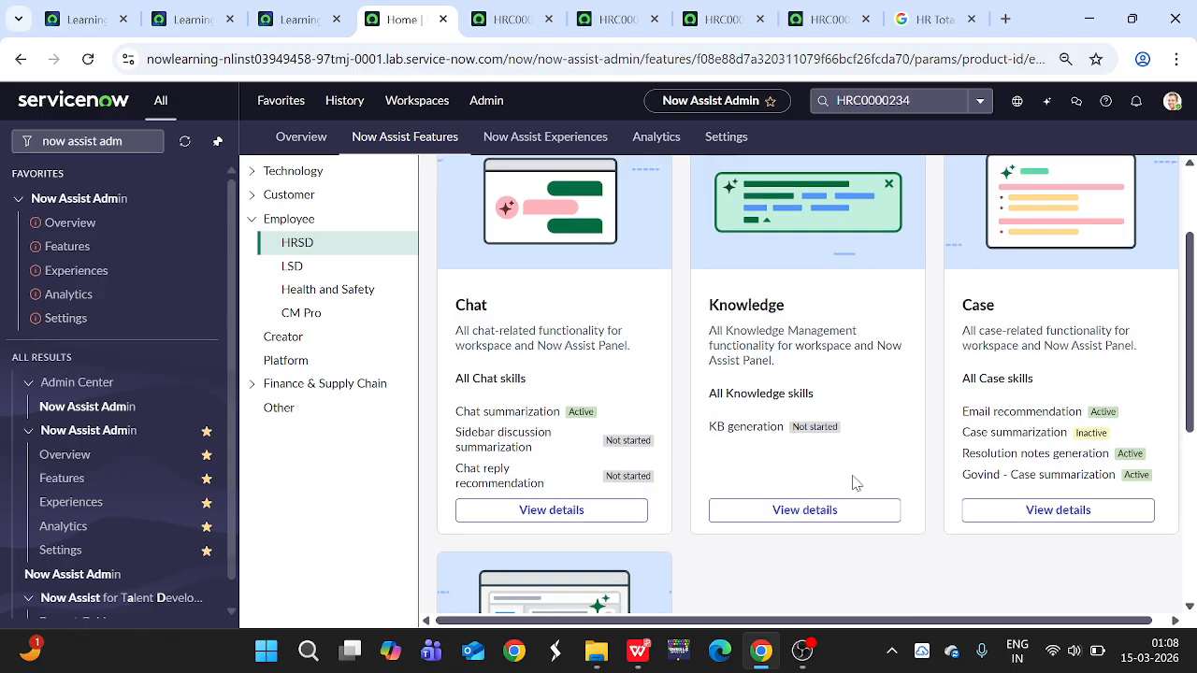
left_click(806, 510)
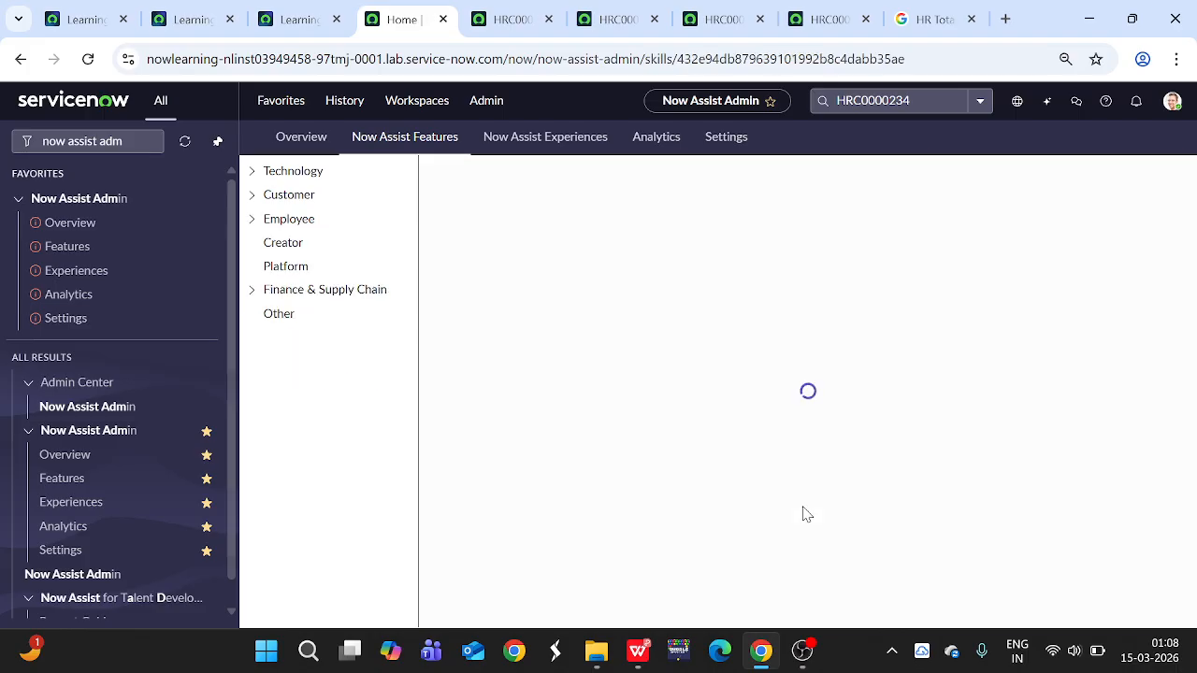
scroll(655, 439, "down", 1)
left_click(550, 512)
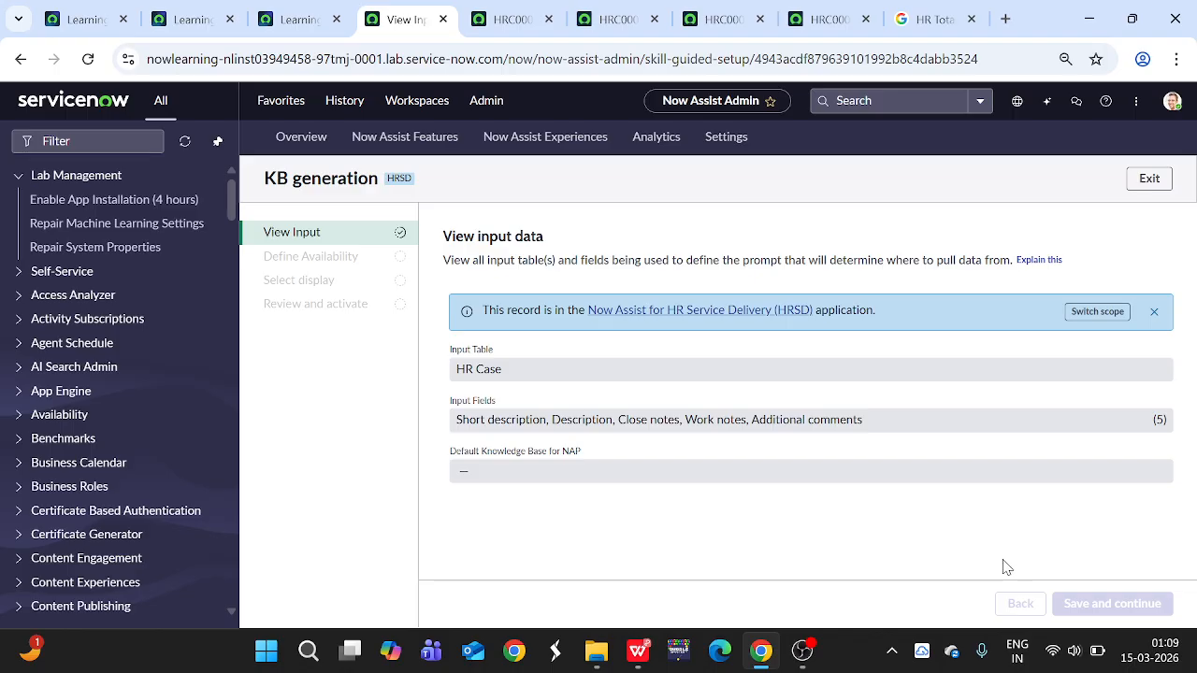
Switch the application scope to Now Assist for HR Service Delivery (HRSD)
left_click(1017, 101)
left_click(1028, 139)
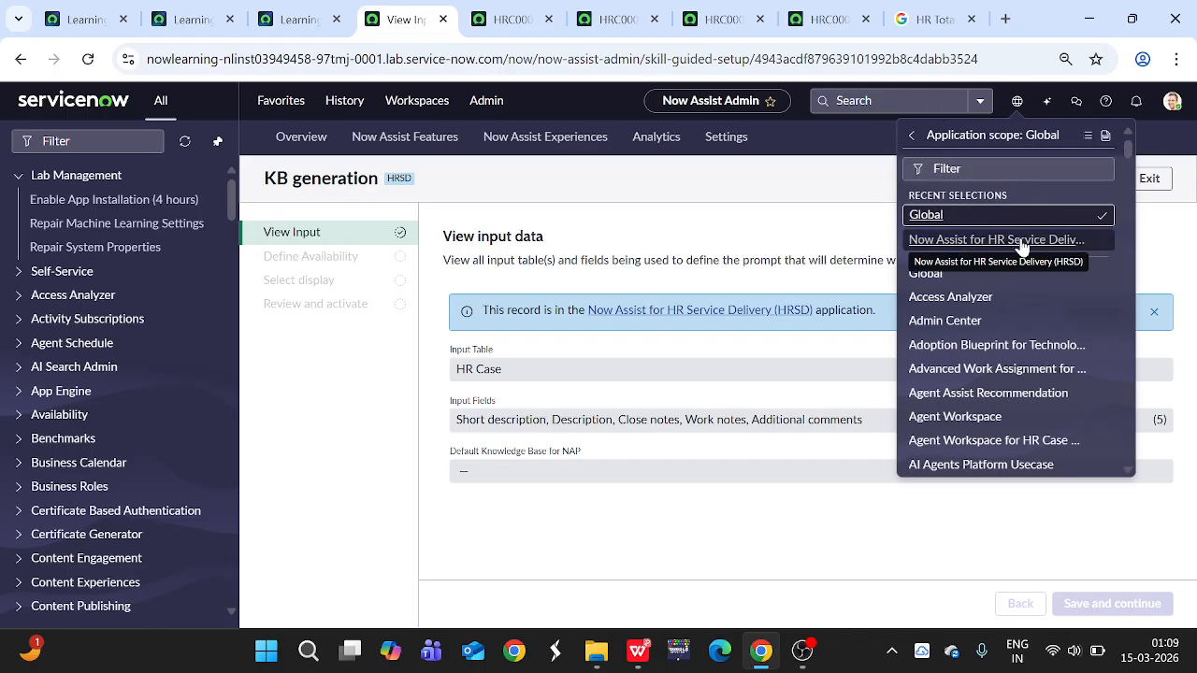
left_click(1021, 241)
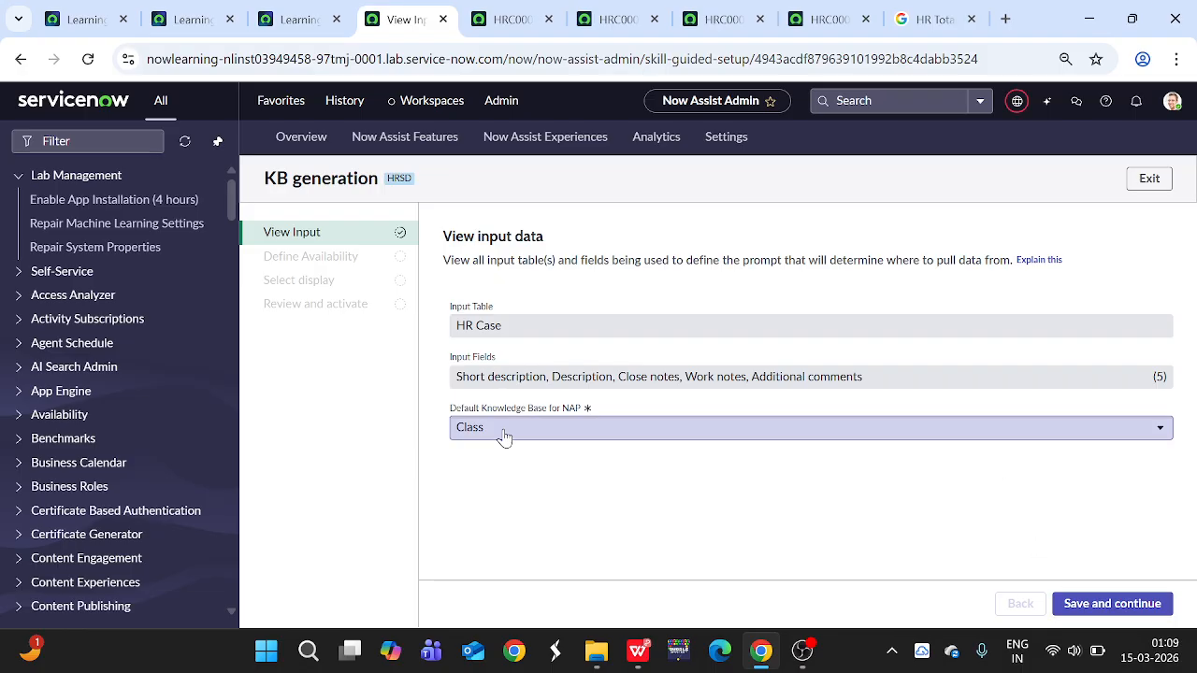
Set the default knowledge base for NAP to Human Resources General Knowledge and save through the availability stage with its existing condition
left_click(633, 445)
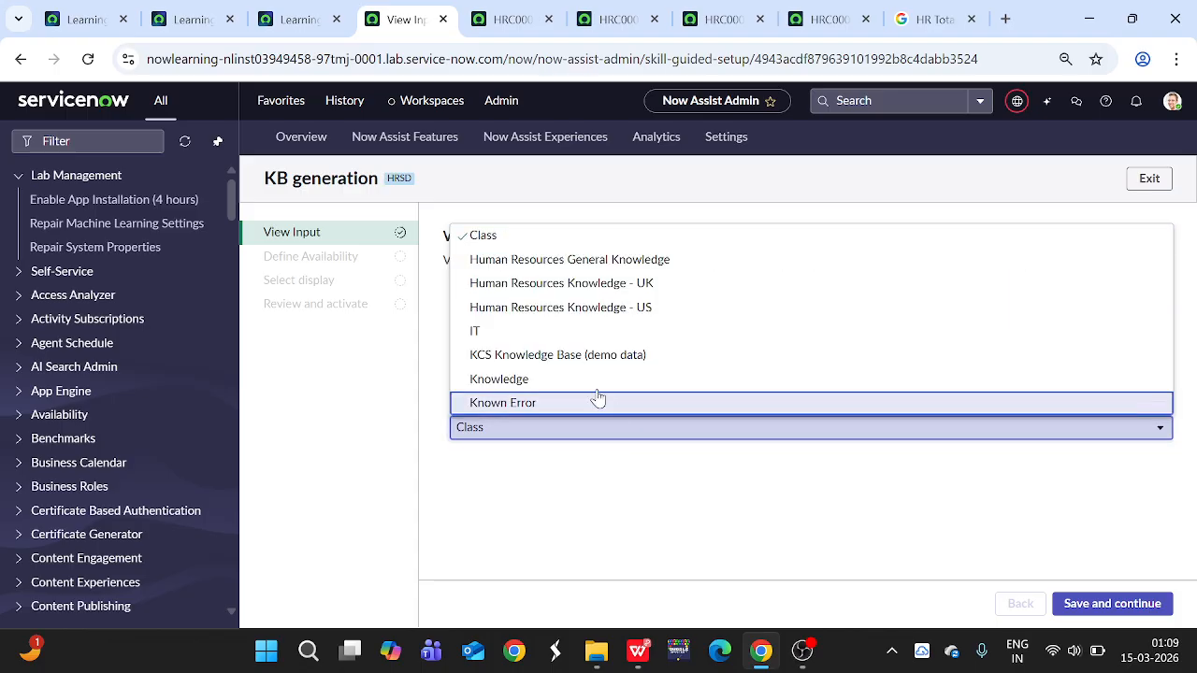
left_click(599, 262)
left_click(738, 517)
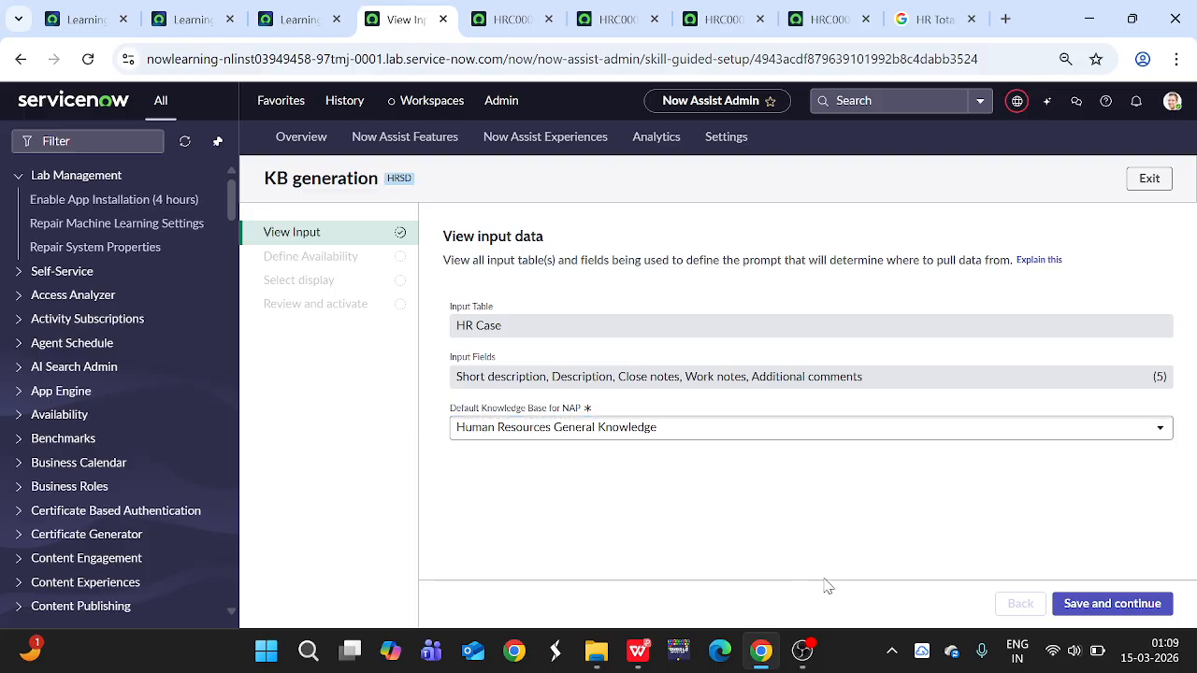
left_click(1100, 606)
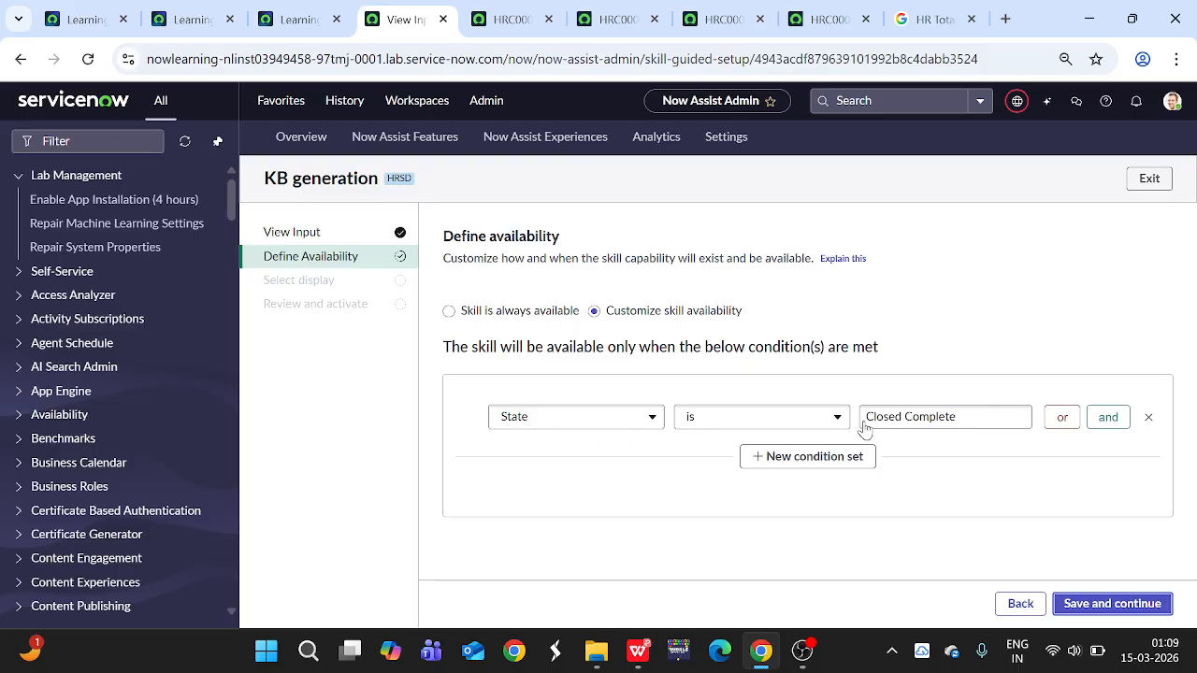
left_click(1106, 606)
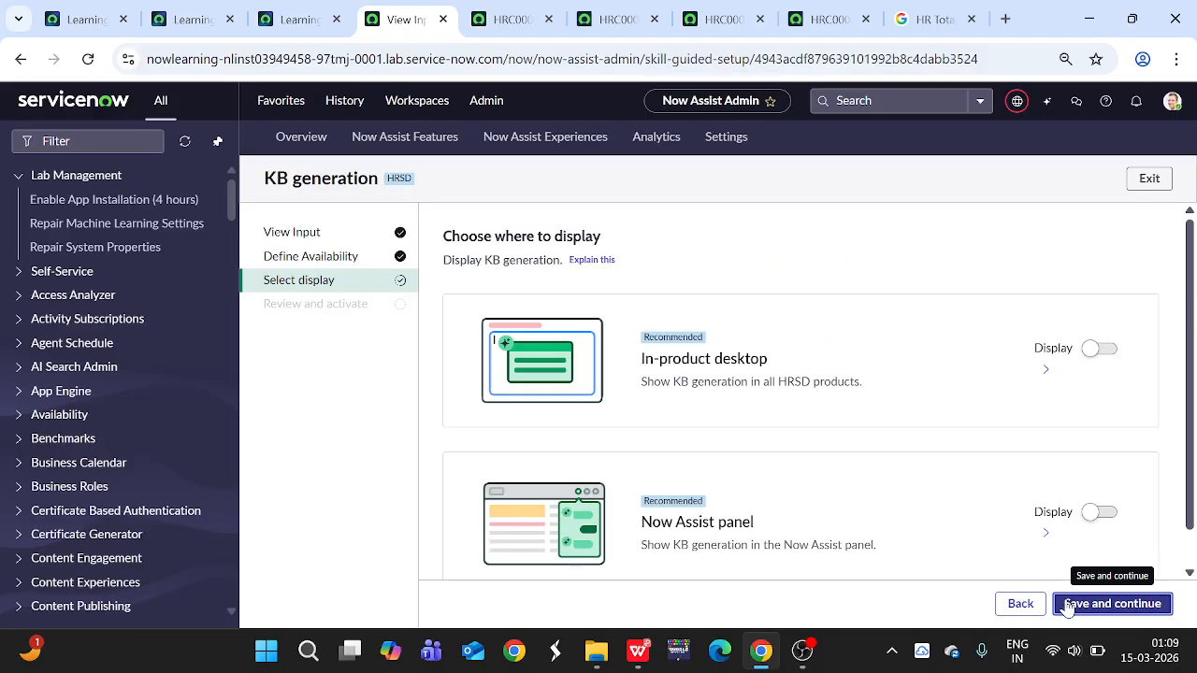
Turn on the display of KB generation for In-product desktop and Now Assist panel, check the desktop user roles, and save
left_click(1092, 354)
left_click(1096, 512)
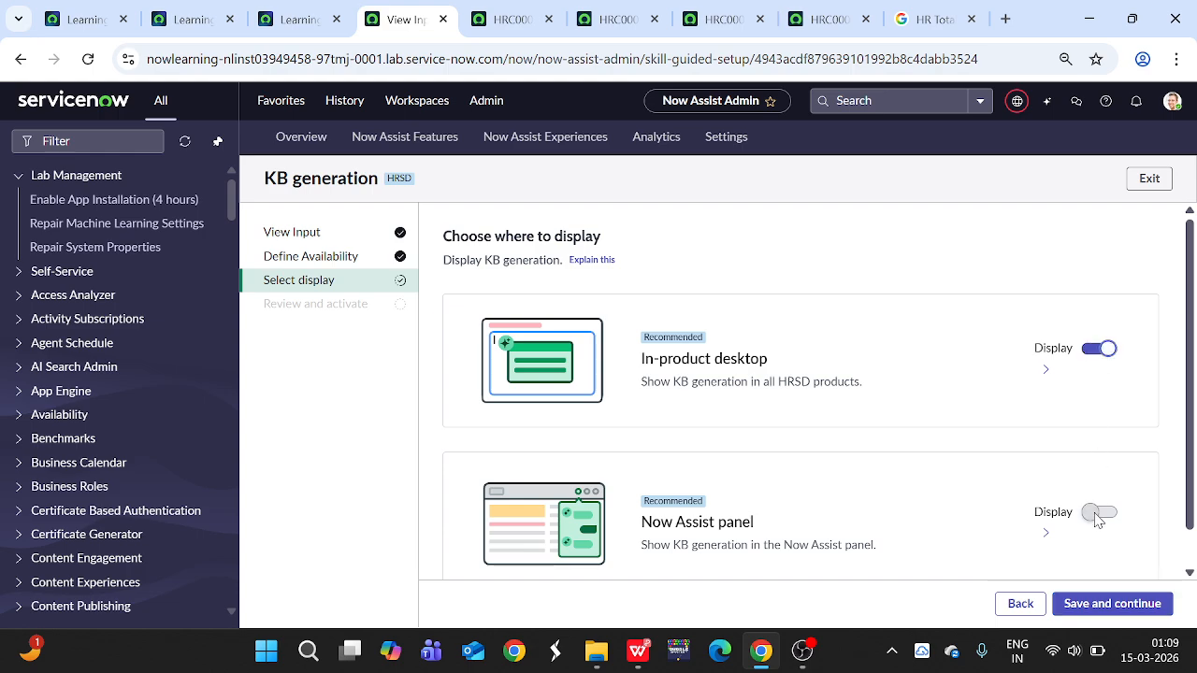
left_click(1047, 372)
scroll(686, 441, "down", 2)
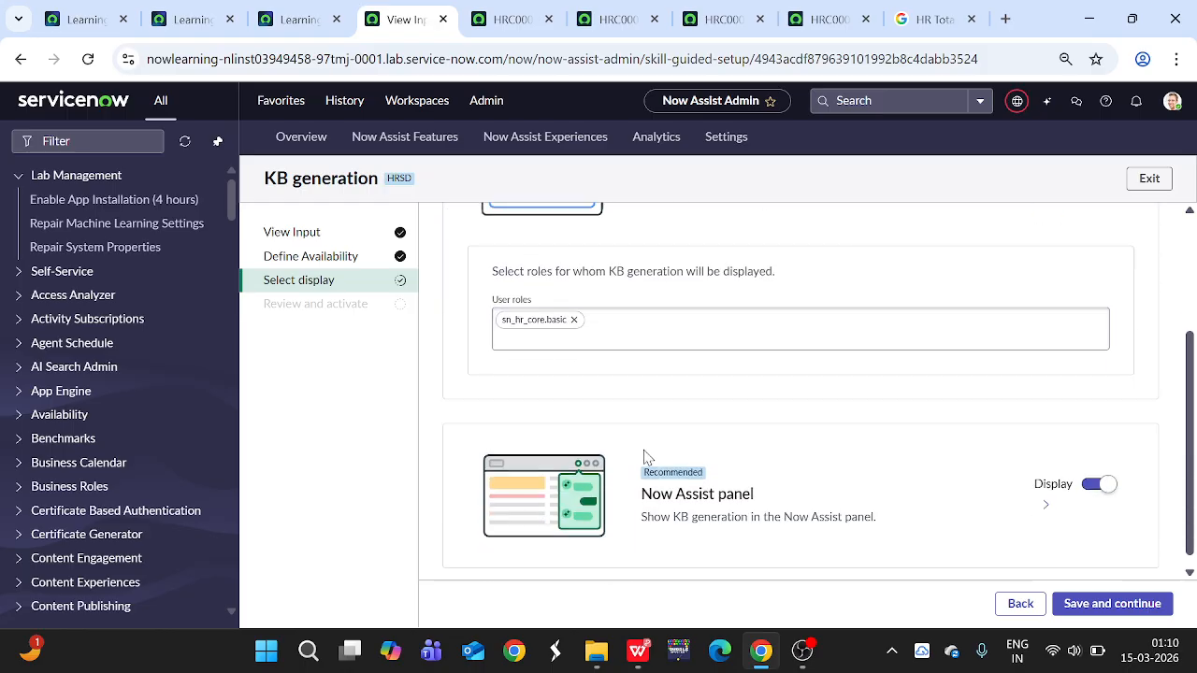
left_click(1105, 606)
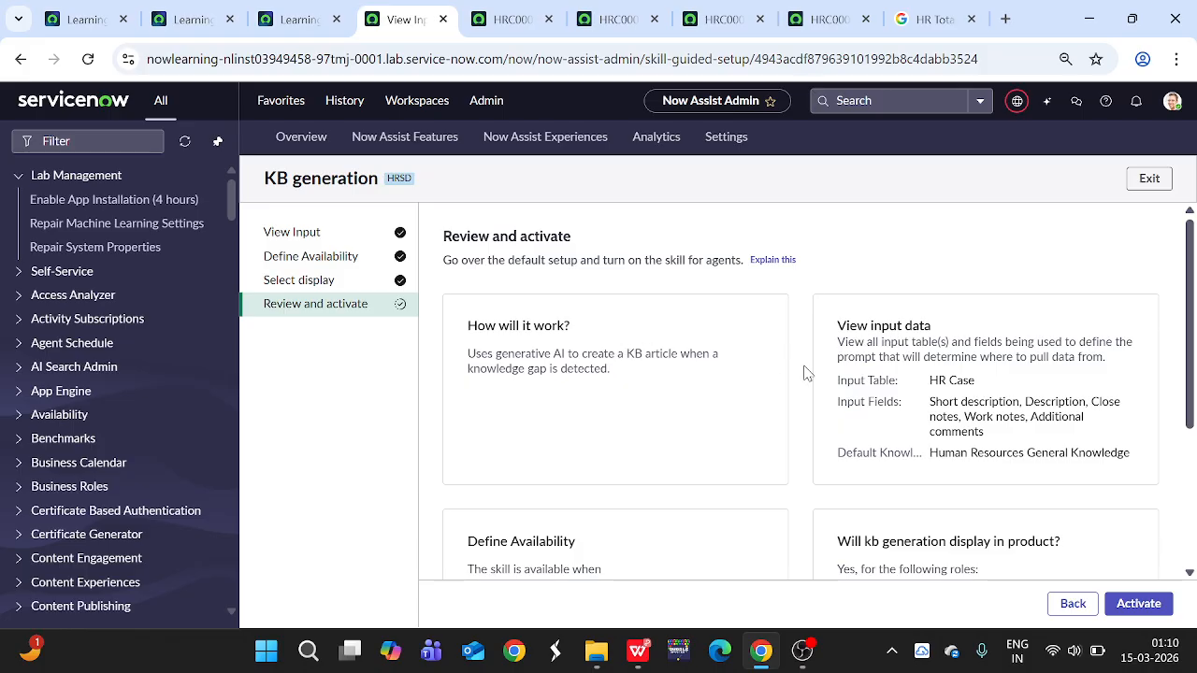
Review the KB generation setup summary, activate the skill, and return to the Knowledge skills page
scroll(934, 449, "down", 2)
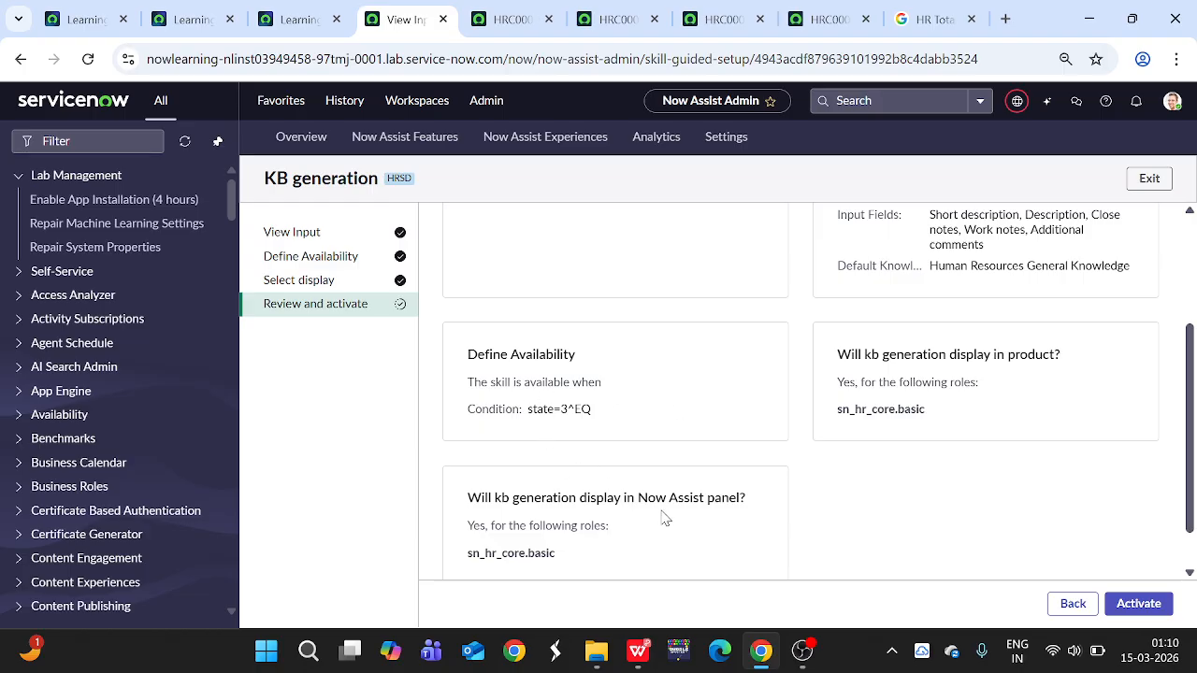
scroll(663, 519, "down", 1)
left_click(1137, 608)
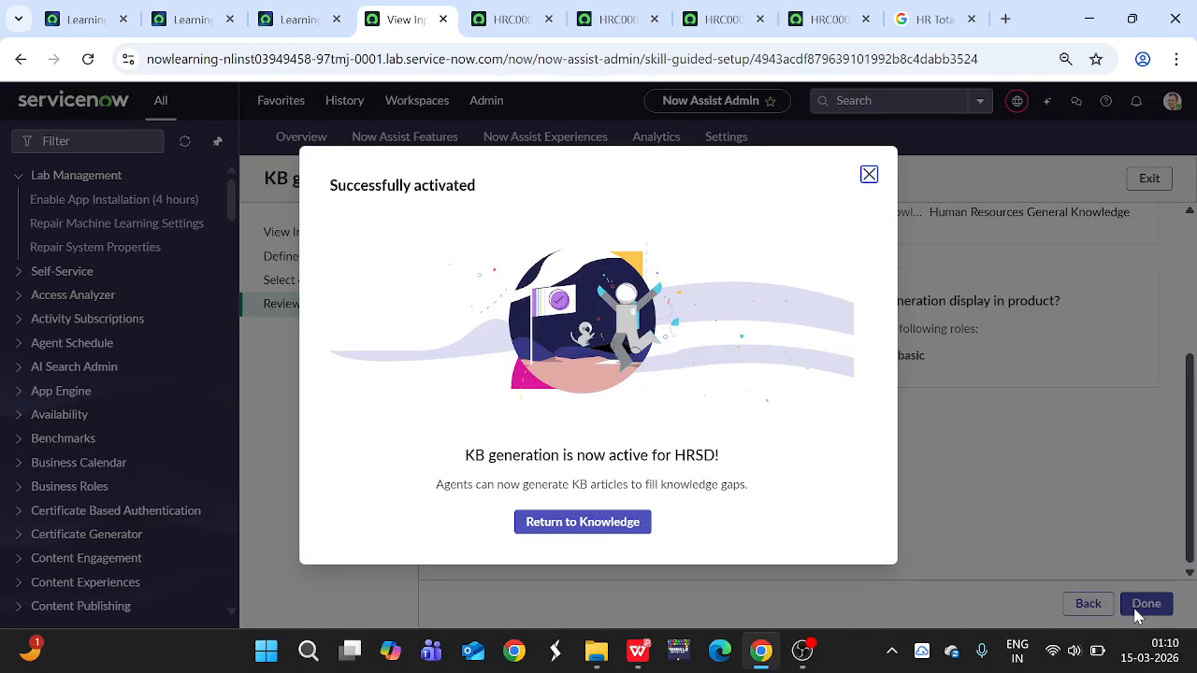
left_click(598, 524)
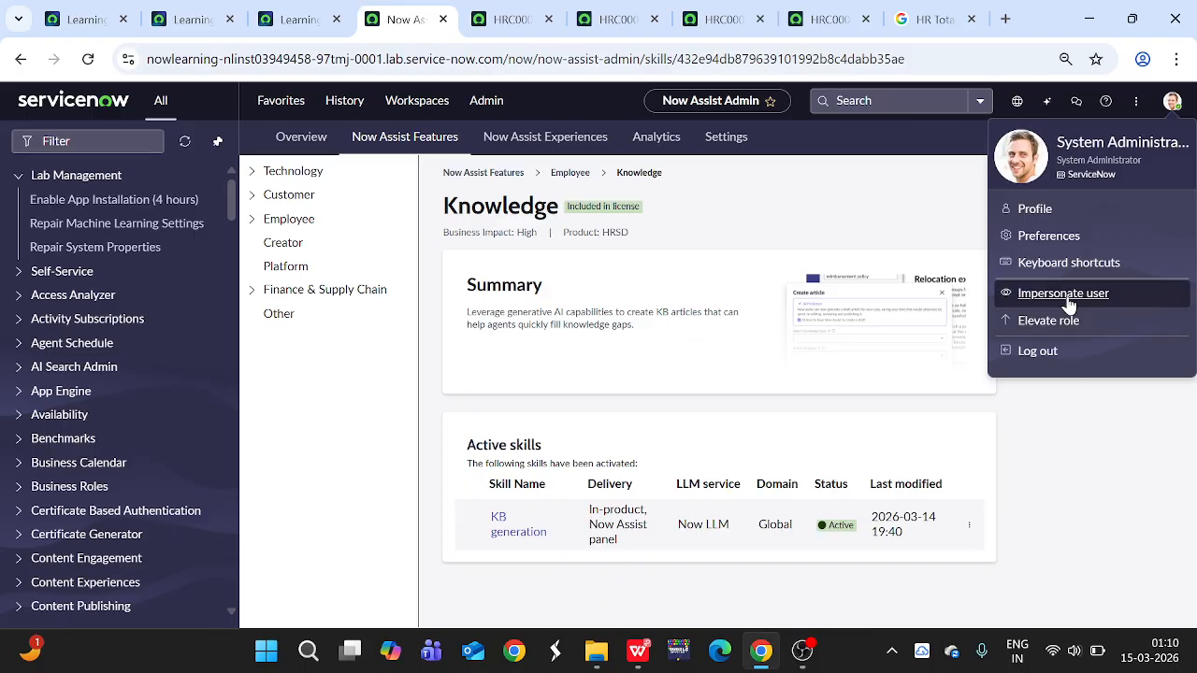
Impersonate the HR agent from the recent impersonations who is assigned to case HRC0000234
left_click(1063, 290)
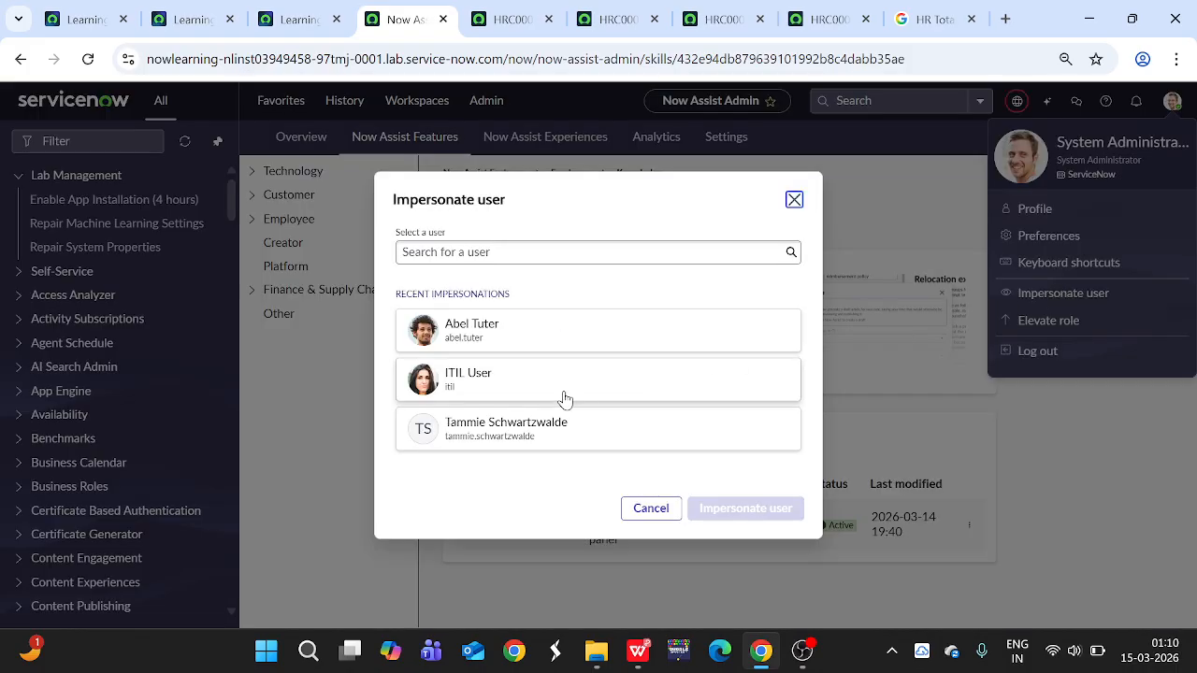
left_click(589, 438)
left_click(734, 515)
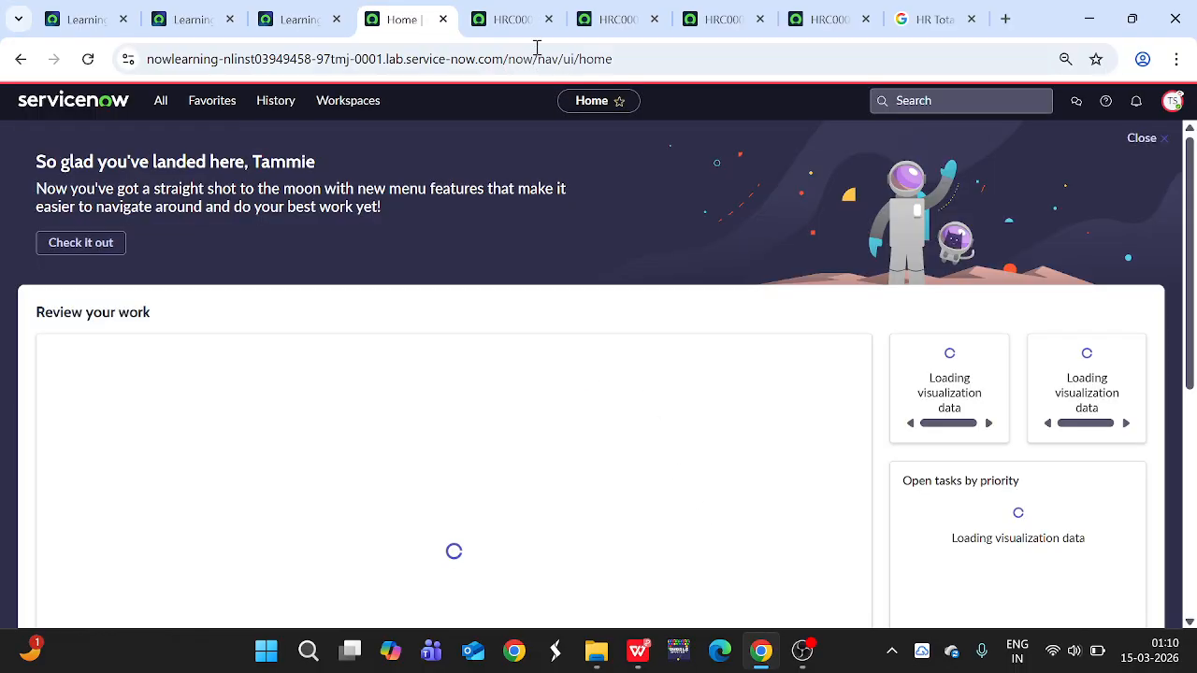
Filter the navigator for "hr case" and open the list of closed HR cases
left_click(533, 19)
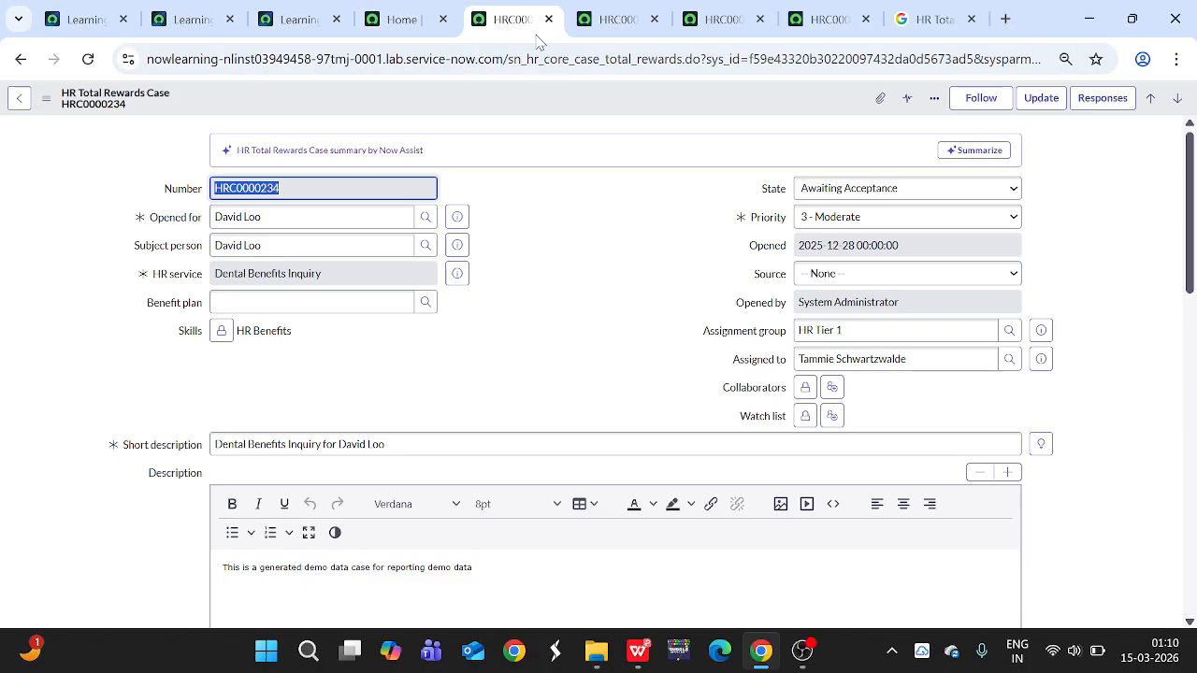
left_click(401, 19)
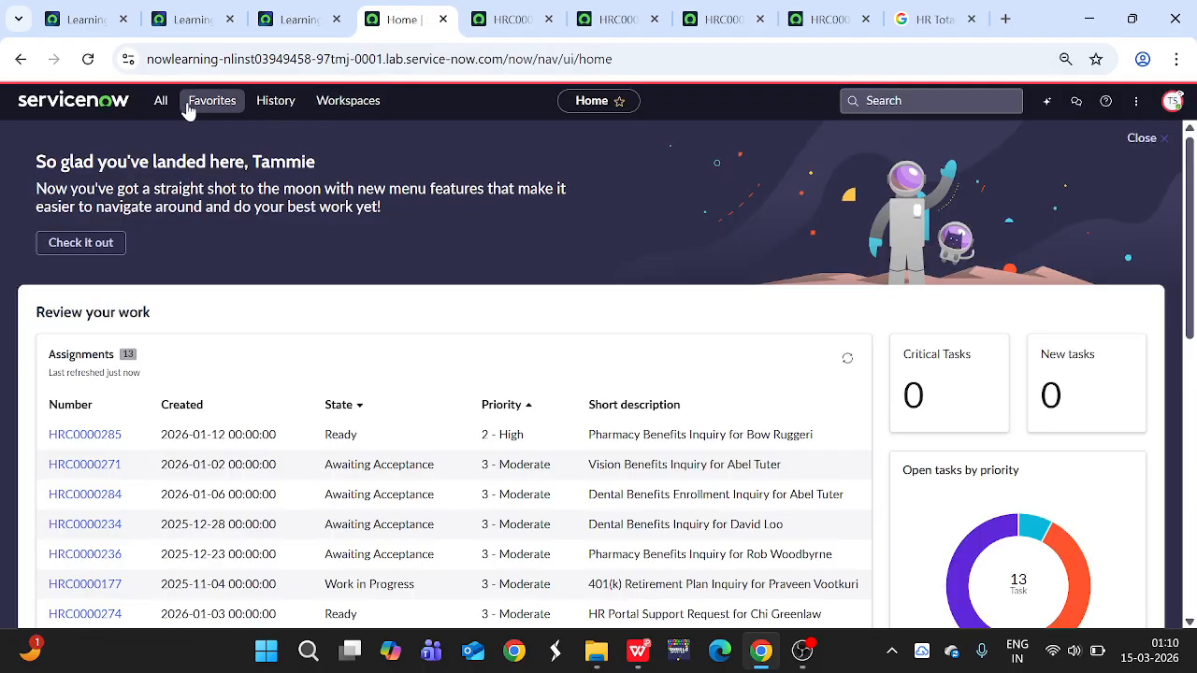
left_click(158, 101)
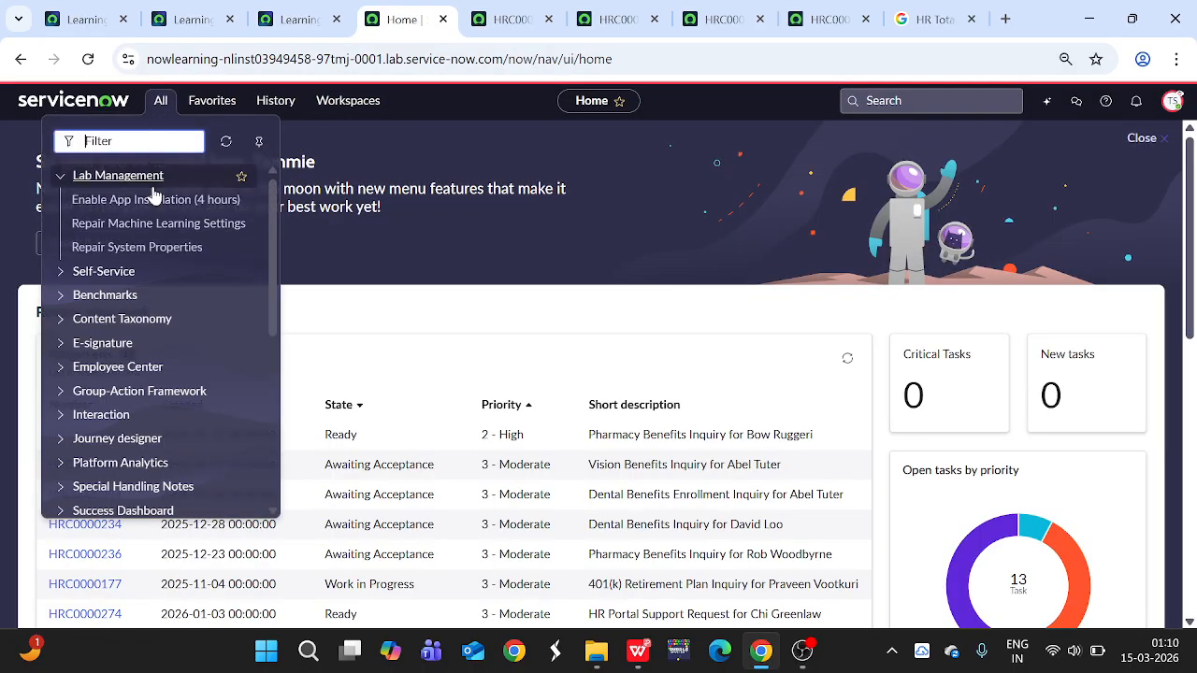
type("hr")
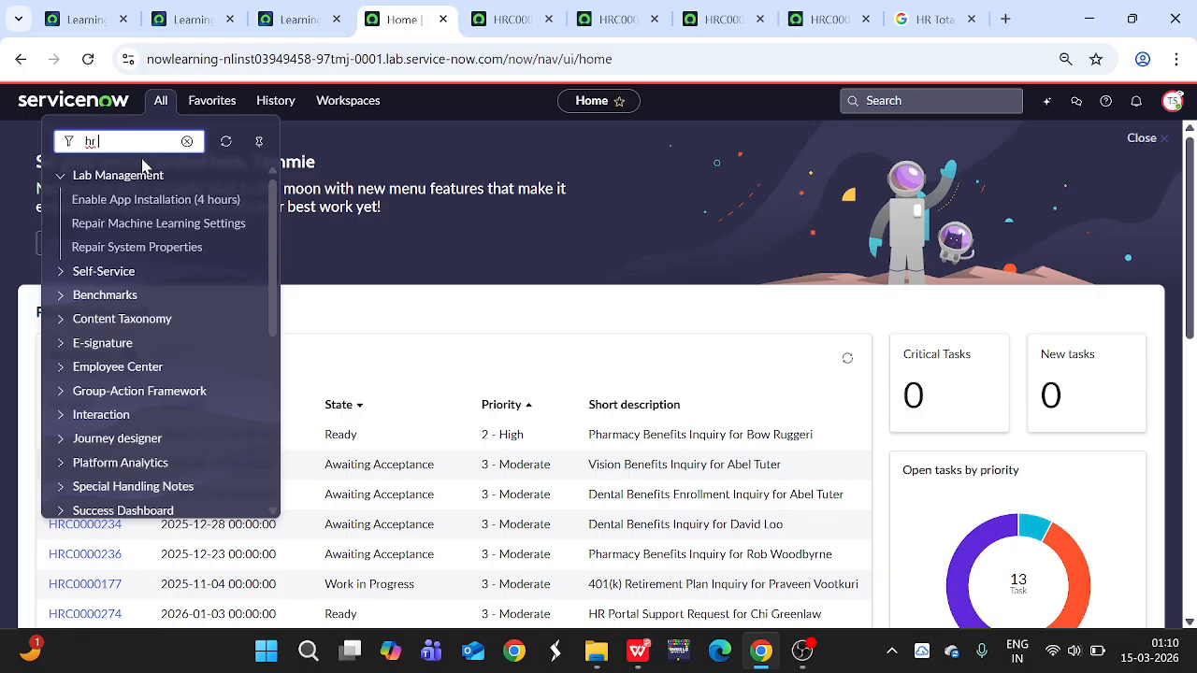
type(" case")
scroll(155, 266, "down", 2)
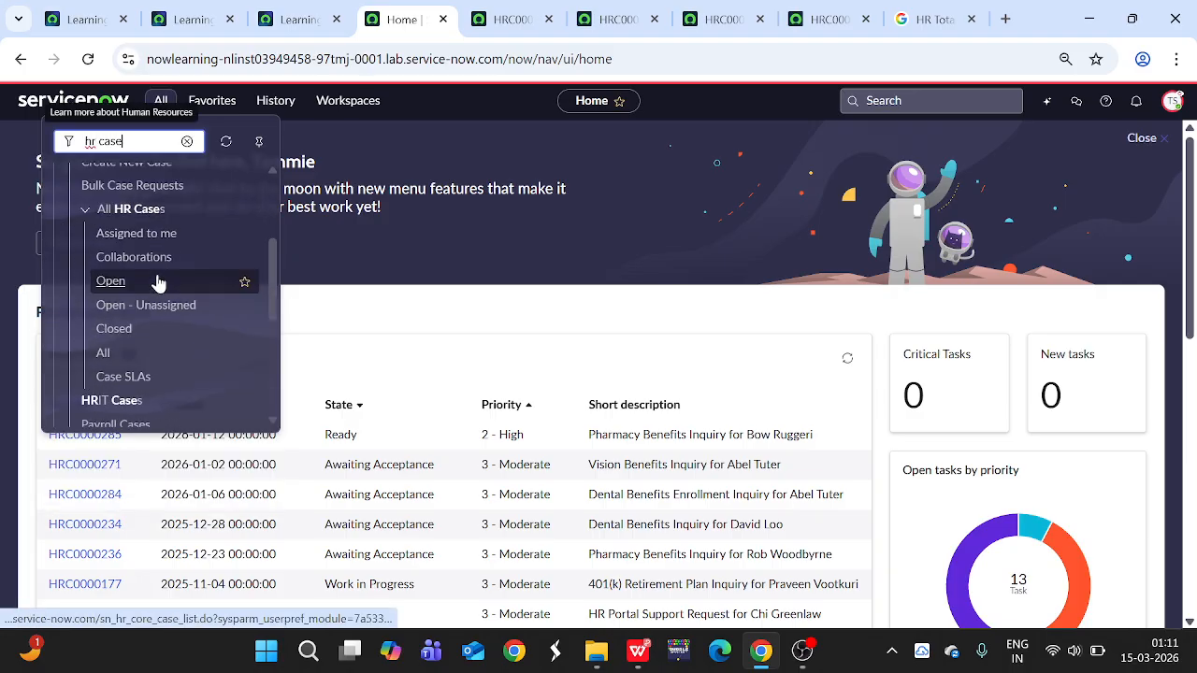
left_click(151, 334)
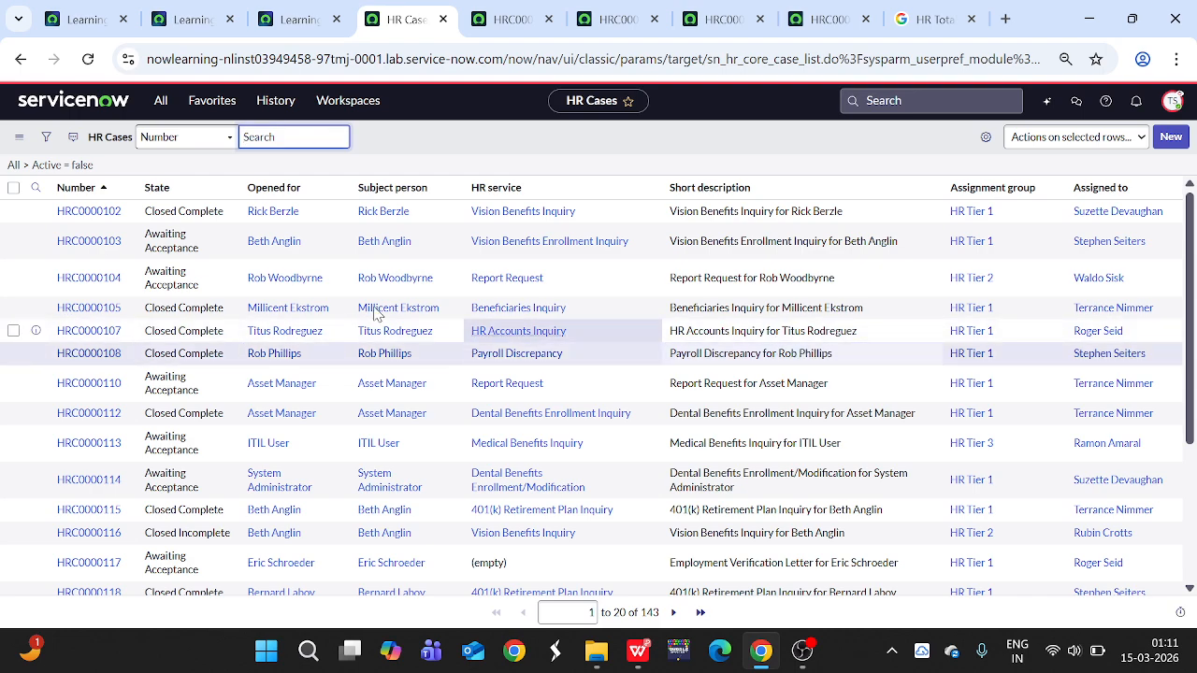
Open case HRC0000102 in a separate browser tab and close the leftover case tabs
middle_click(89, 211)
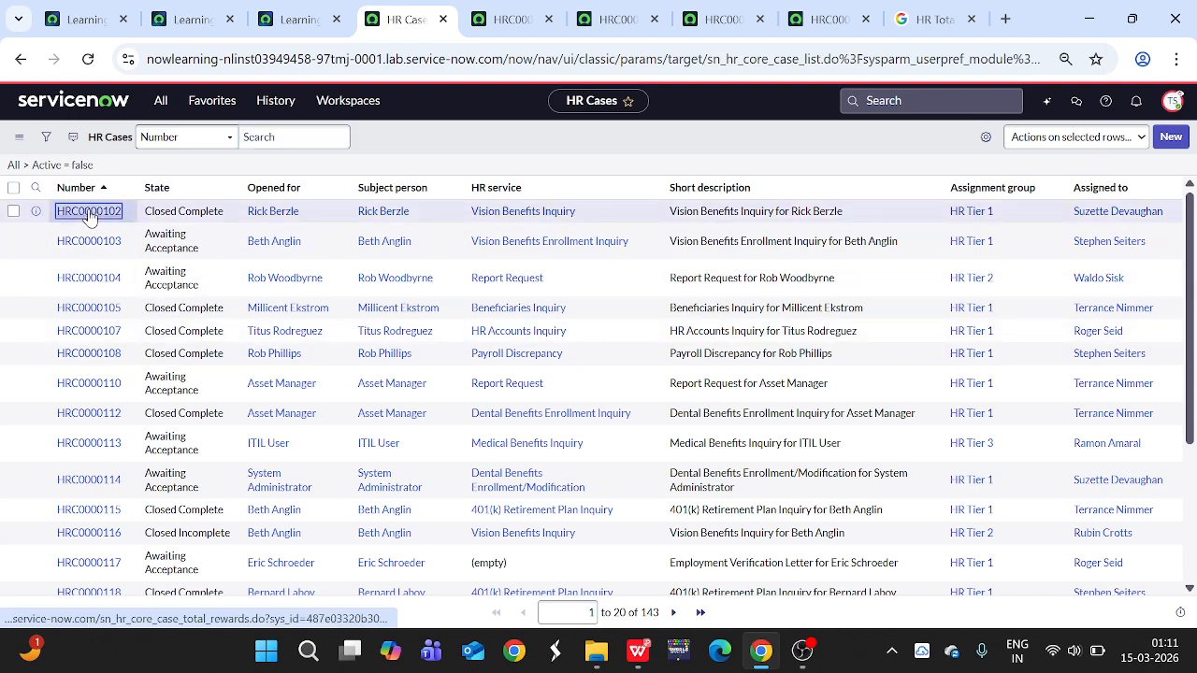
left_click(462, 20)
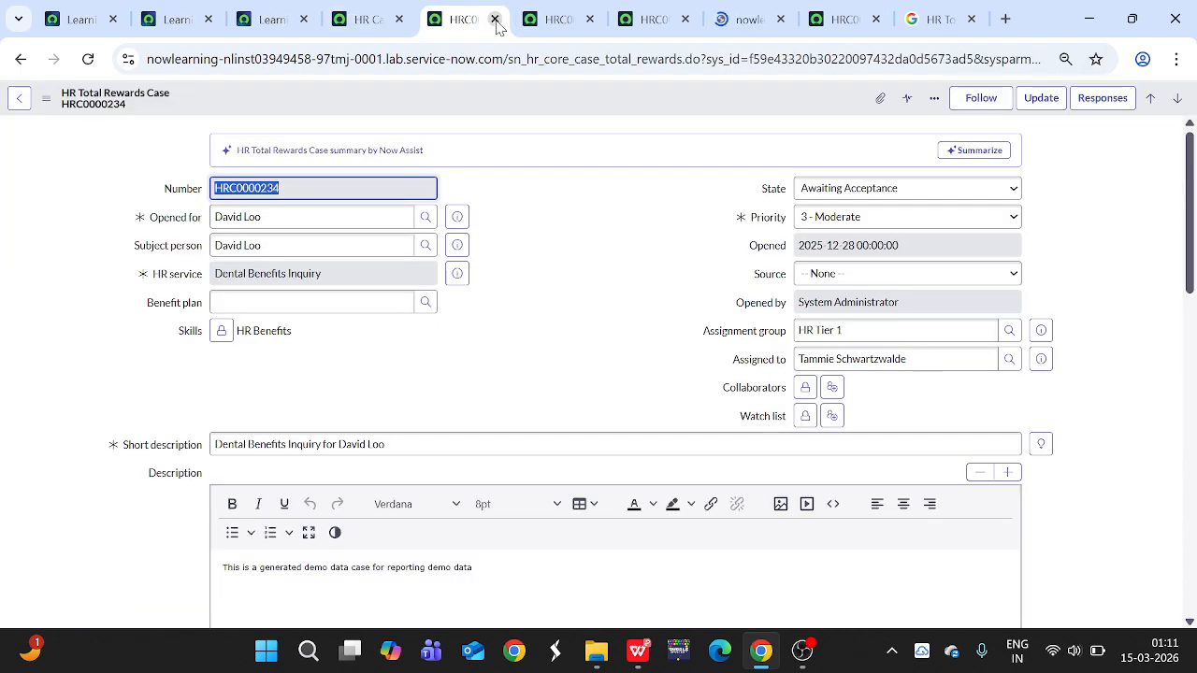
left_click(495, 19)
left_click(495, 18)
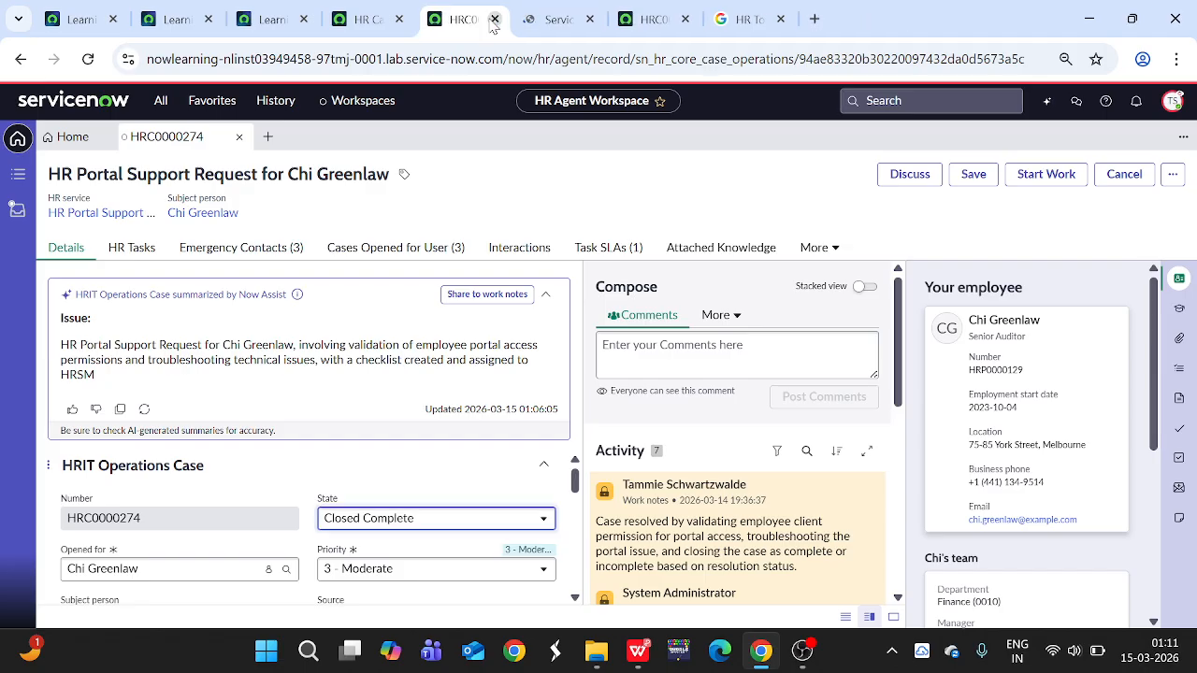
left_click_drag(551, 19, 481, 28)
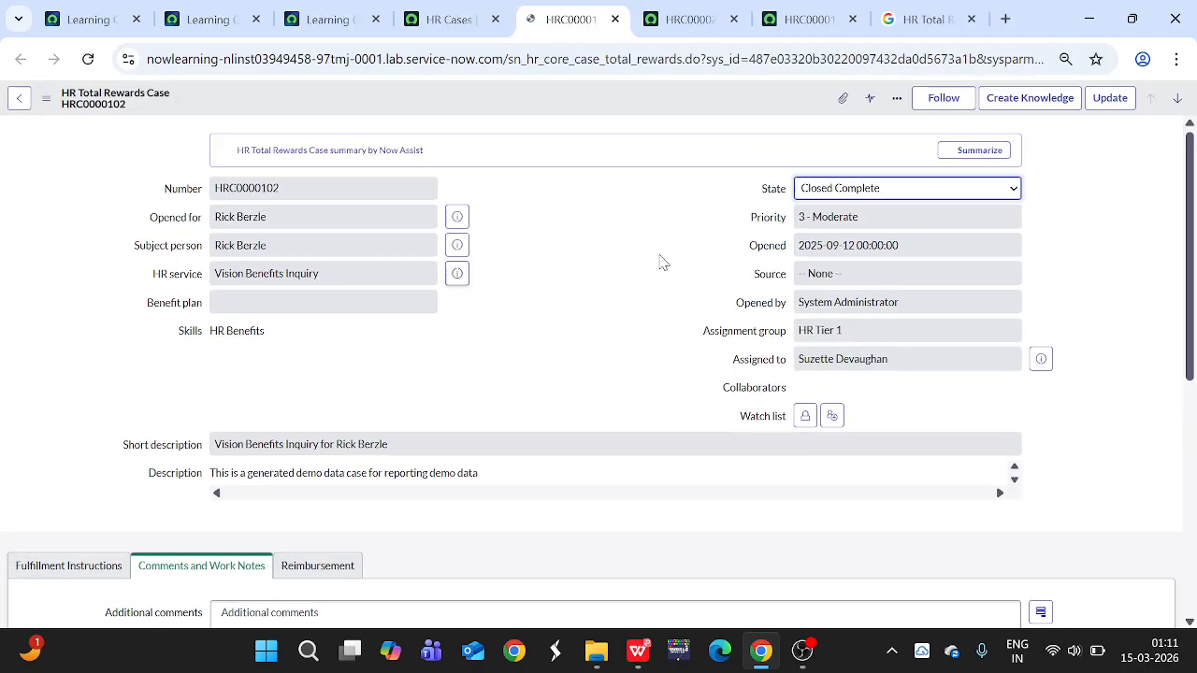
left_click(663, 28)
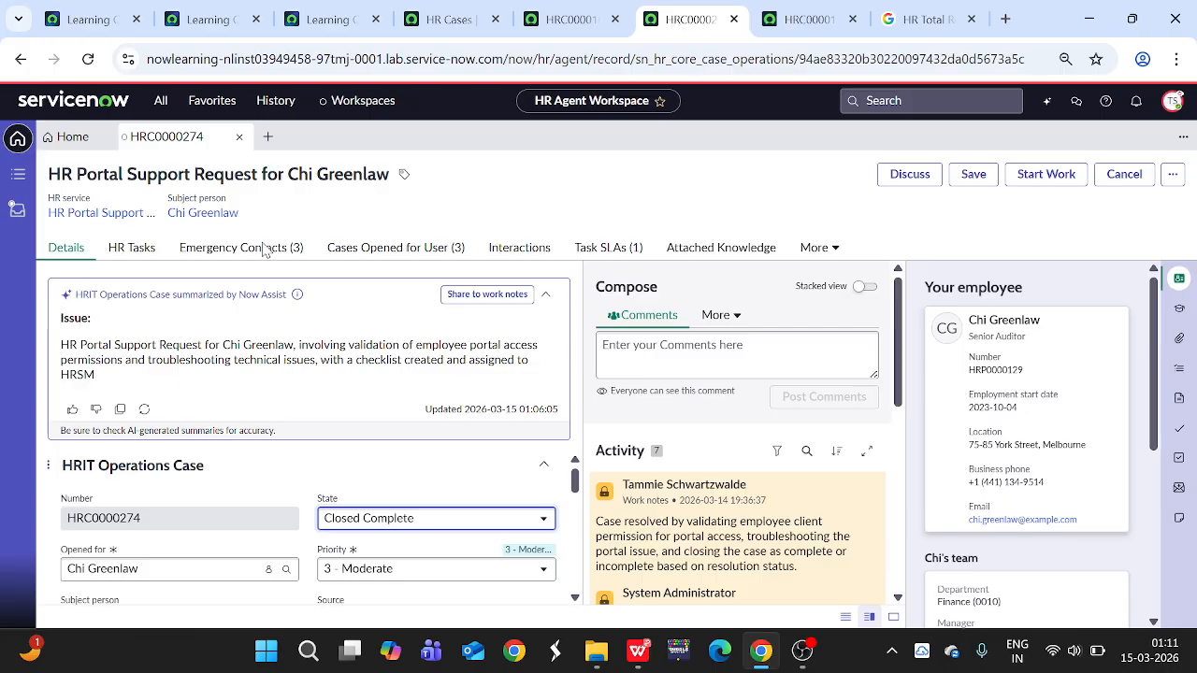
left_click(568, 26)
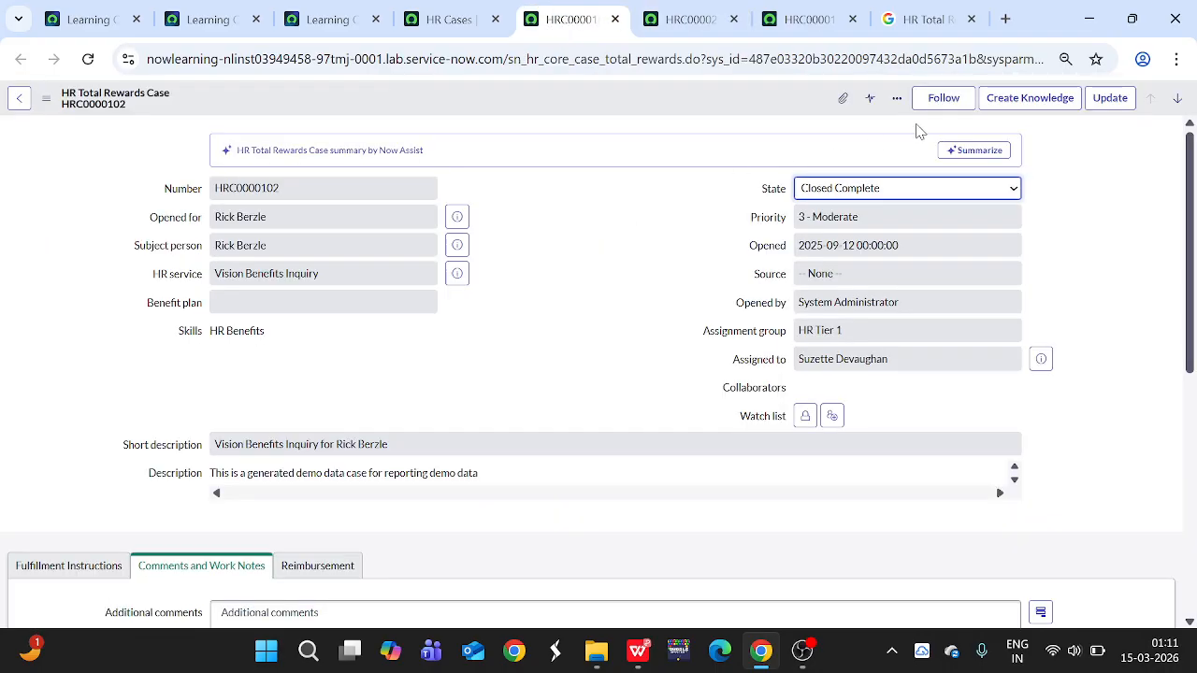
Create a knowledge article from case HRC0000102 in Human Resources General Knowledge with the Standard template, drafted with Now Assist
left_click(1028, 99)
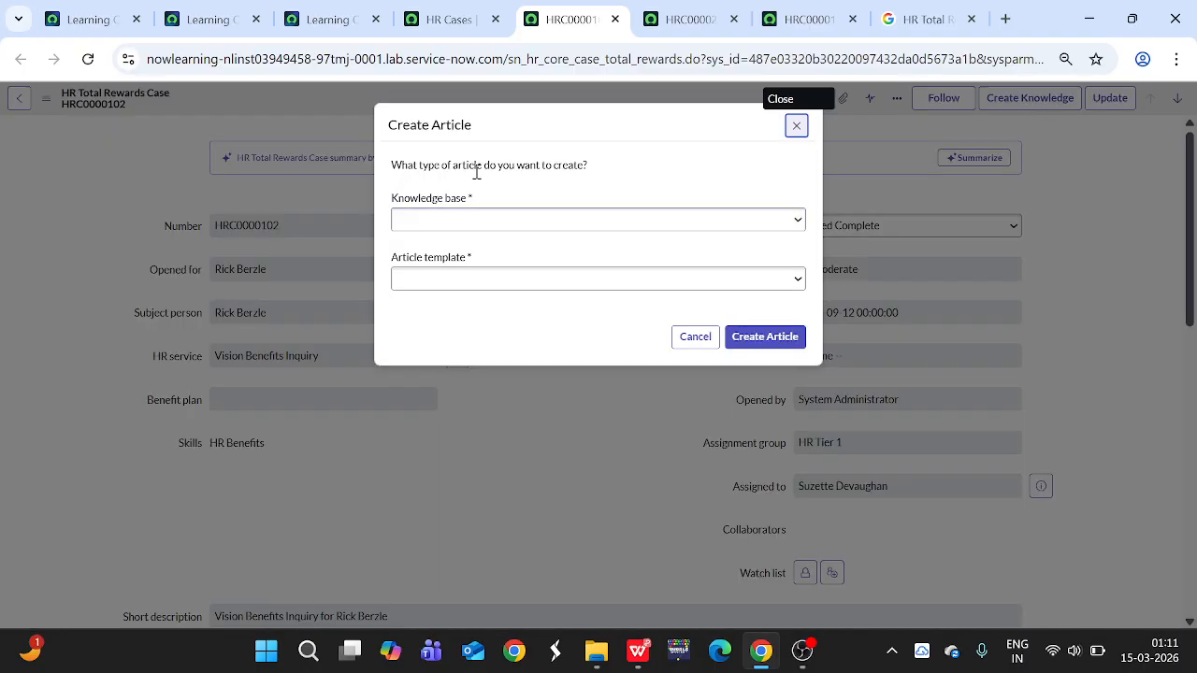
left_click(712, 225)
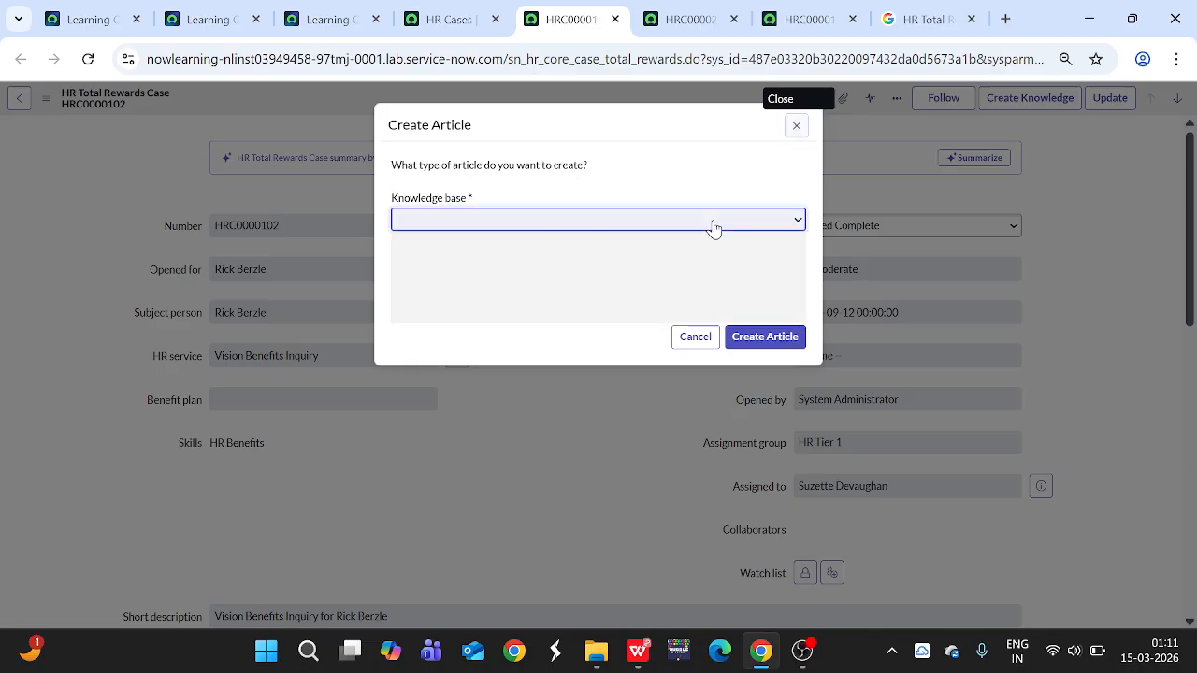
left_click(572, 312)
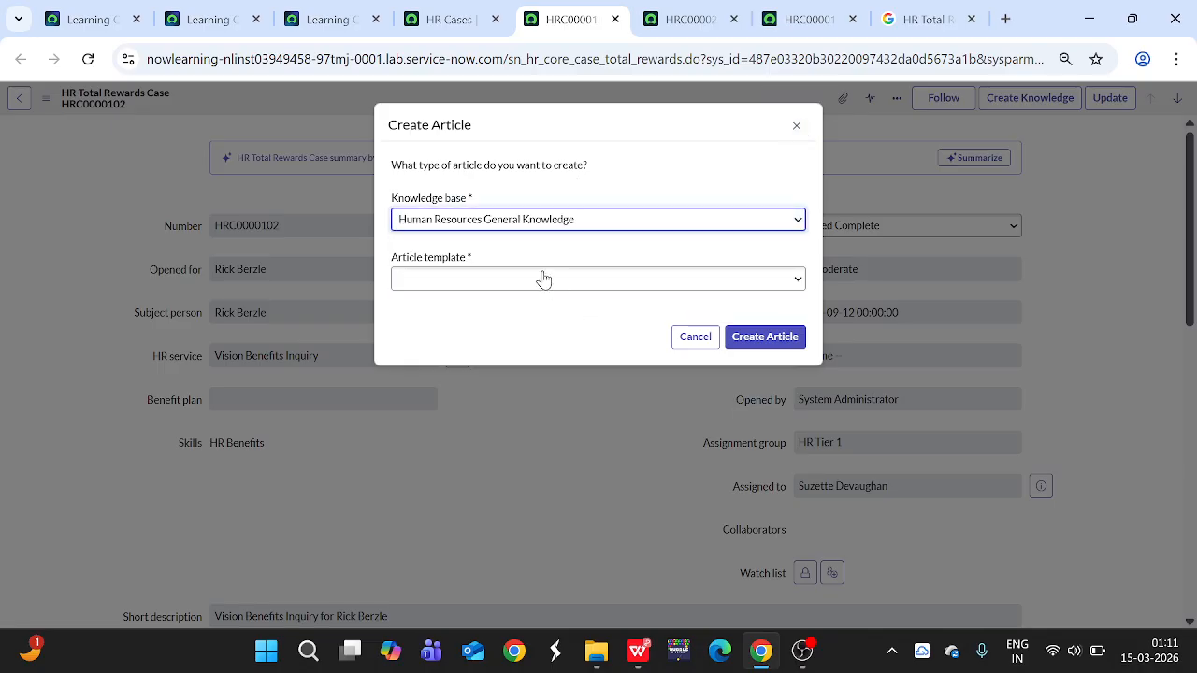
left_click(506, 285)
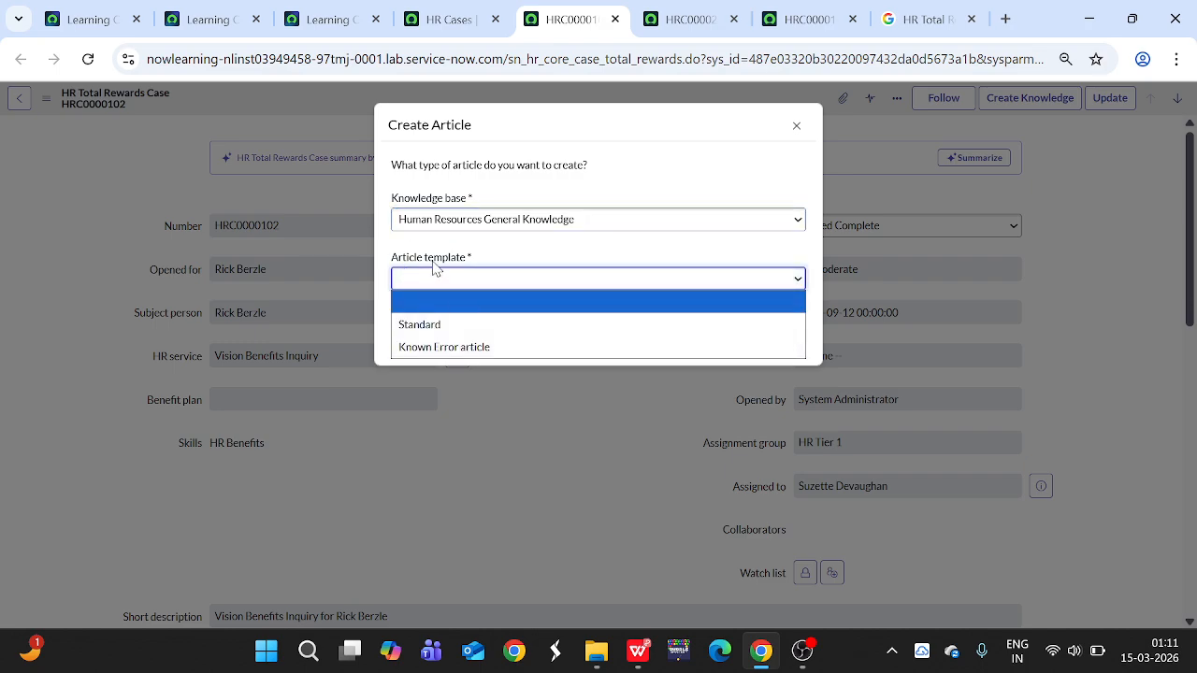
left_click(446, 327)
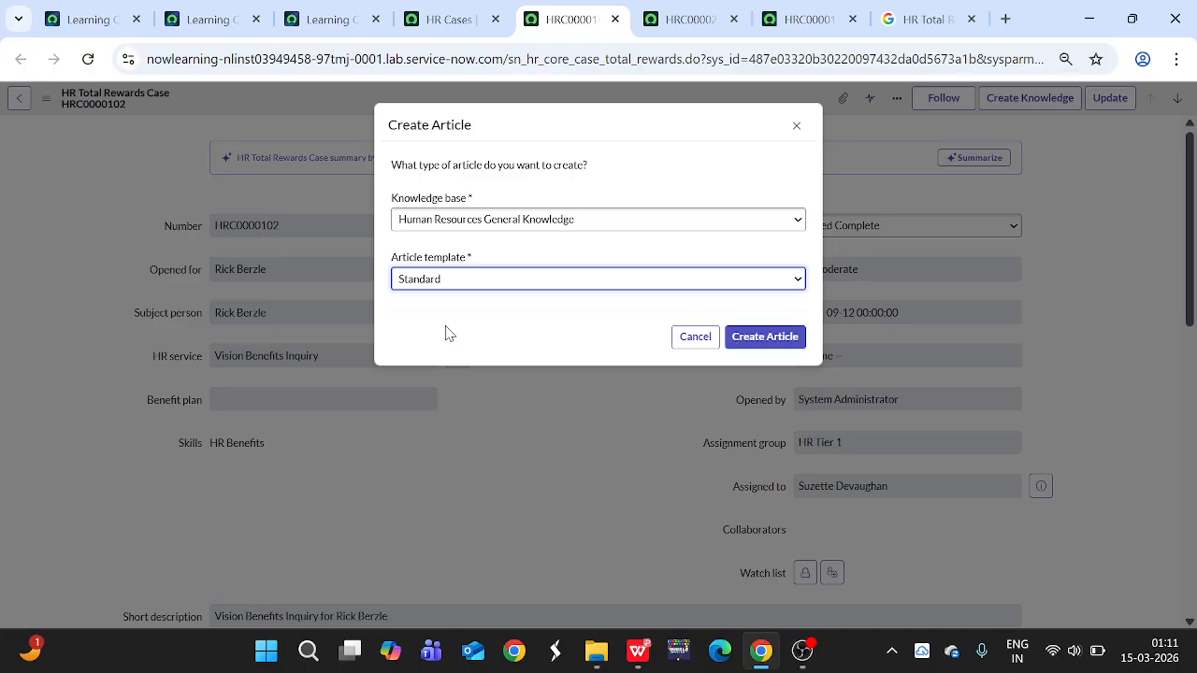
left_click(780, 338)
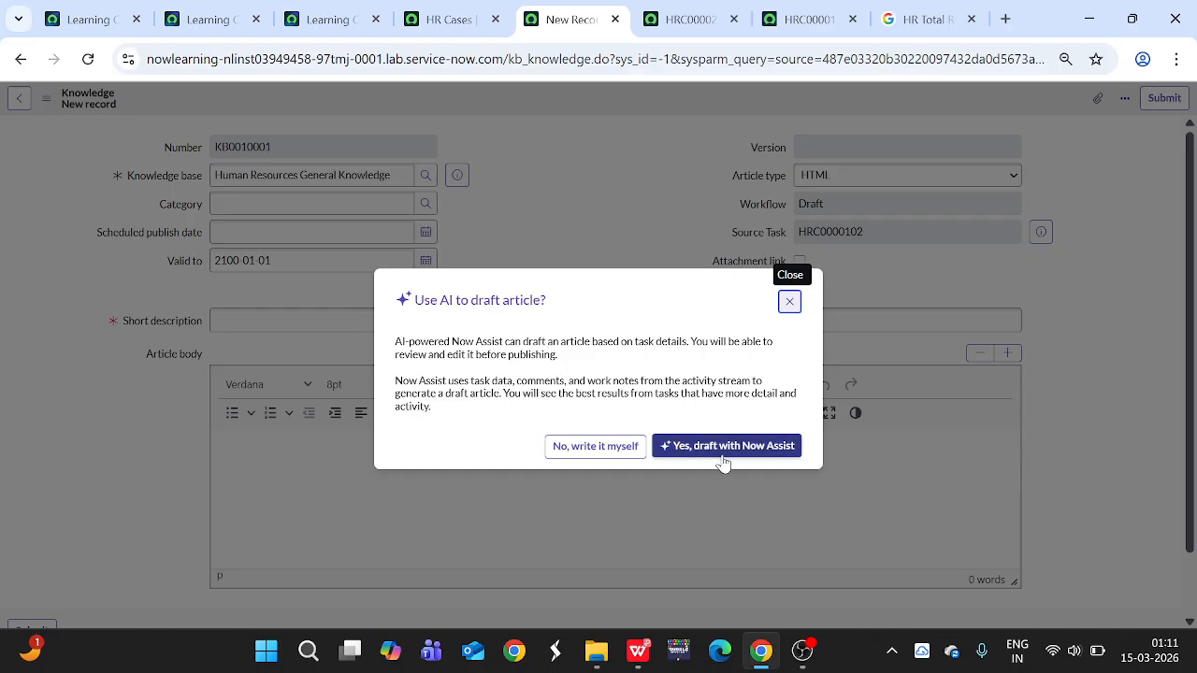
left_click(728, 452)
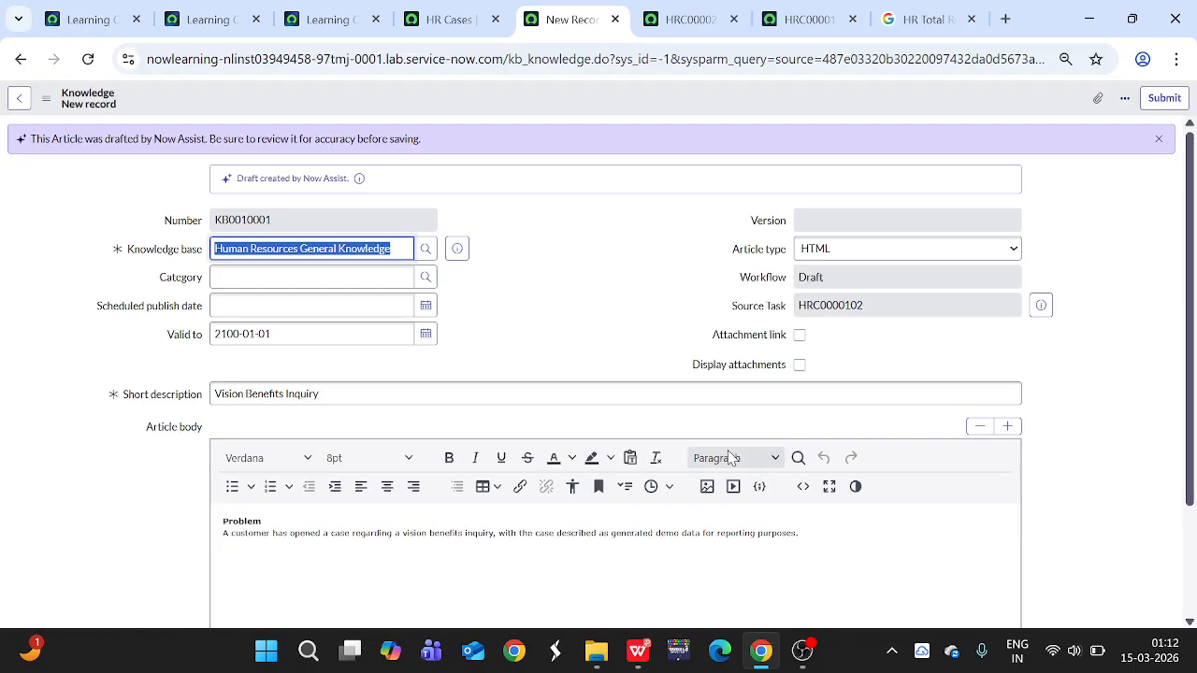
Review the drafted article's source task, body and Now Assist notice, and submit the article
scroll(435, 360, "down", 1)
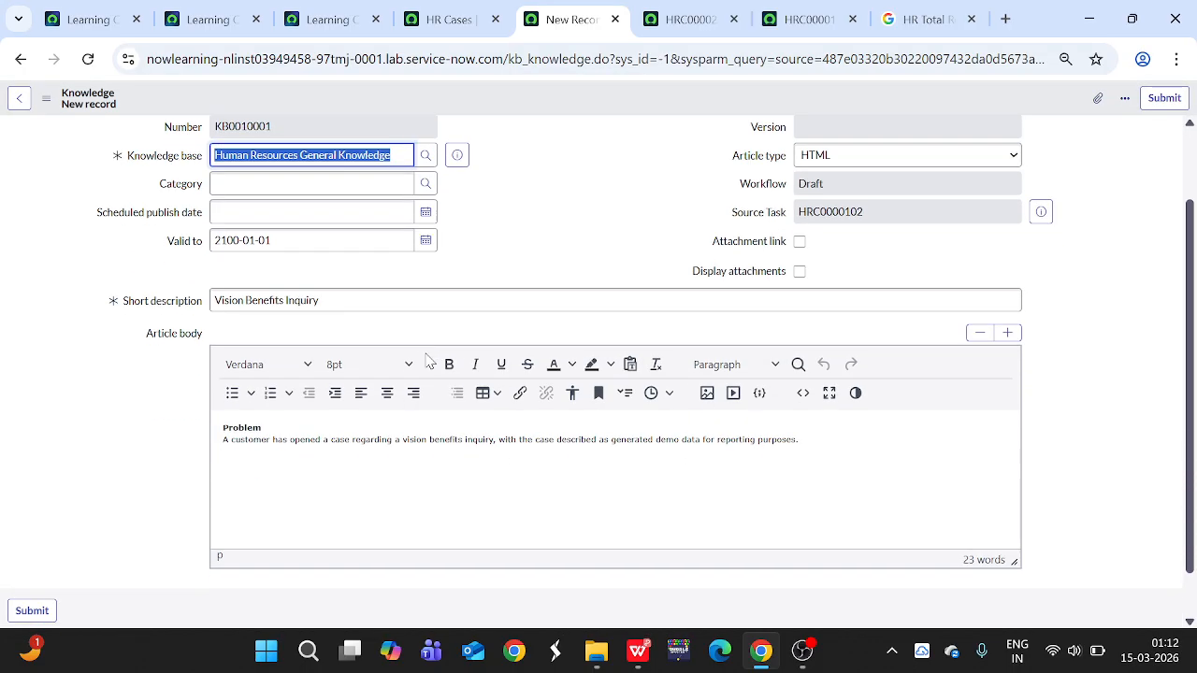
scroll(833, 324, "down", 1)
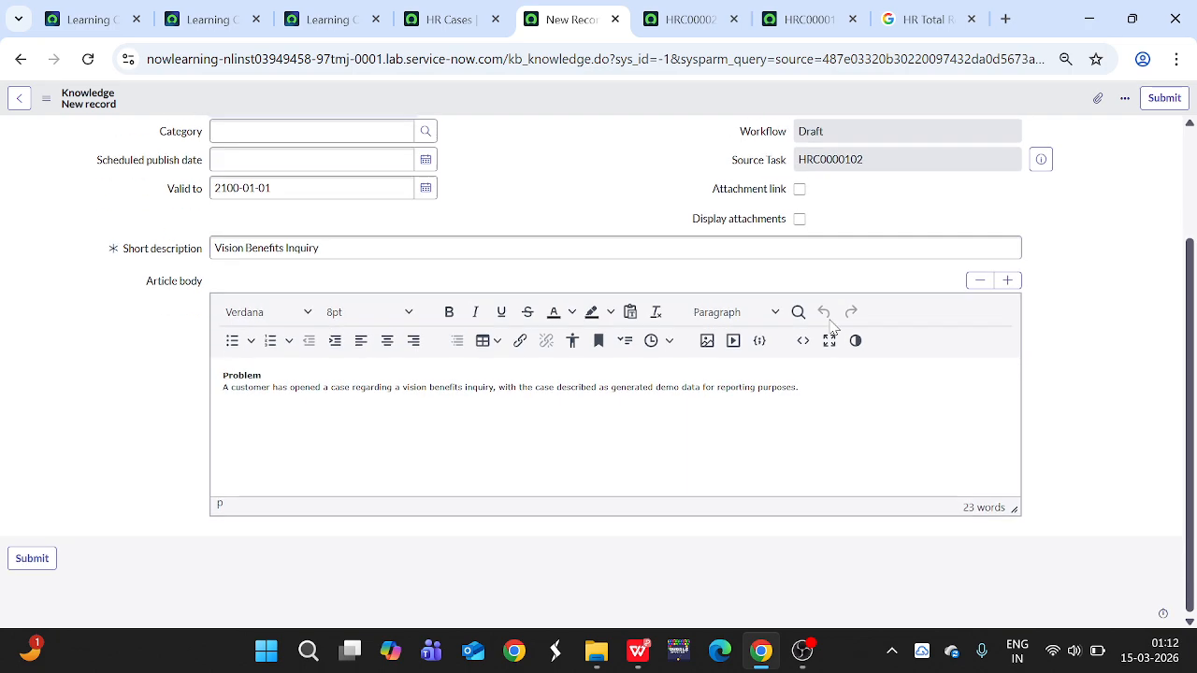
scroll(841, 271, "up", 1)
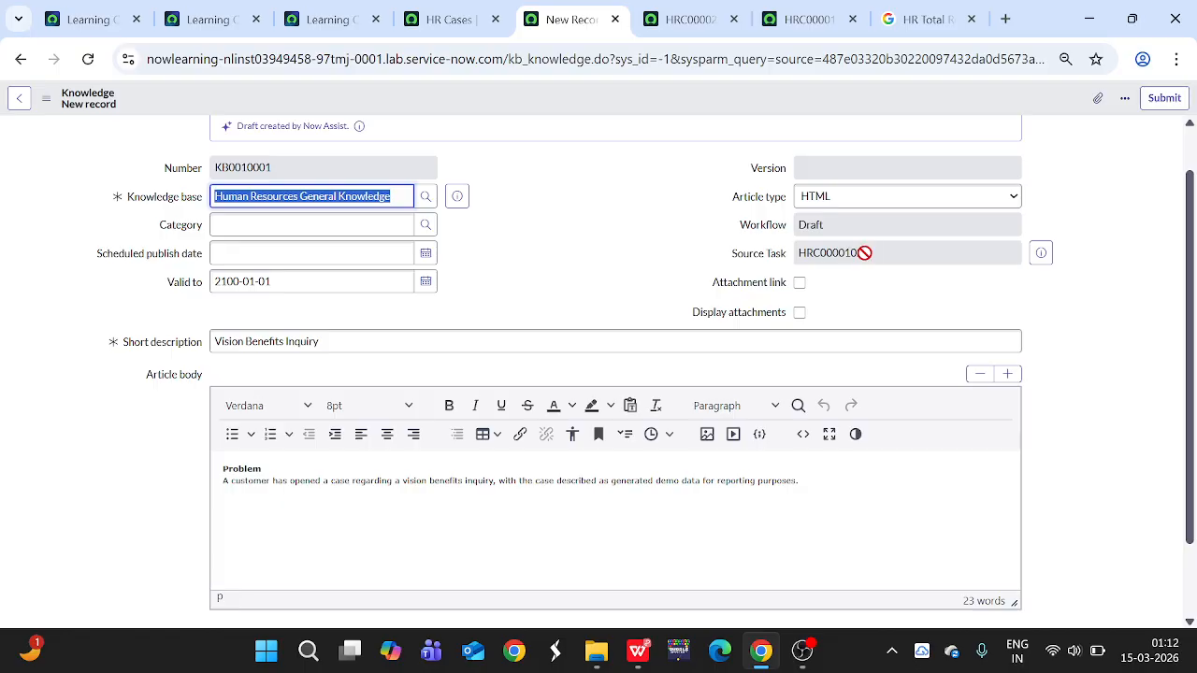
double_click(851, 252)
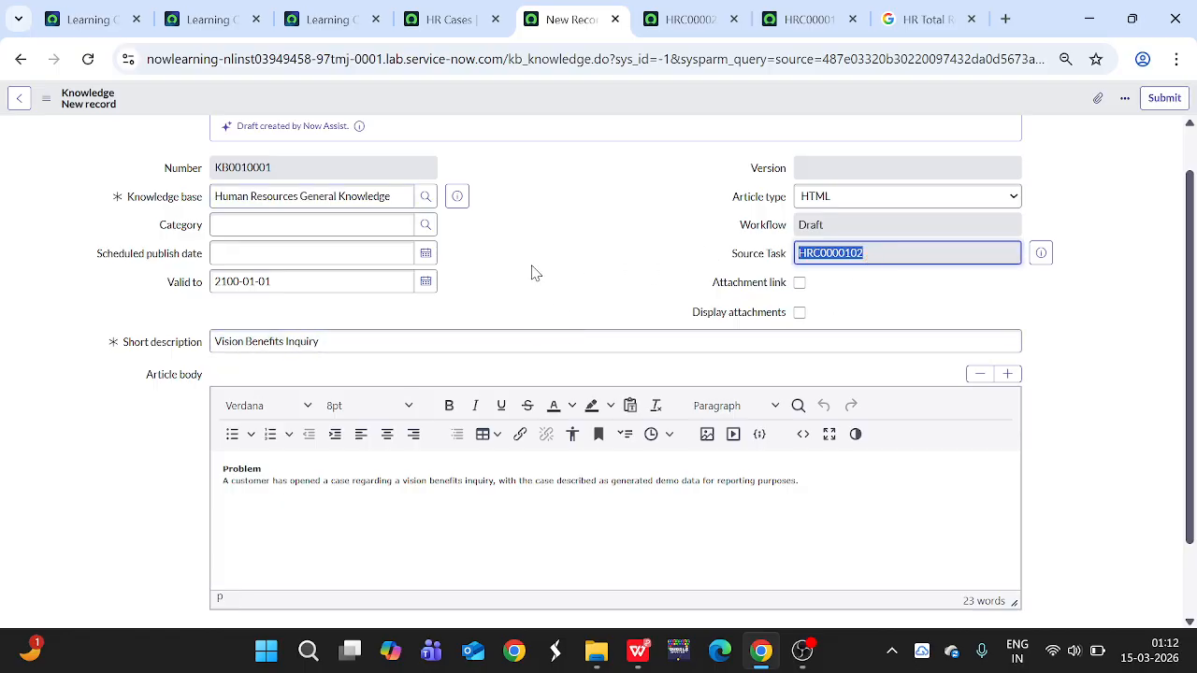
scroll(533, 271, "down", 1)
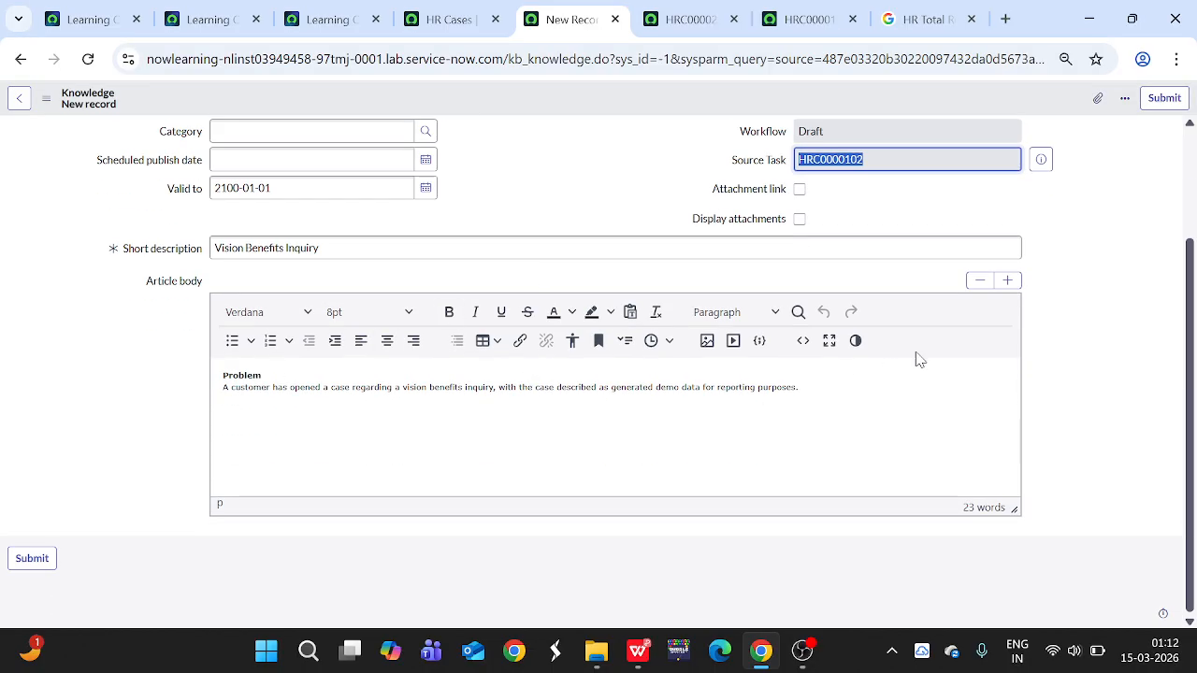
scroll(1159, 178, "up", 1)
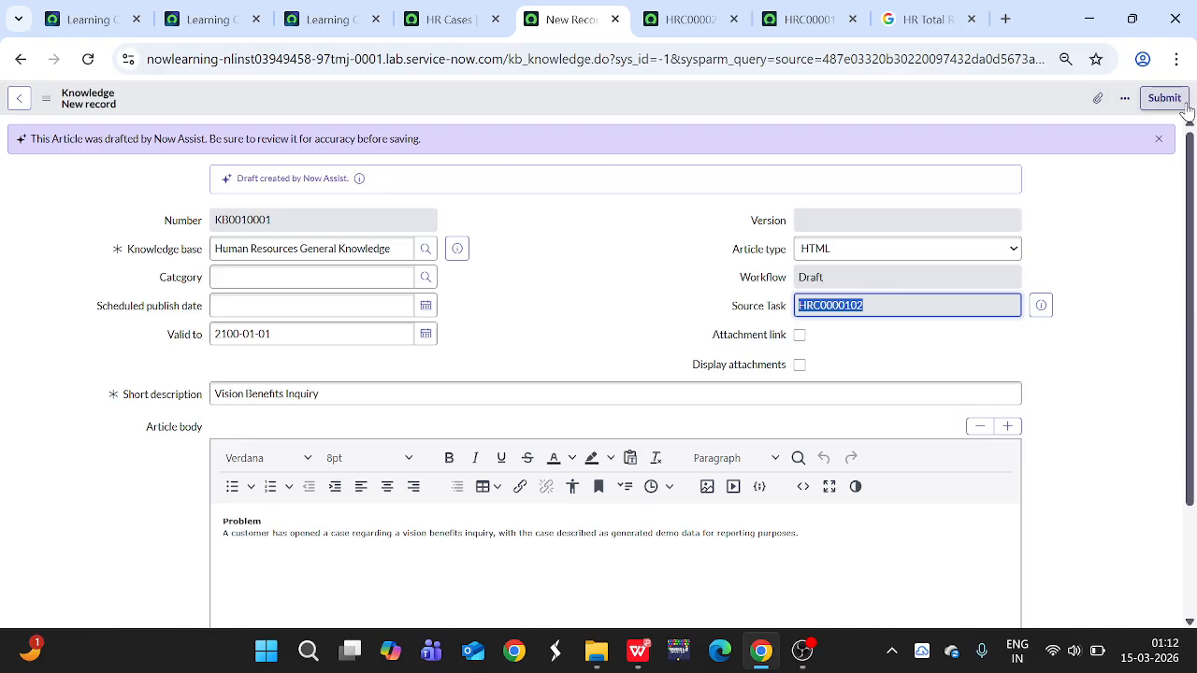
left_click_drag(38, 141, 436, 145)
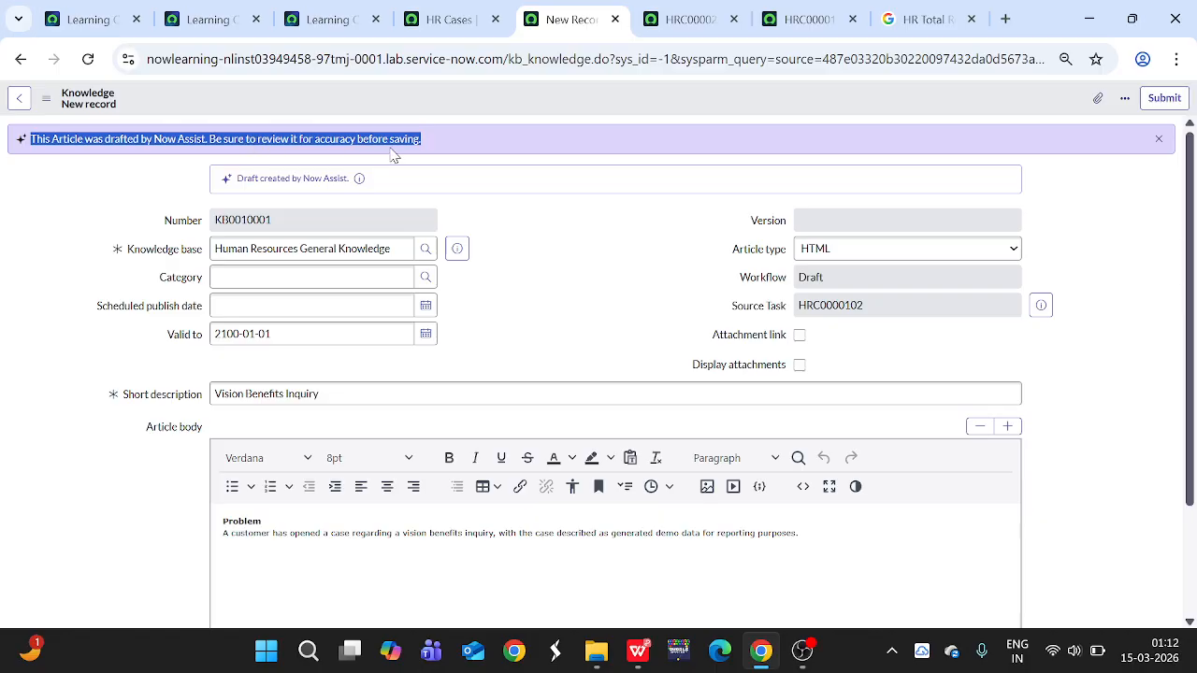
left_click(1157, 138)
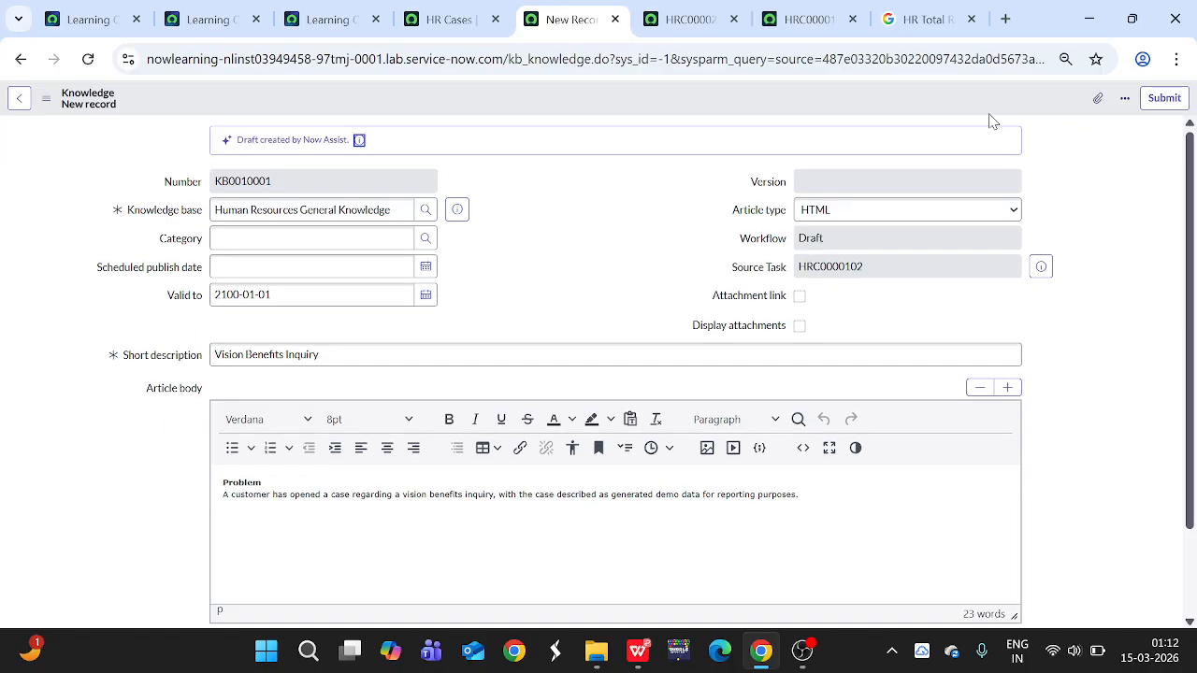
left_click(1159, 99)
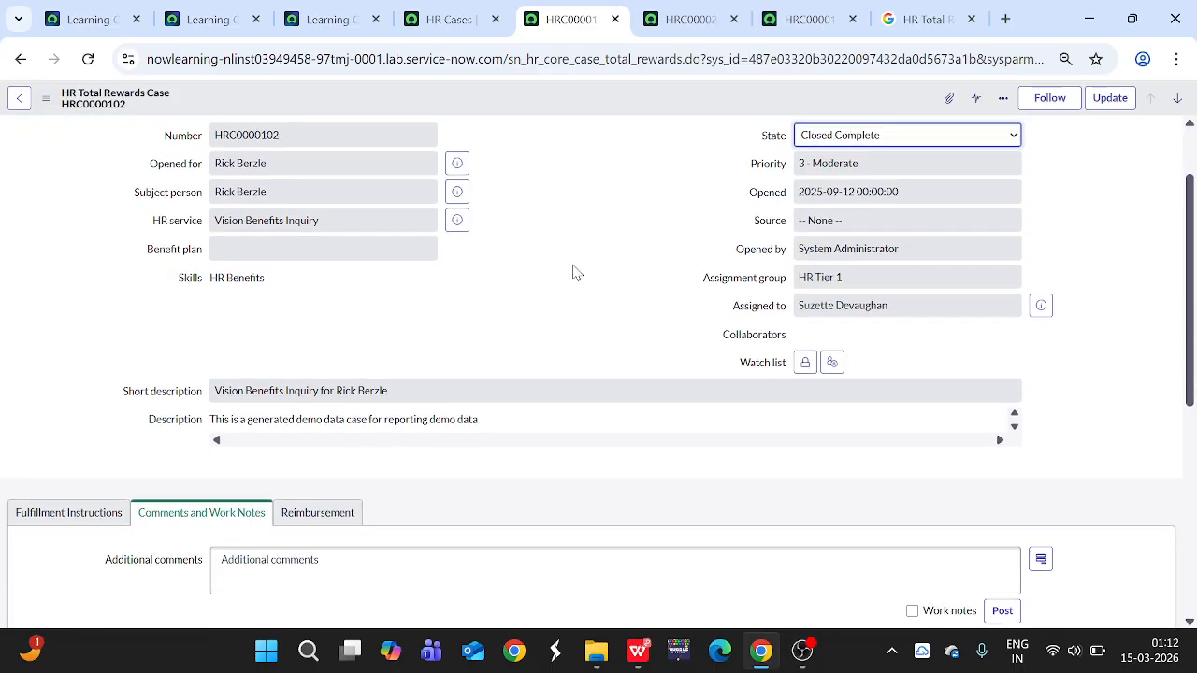
Check the Attached Knowledge list of case HRC0000102 for the submitted article
scroll(576, 272, "down", 5)
scroll(576, 272, "up", 2)
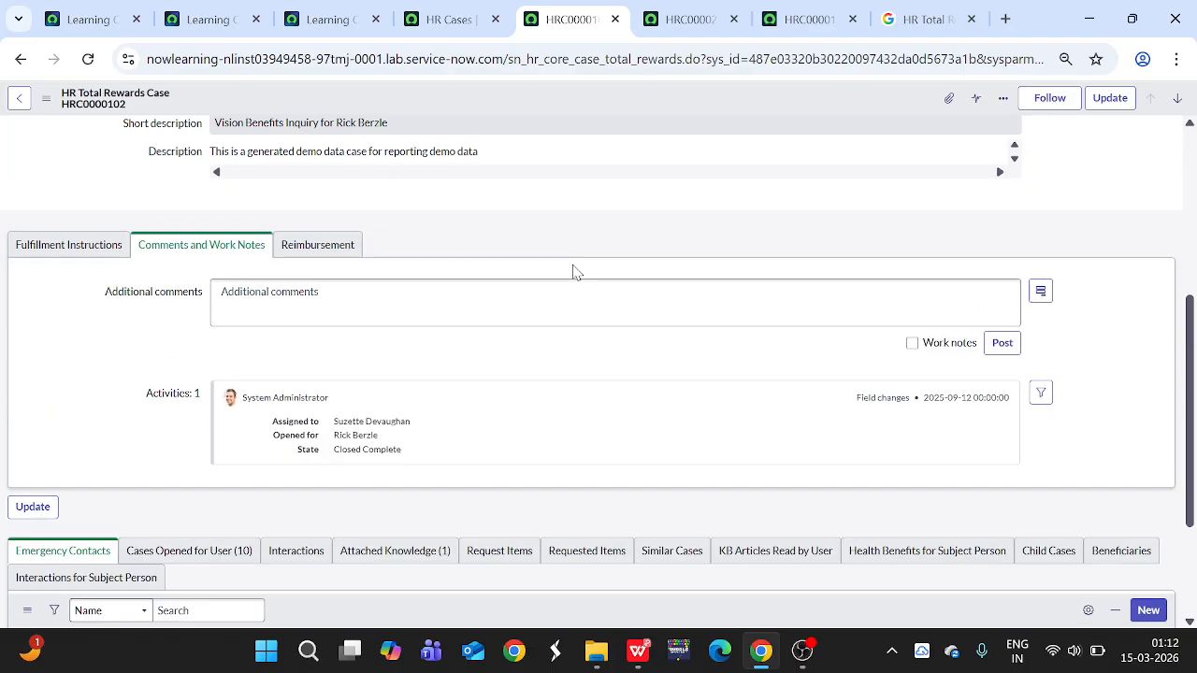
scroll(576, 272, "down", 2)
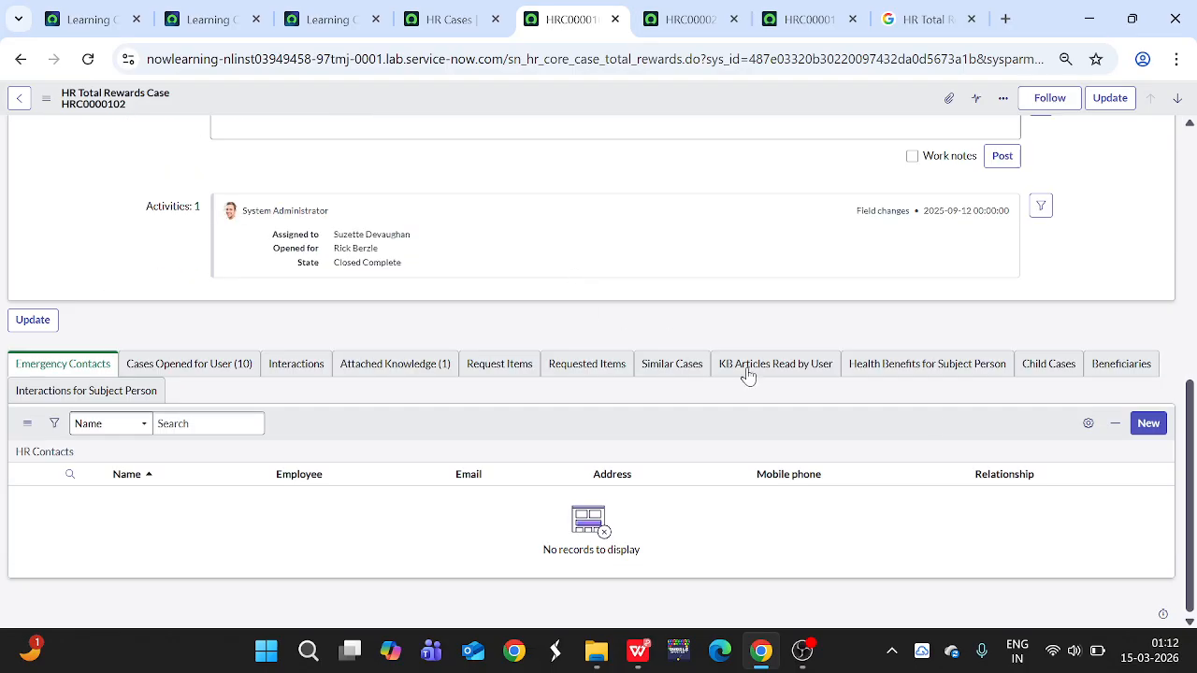
left_click(411, 372)
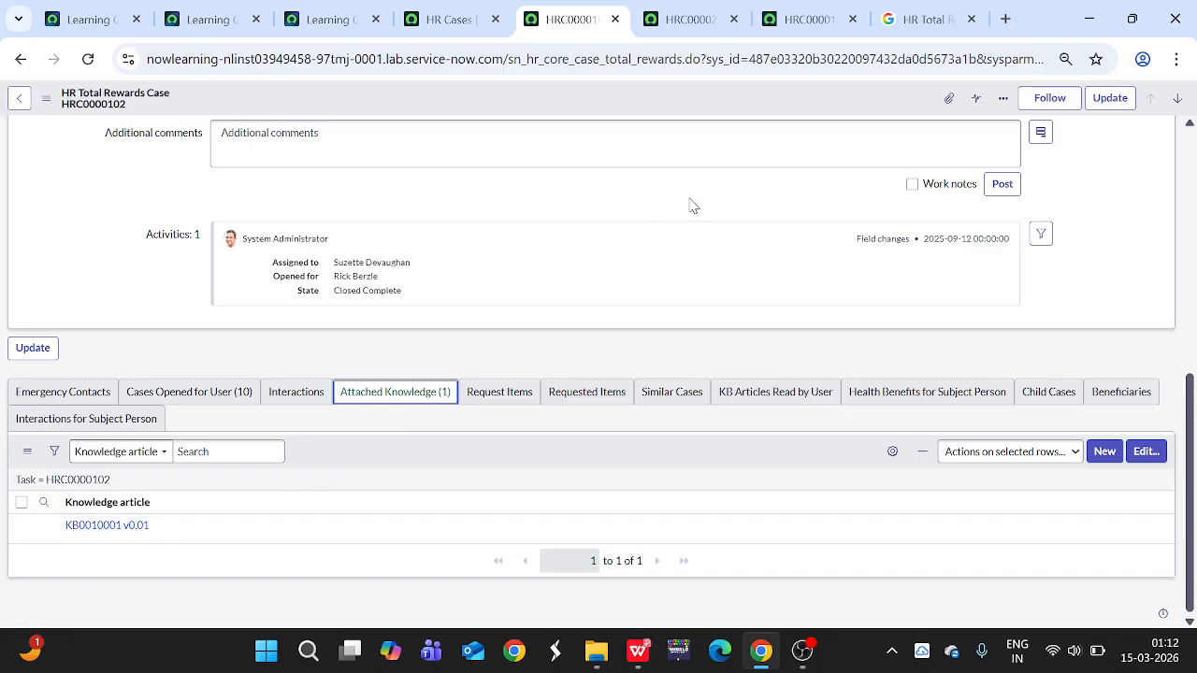
scroll(671, 216, "up", 10)
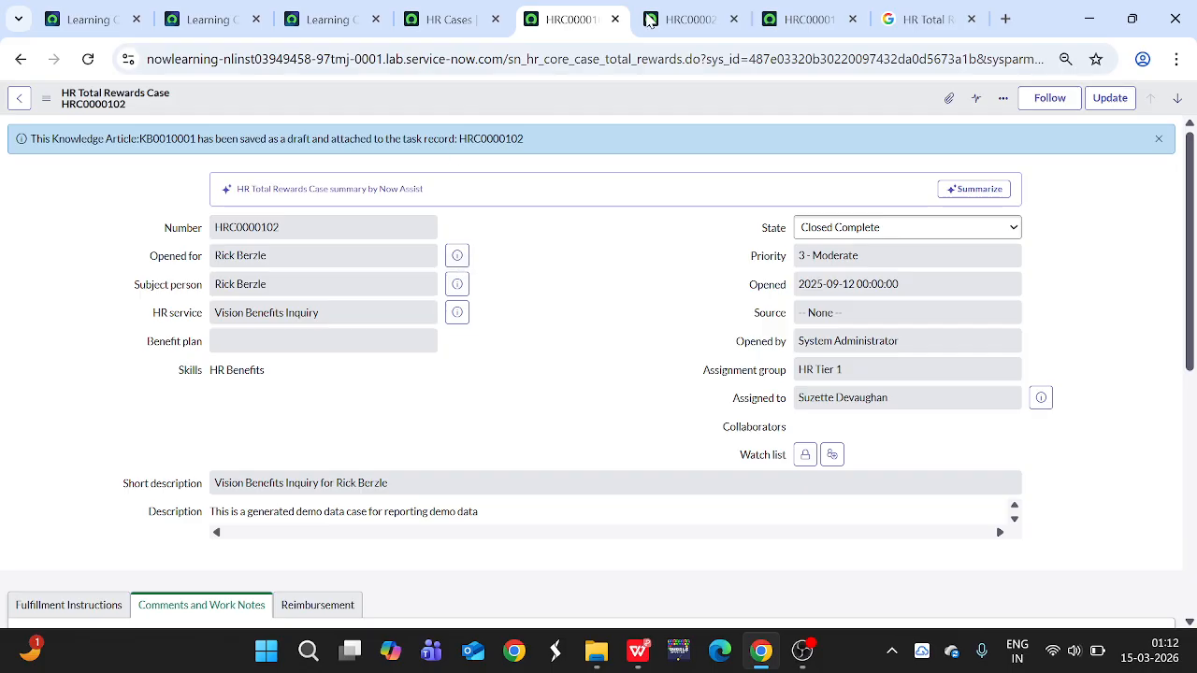
Switch to the HR Agent Workspace browser tab, show the closed list under All HR cases, and begin the guided tour
left_click(686, 21)
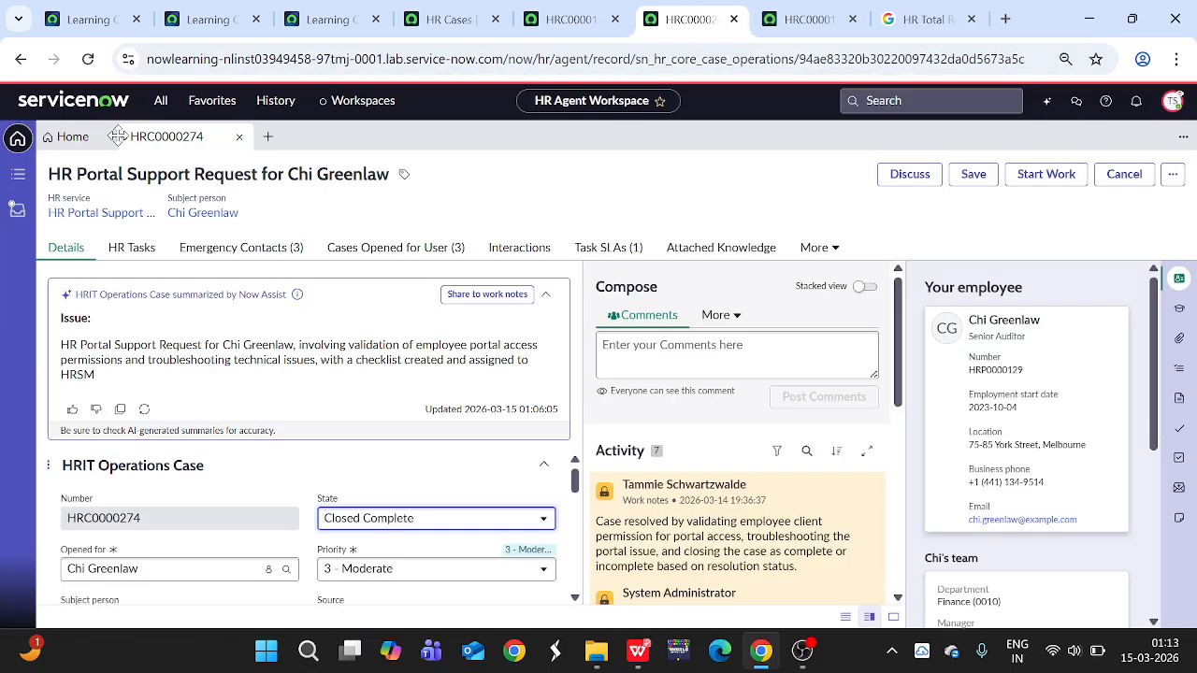
left_click(18, 174)
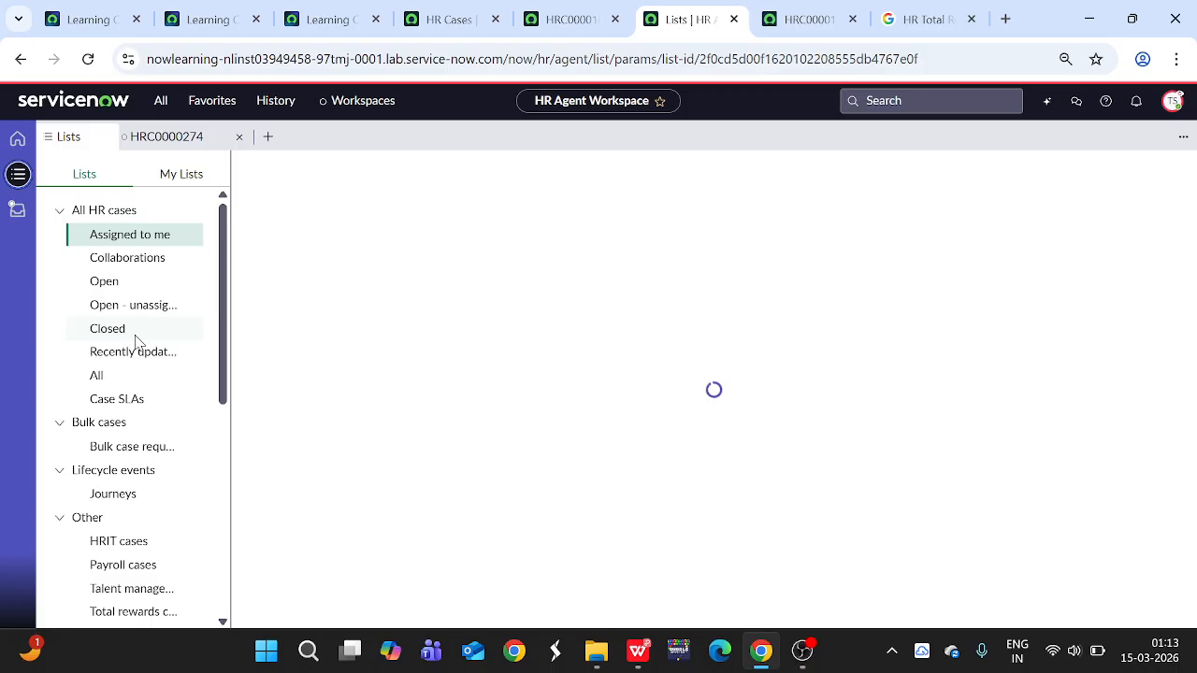
left_click(133, 334)
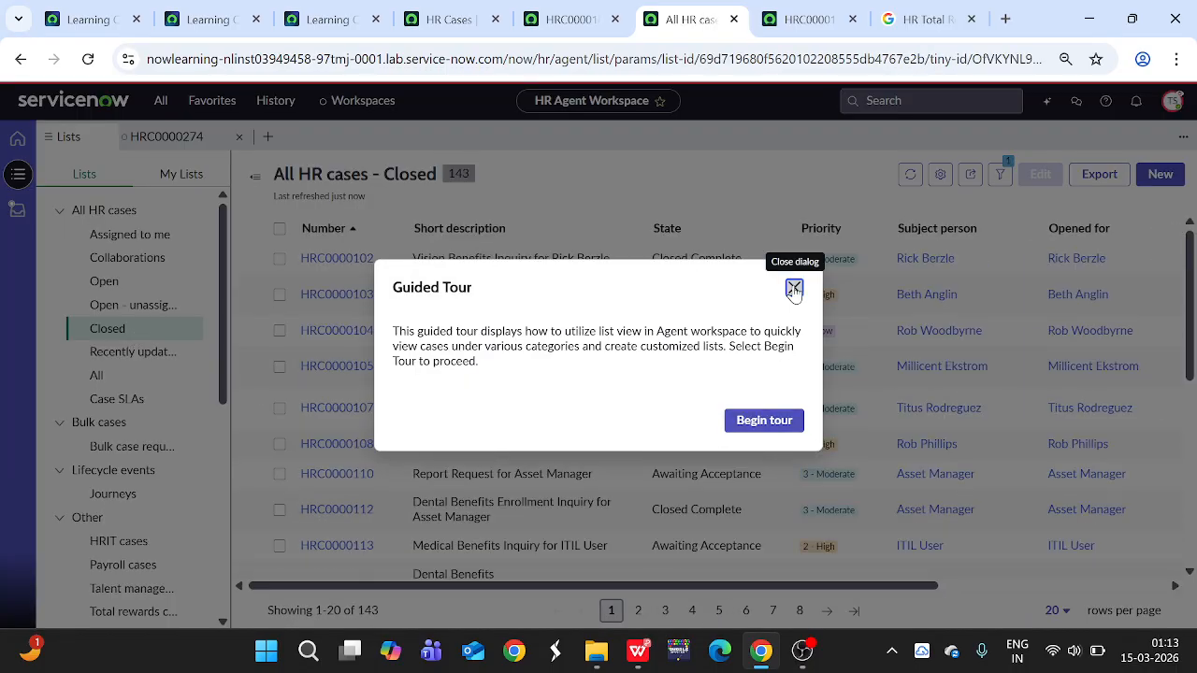
left_click(794, 287)
left_click(787, 427)
left_click(786, 428)
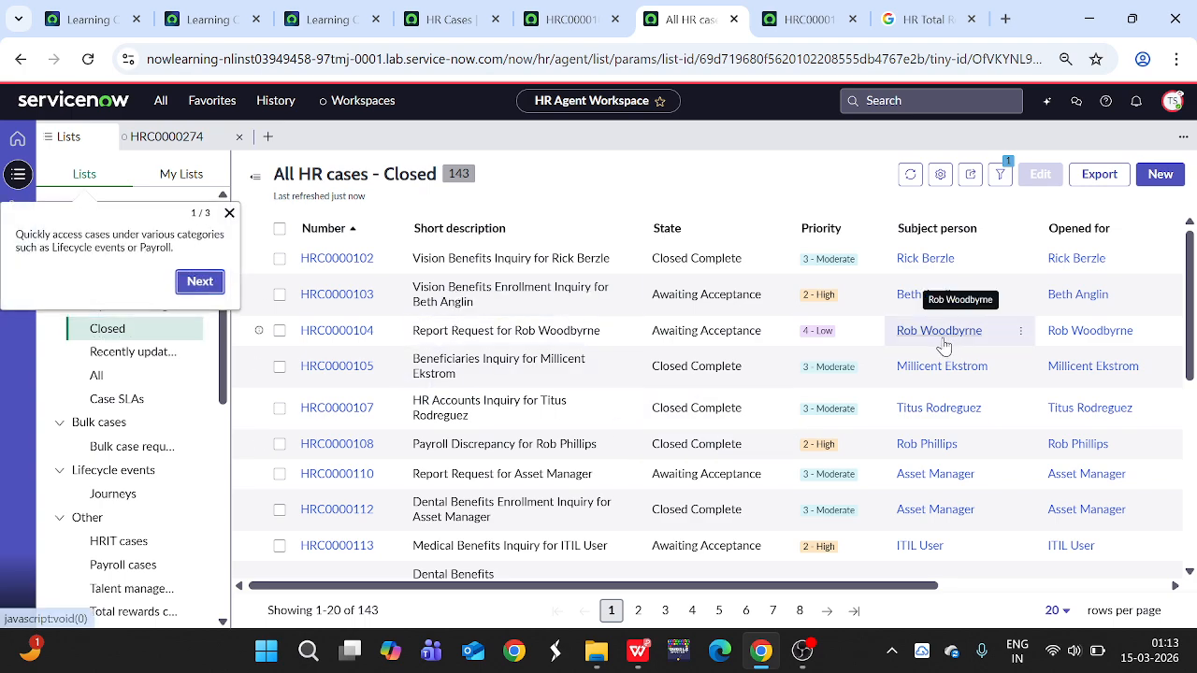
Open closed 401(k) Retirement Plan Inquiry case HRC0000118 from the All HR cases list and dismiss the tour notice
scroll(893, 404, "down", 3)
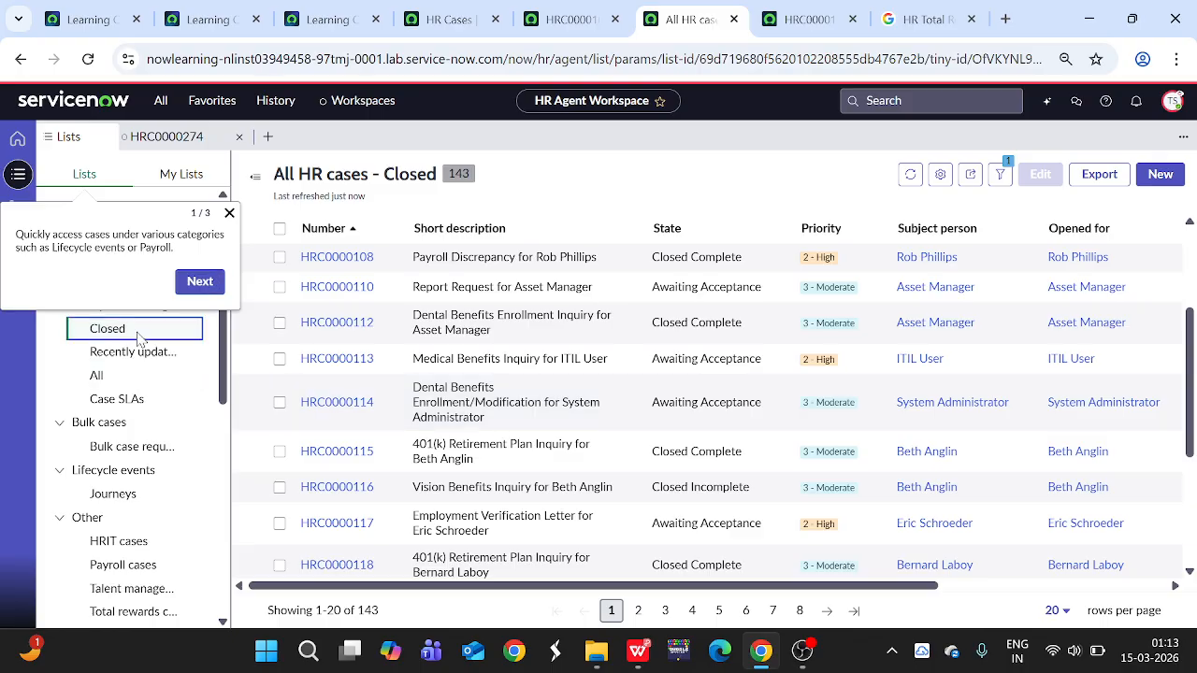
scroll(790, 419, "down", 3)
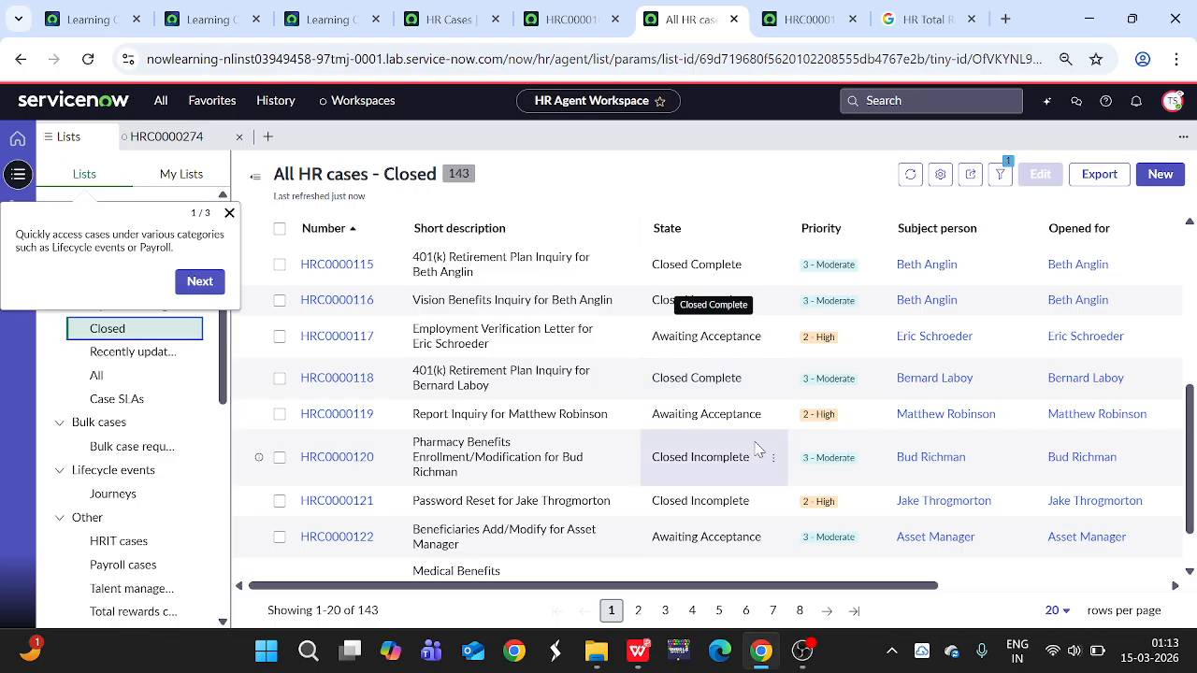
left_click(335, 378)
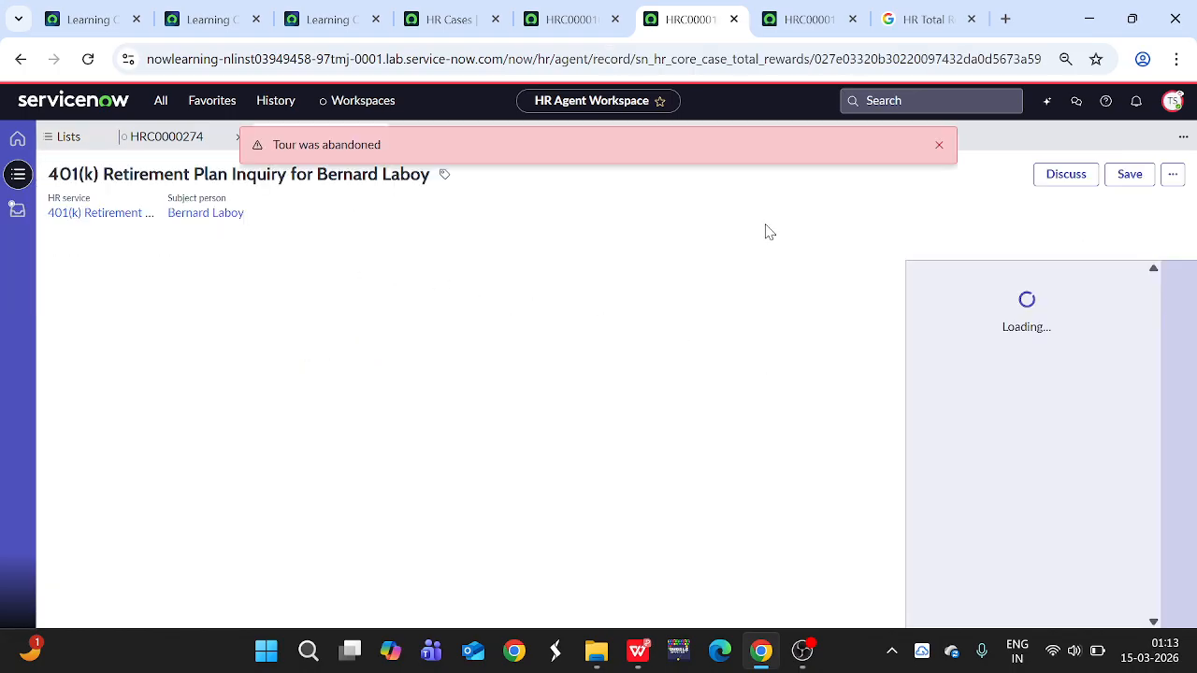
left_click(938, 150)
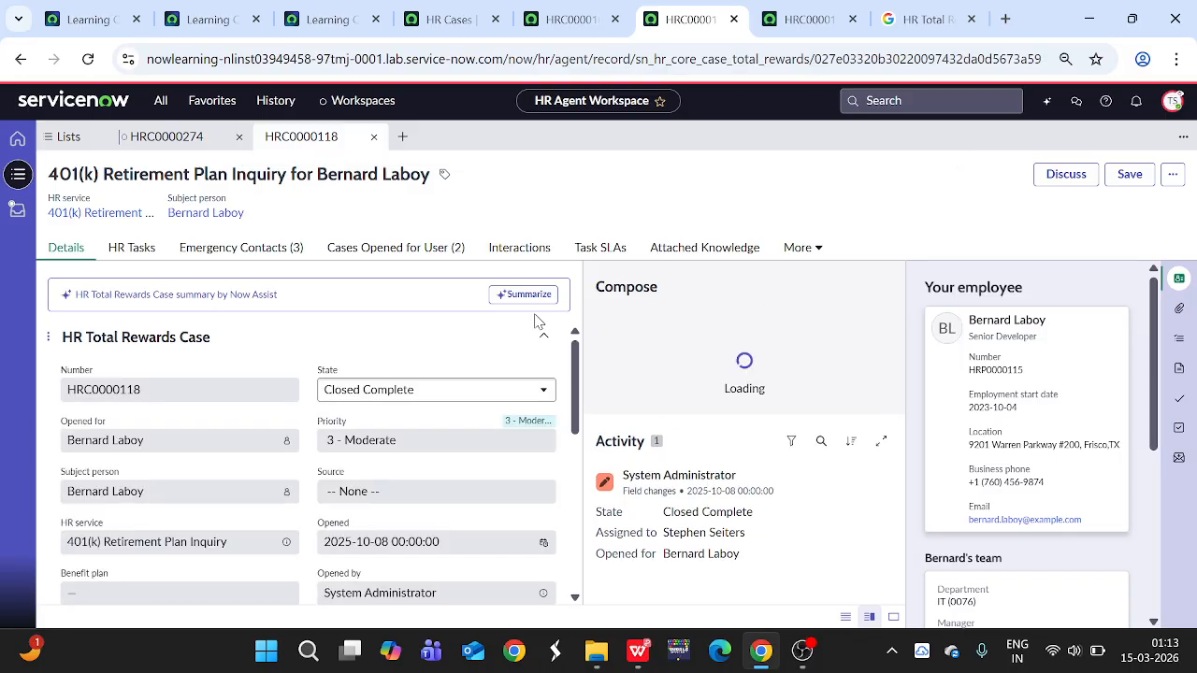
Create a knowledge article from case HRC0000118 in Human Resources General Knowledge with the Standard template, drafted with Now Assist
left_click(1172, 175)
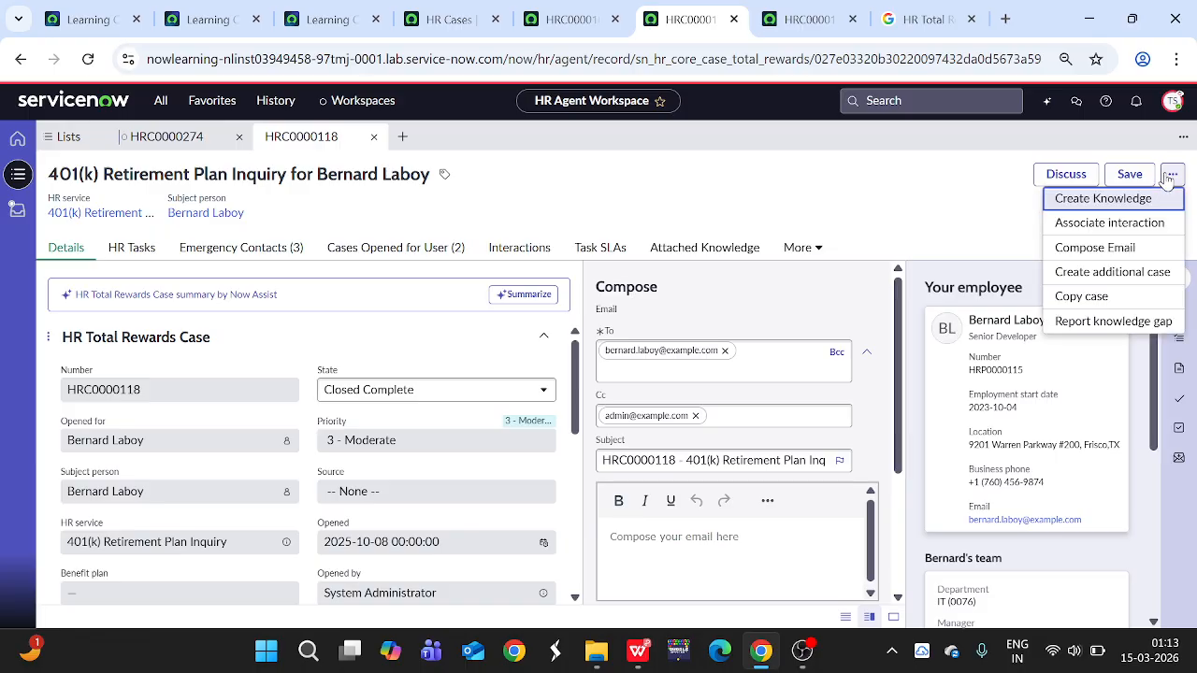
left_click(1104, 199)
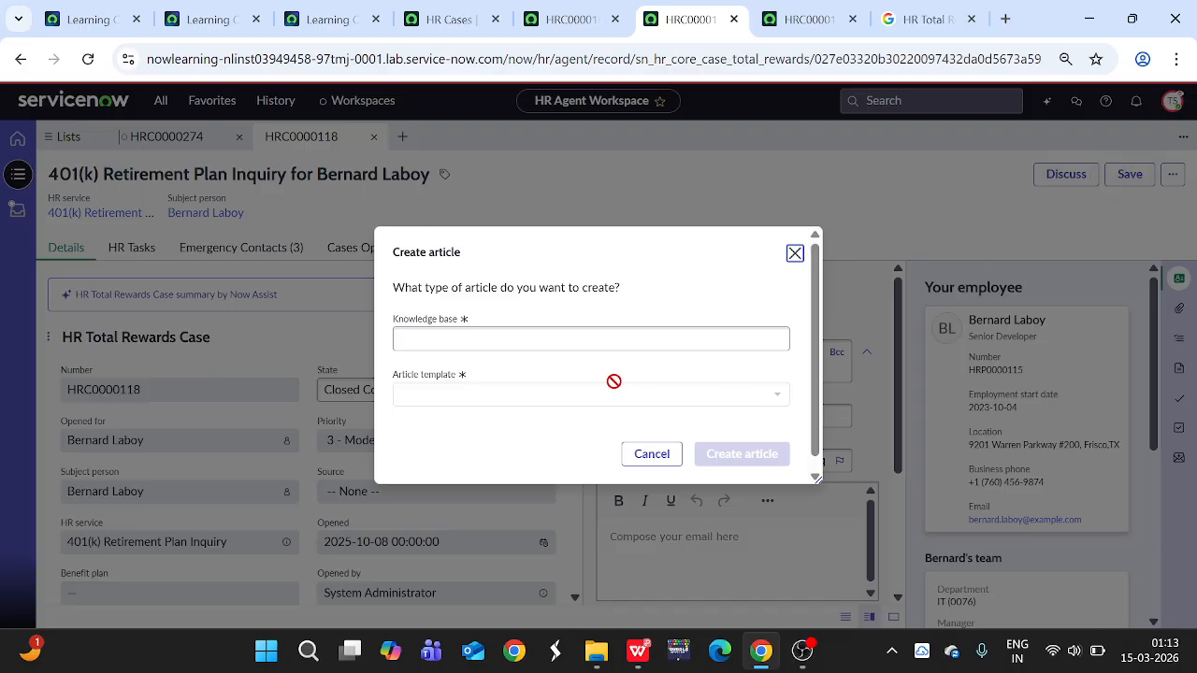
left_click(456, 342)
left_click(500, 338)
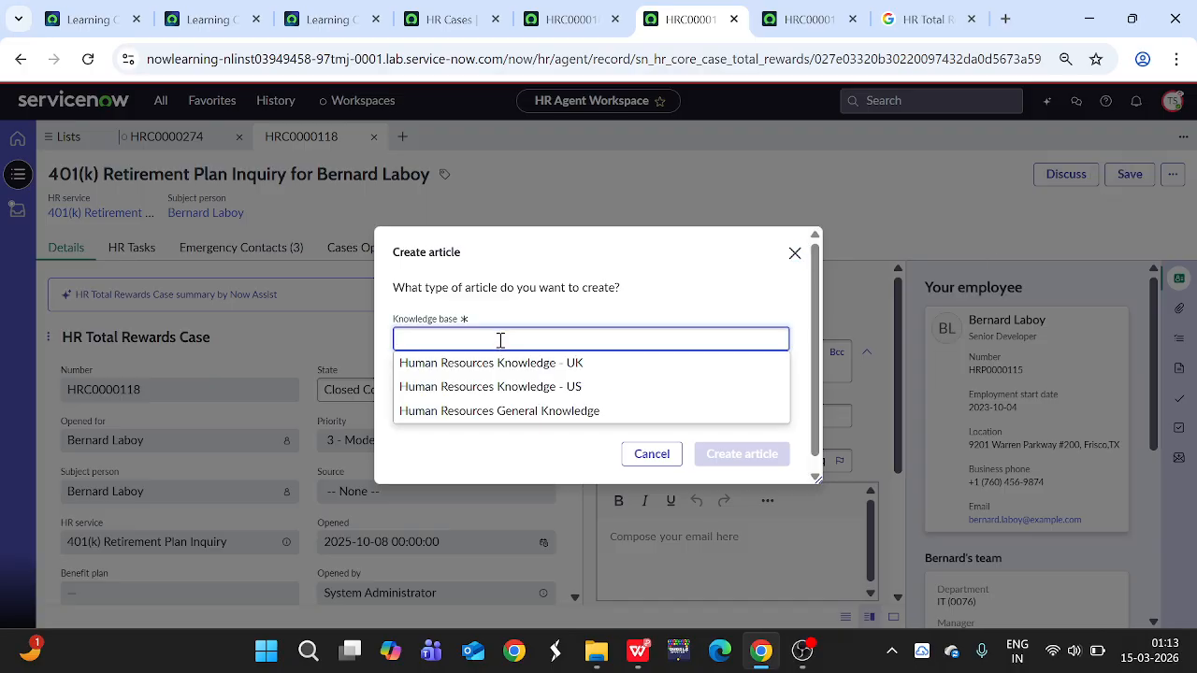
left_click(512, 411)
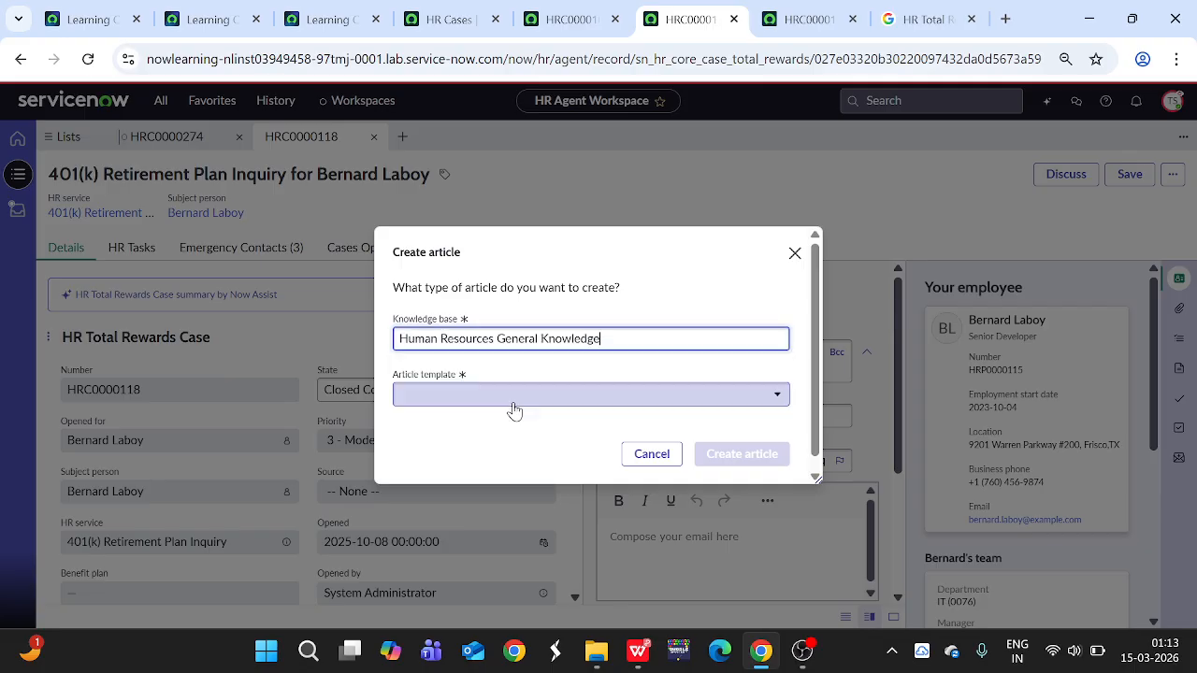
left_click(556, 396)
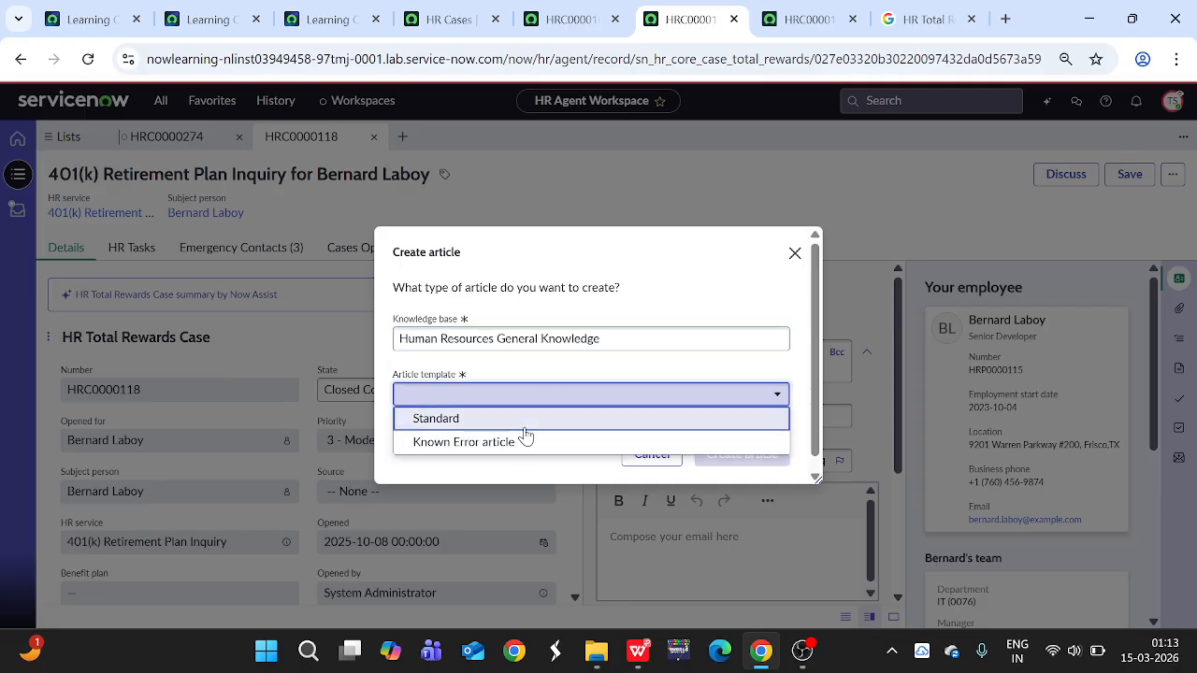
left_click(542, 425)
left_click(752, 463)
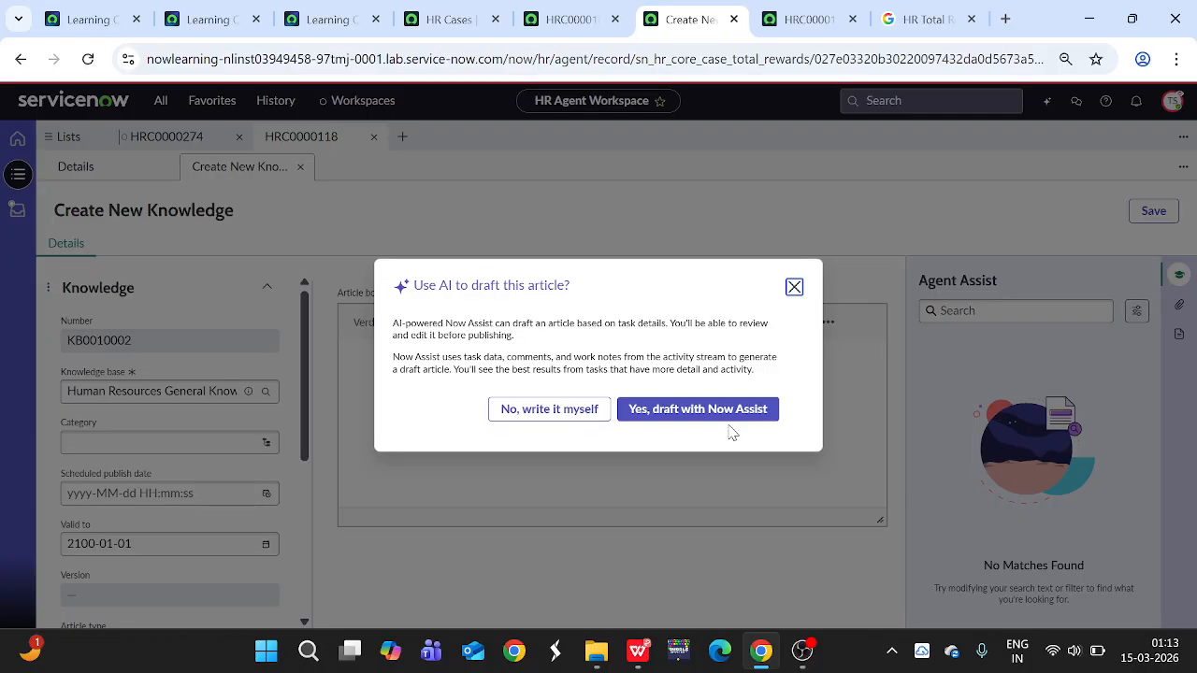
left_click(692, 412)
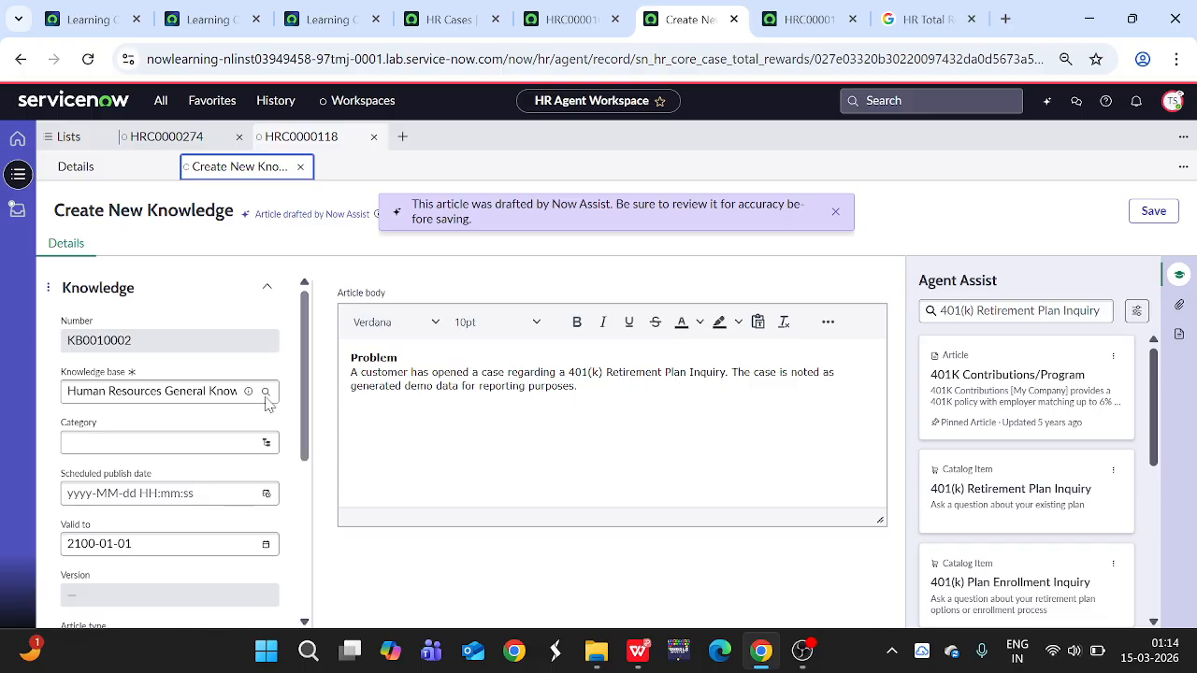
Review the drafted 401(k) Retirement Plan Inquiry article's fields and source task, save the article and publish it
scroll(106, 381, "down", 2)
scroll(106, 381, "down", 2)
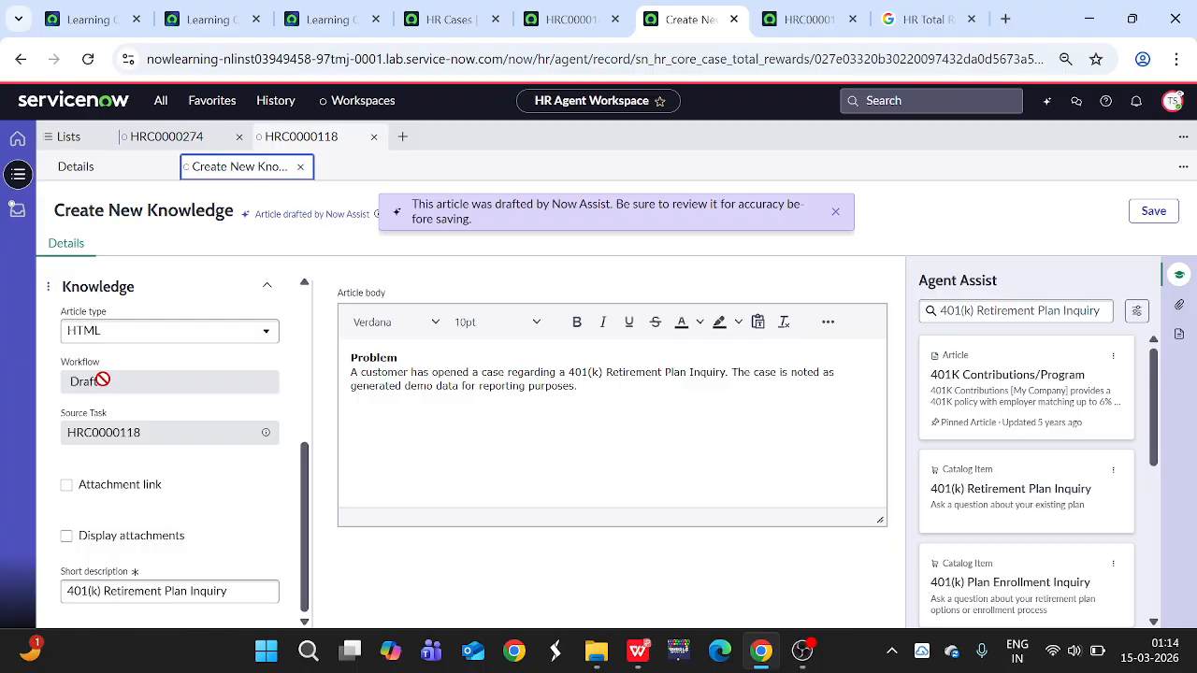
left_click(835, 211)
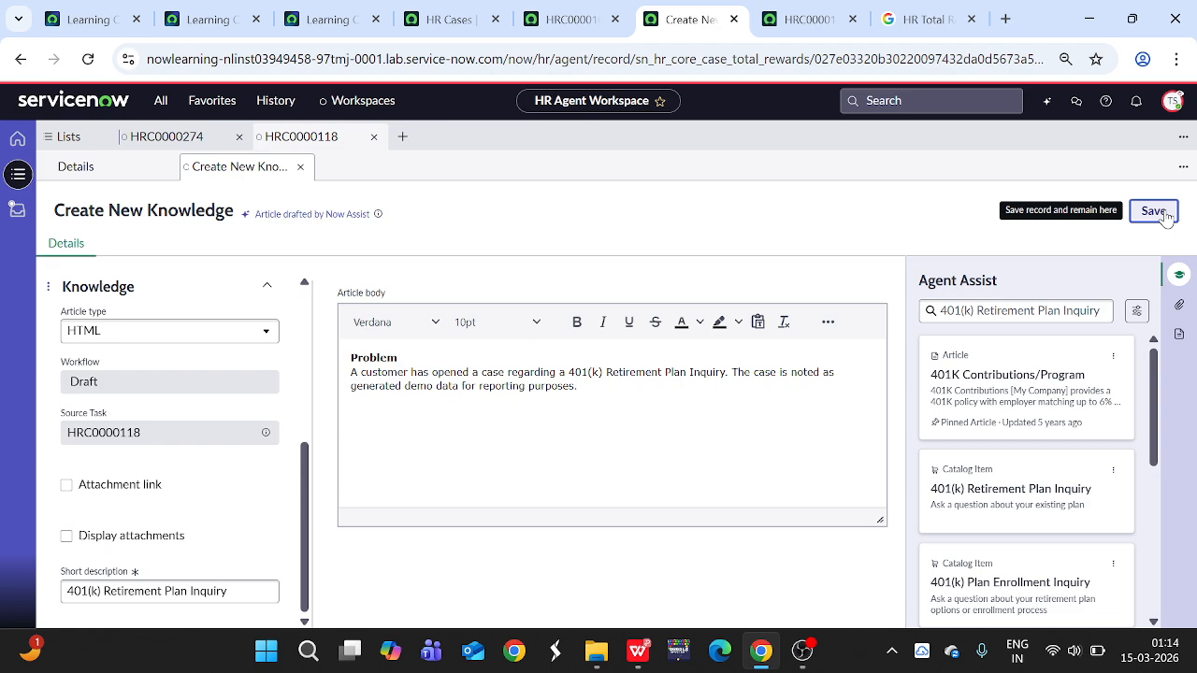
left_click(1155, 211)
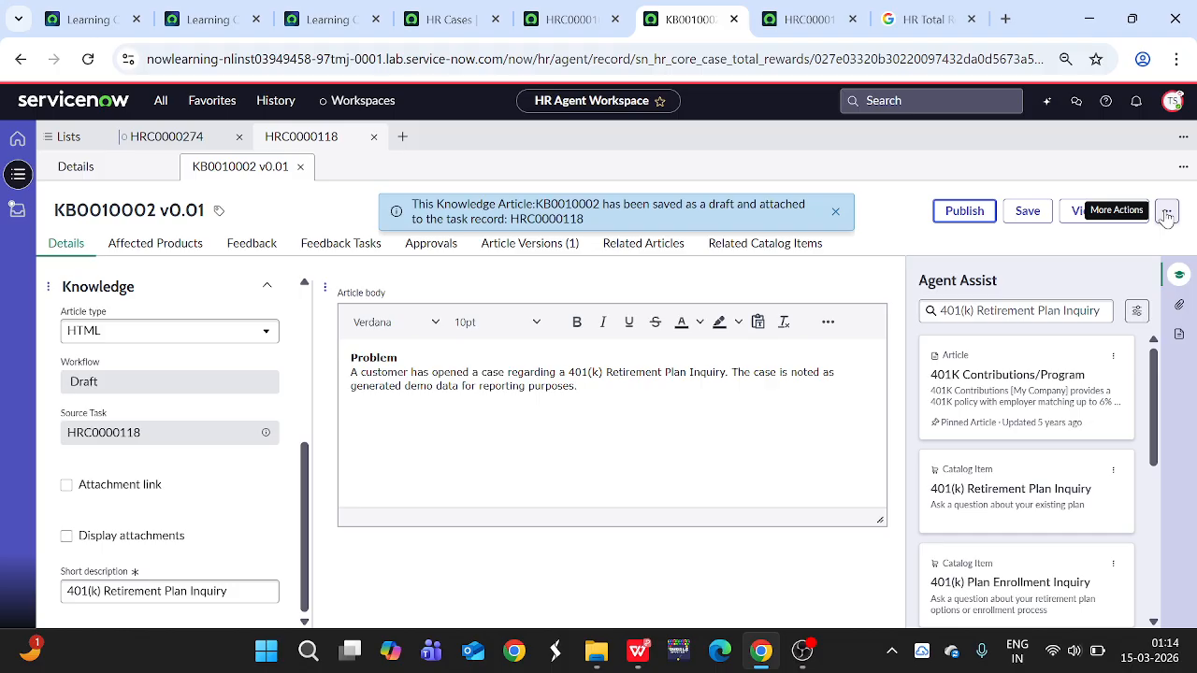
left_click(972, 211)
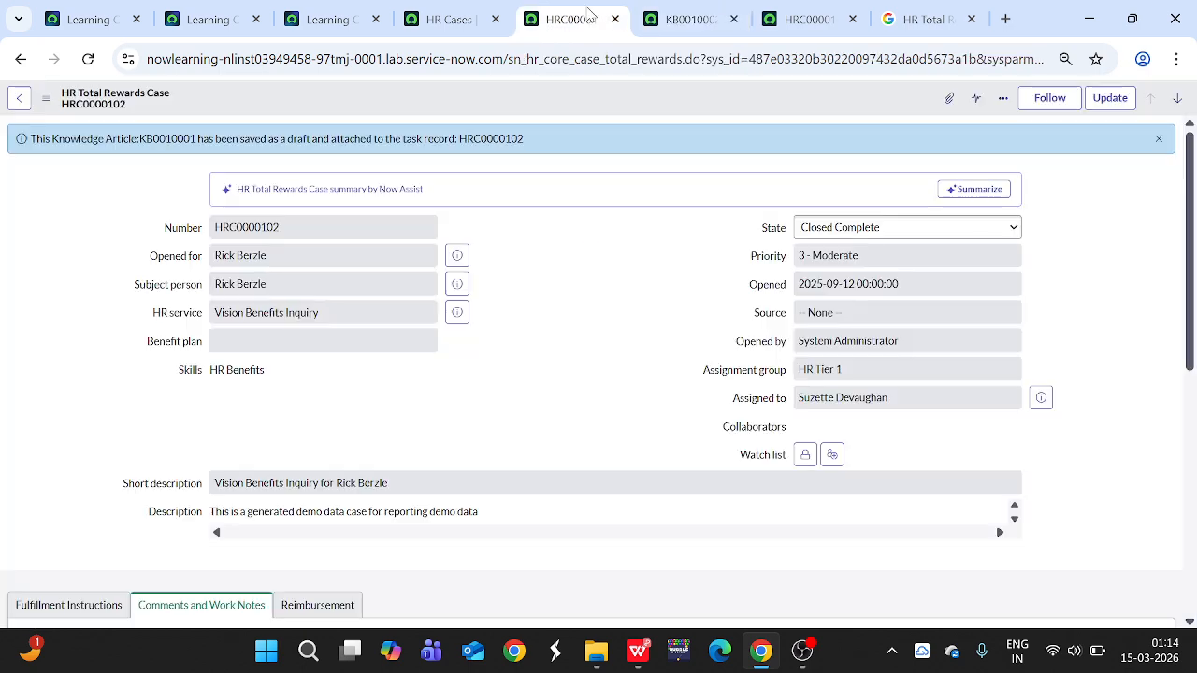
Return to the HR Cases browser tab and end the user impersonation
left_click(580, 19)
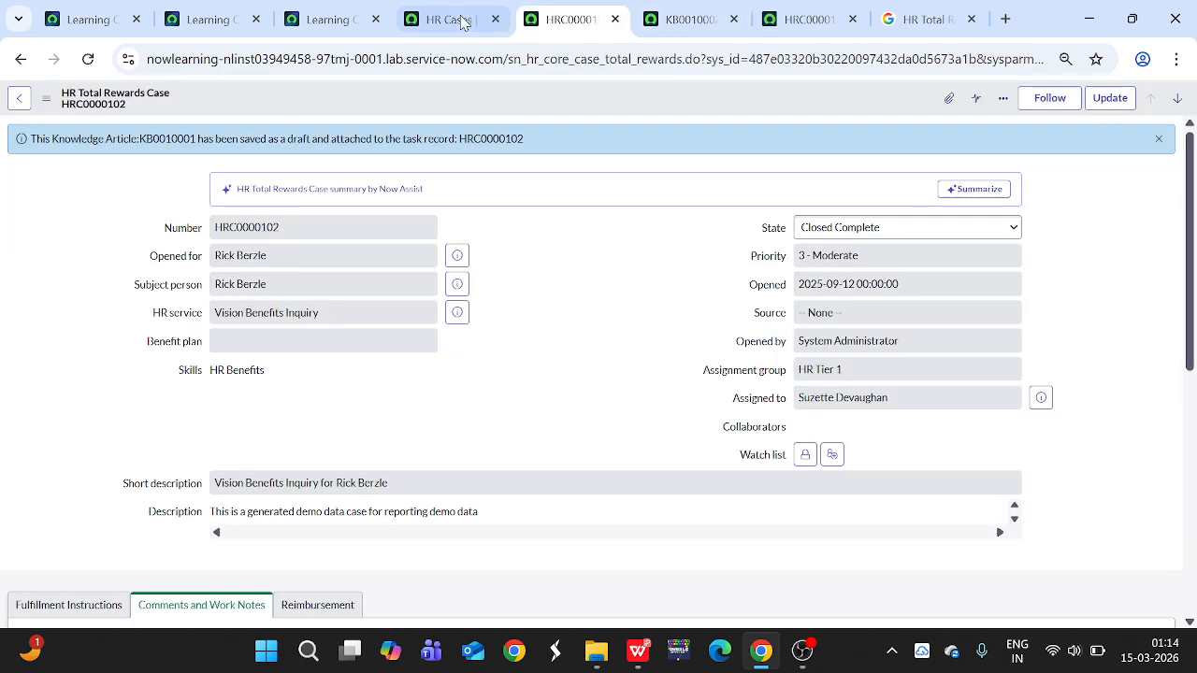
left_click(461, 21)
left_click(360, 19)
left_click(409, 23)
left_click(1173, 100)
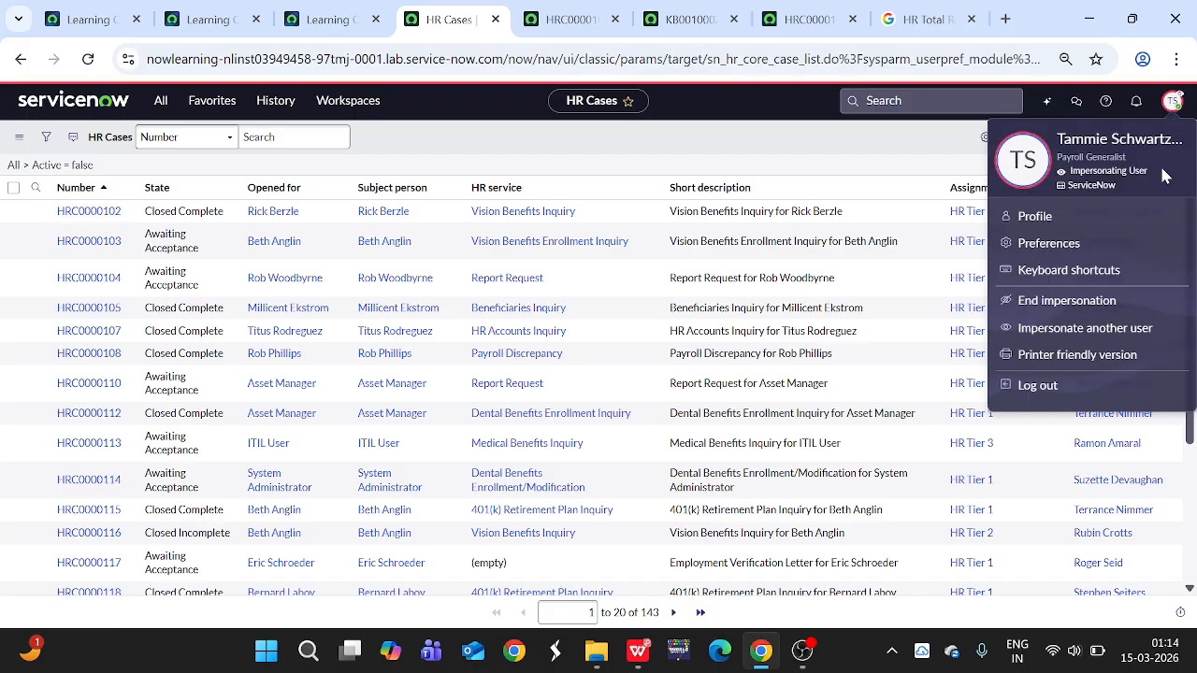
left_click(1067, 301)
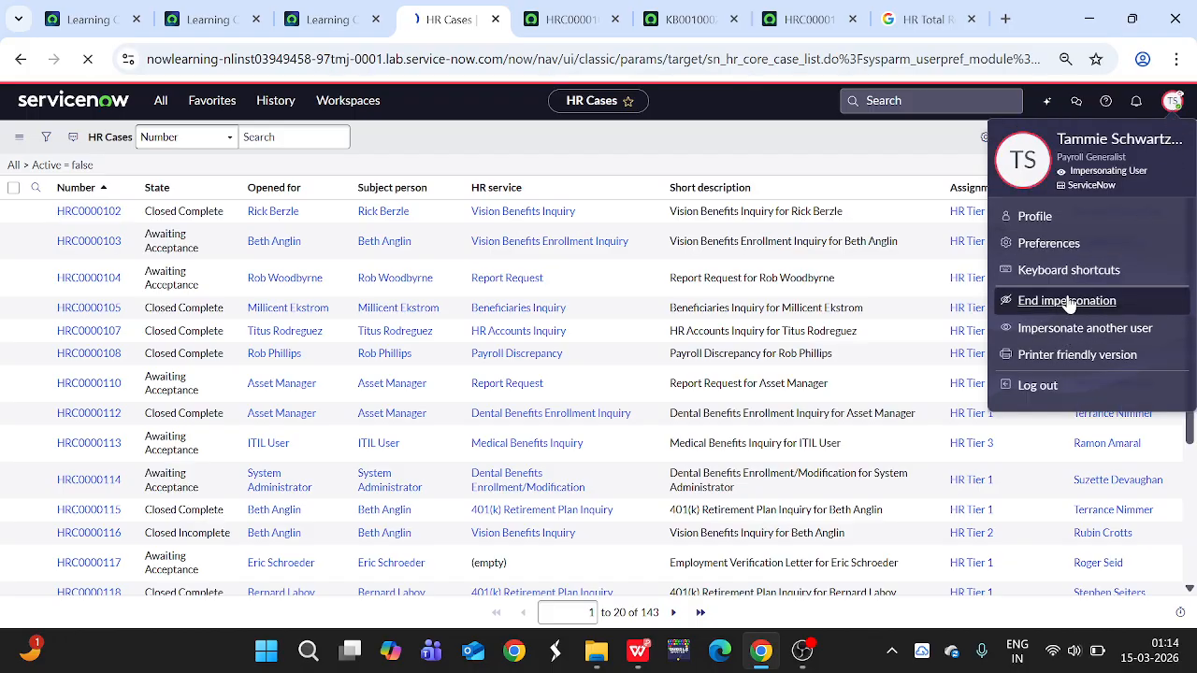
Switch to the browser tab with case HRC0000102 and reload its form
left_click(572, 19)
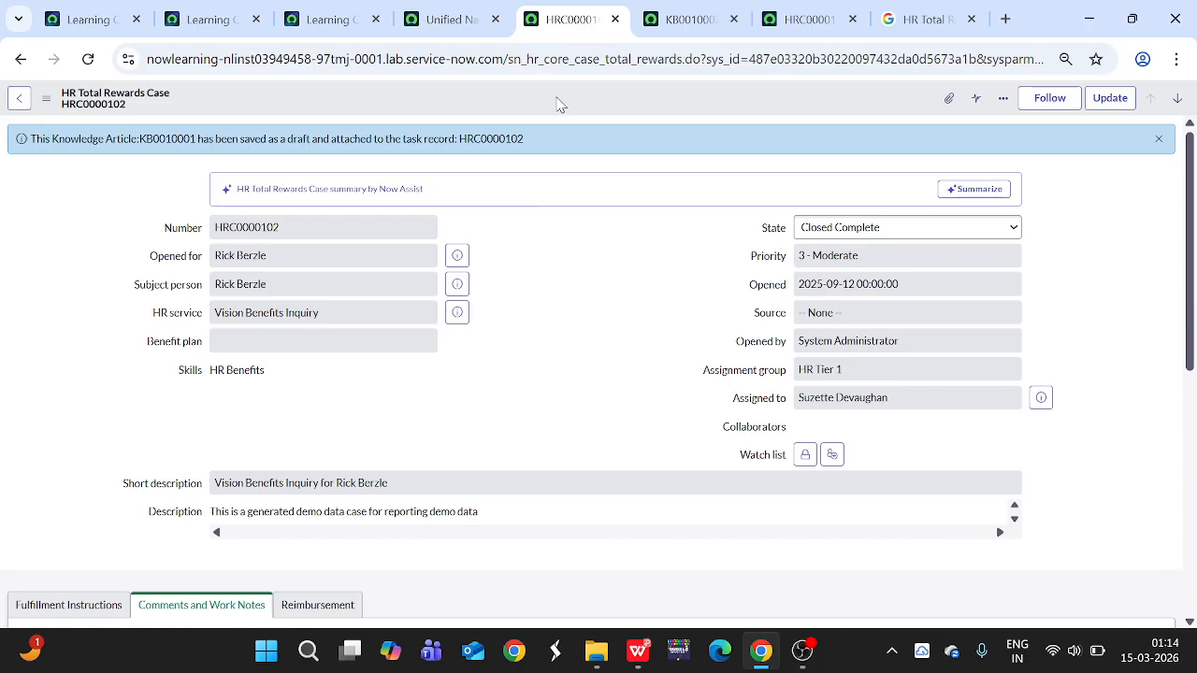
right_click(558, 99)
left_click(86, 59)
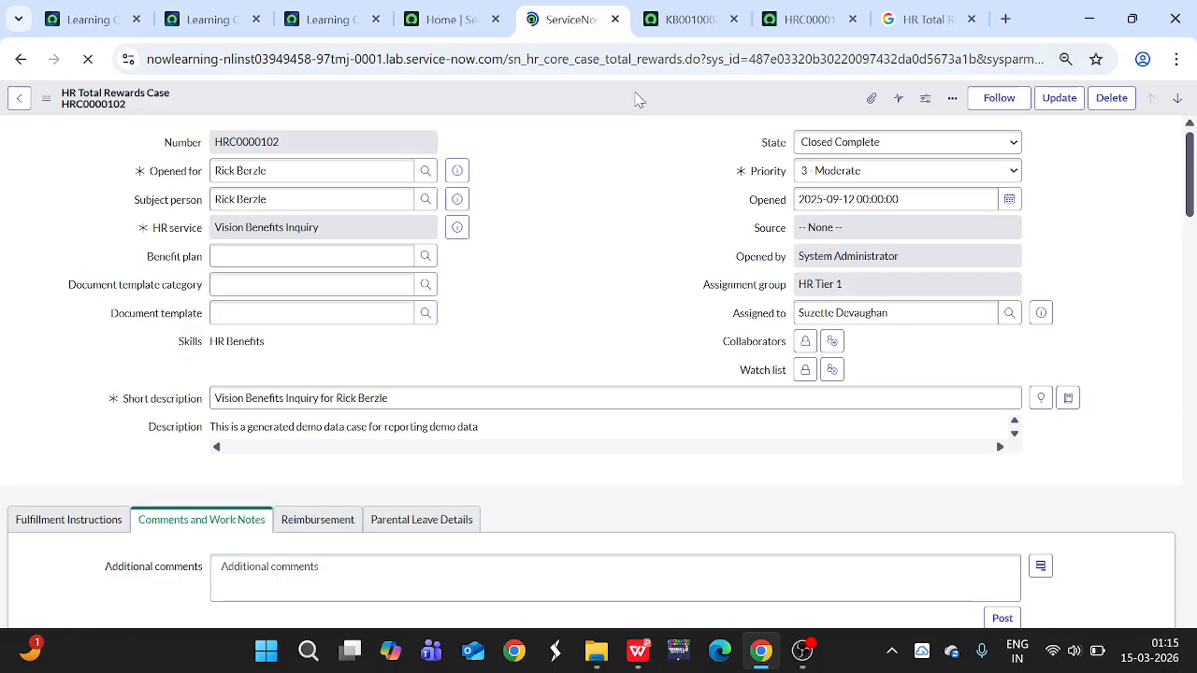
List the UI actions configured for the HR Total Rewards Case form and open the Create Knowledge action
right_click(635, 99)
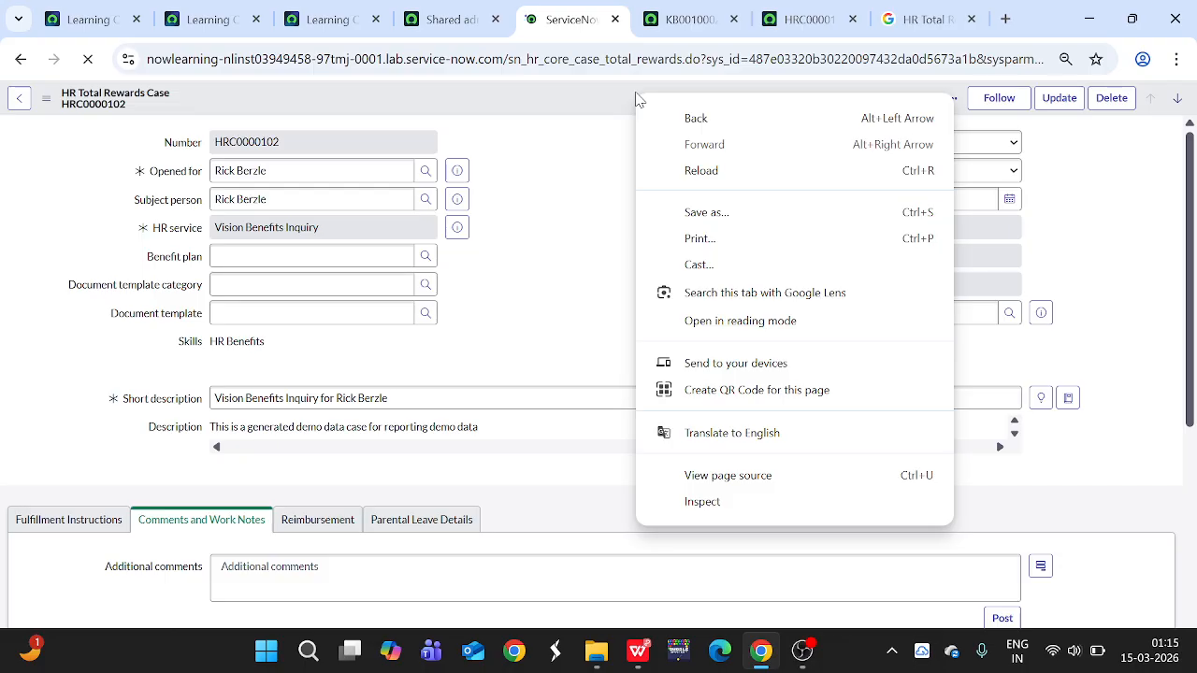
right_click(582, 96)
right_click(552, 98)
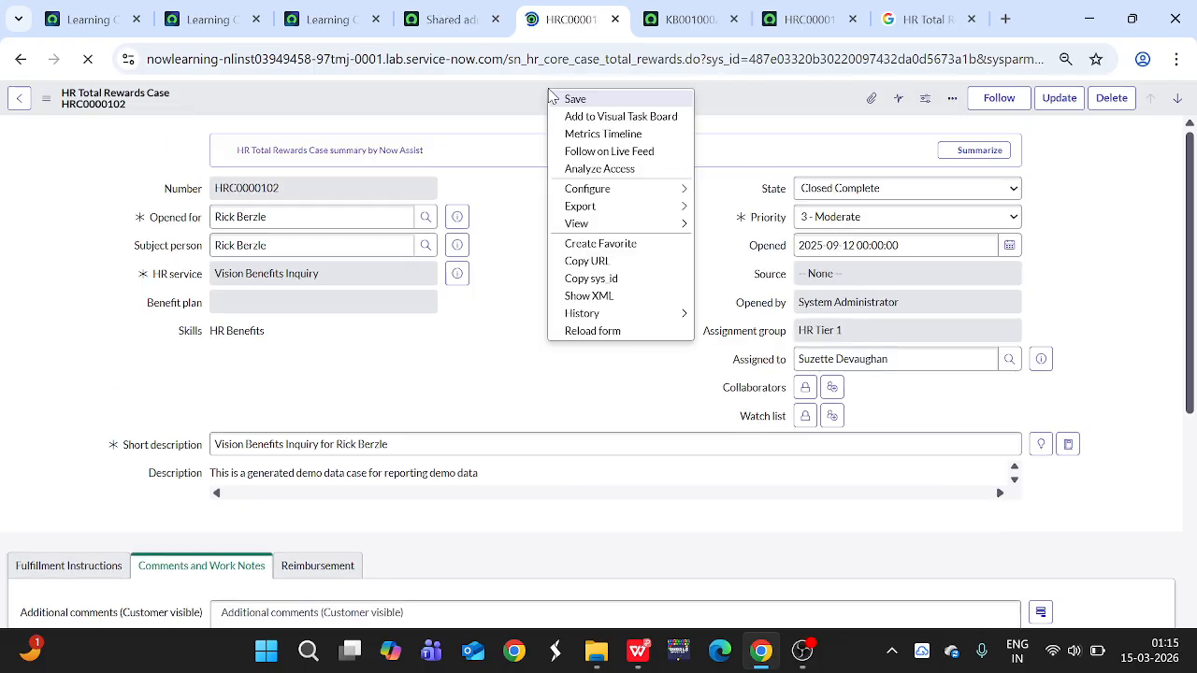
mouse_move(638, 192)
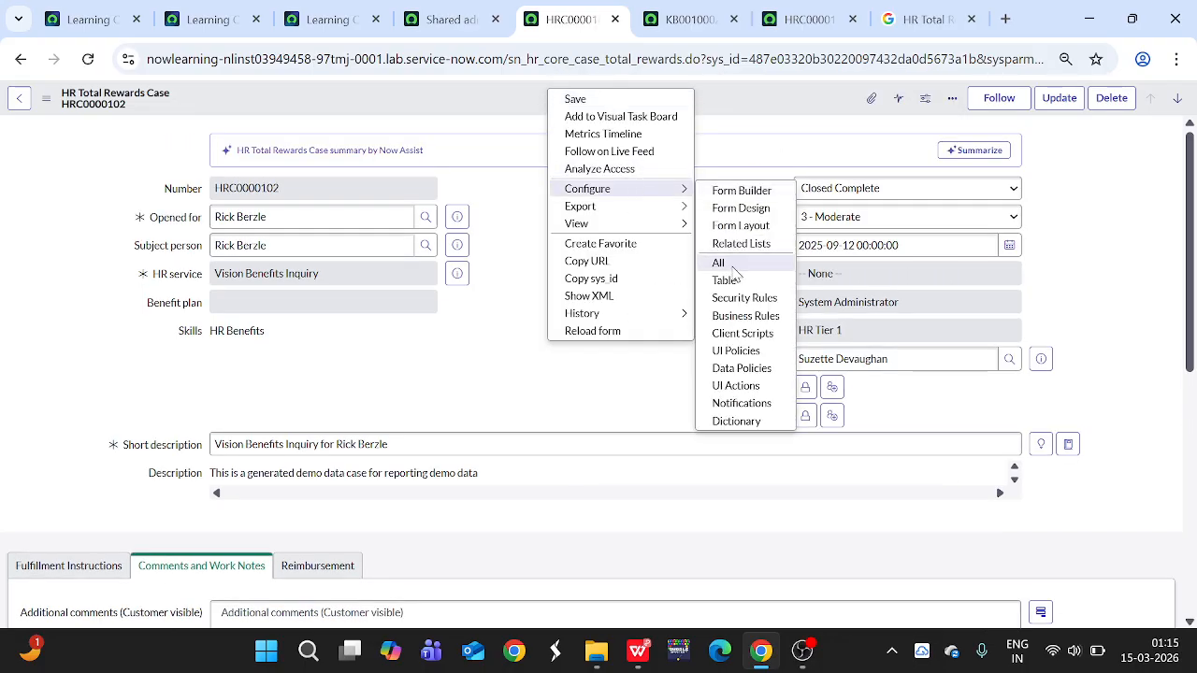
left_click(736, 387)
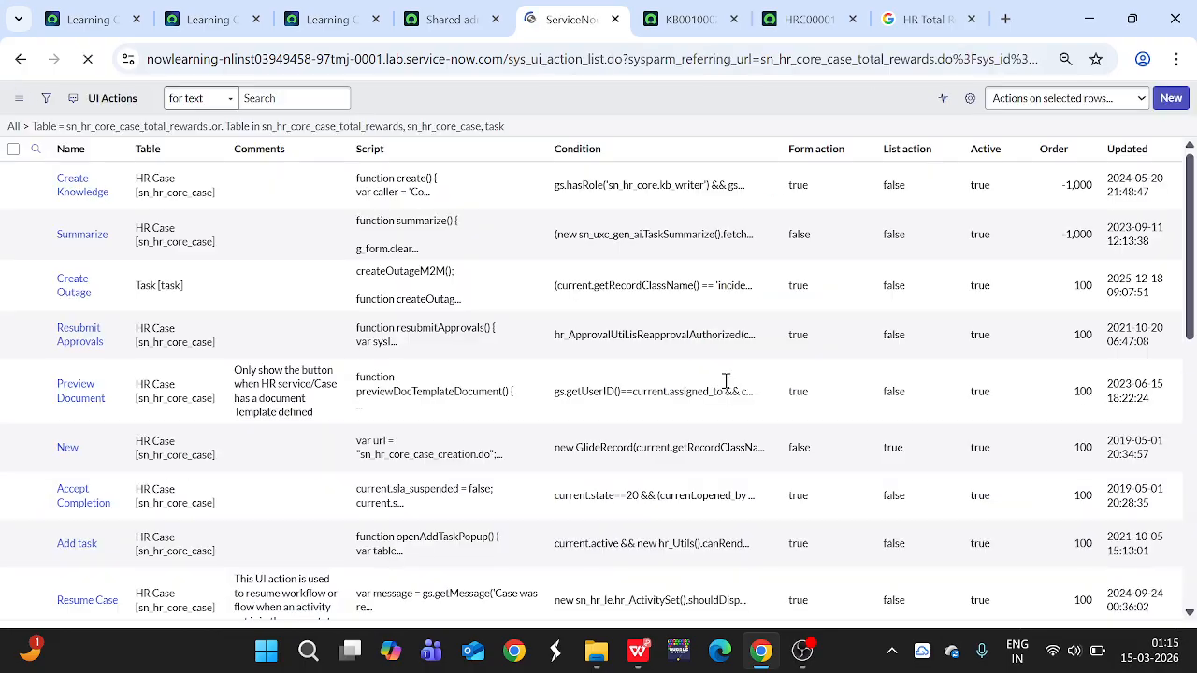
left_click(82, 193)
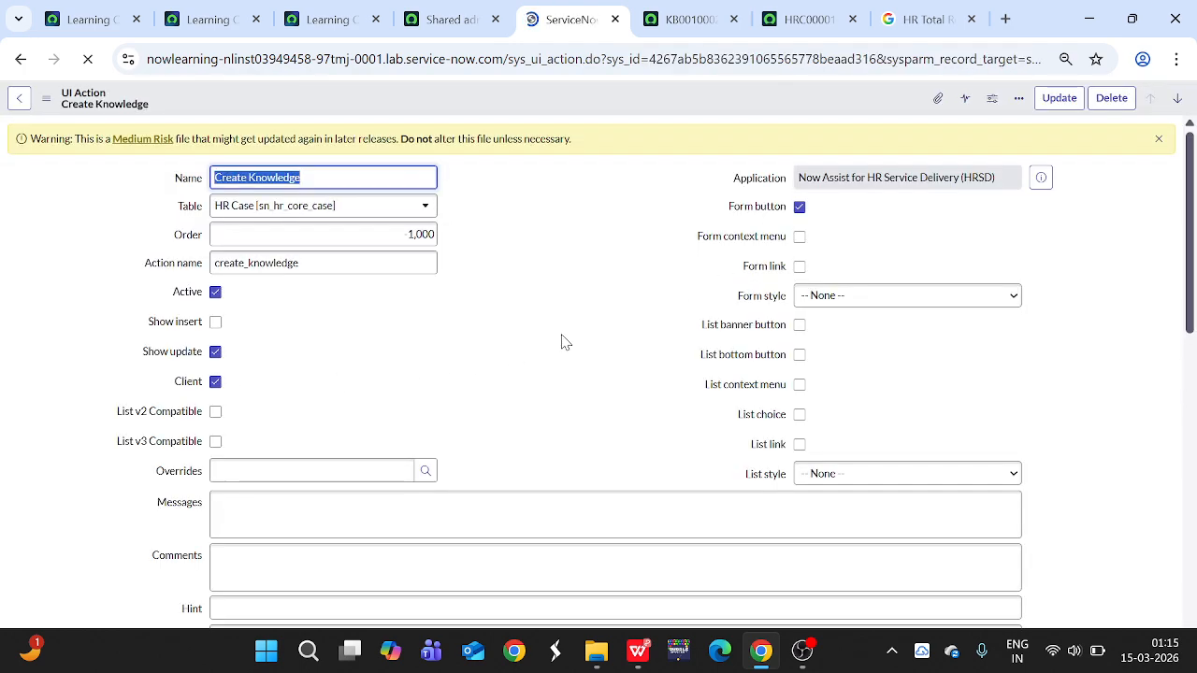
Examine the Create Knowledge action's application and condition, including the required roles and the HRGenAIKnowledgeUtils canCreateKnowledgeArticle check
scroll(561, 341, "down", 2)
scroll(598, 318, "up", 2)
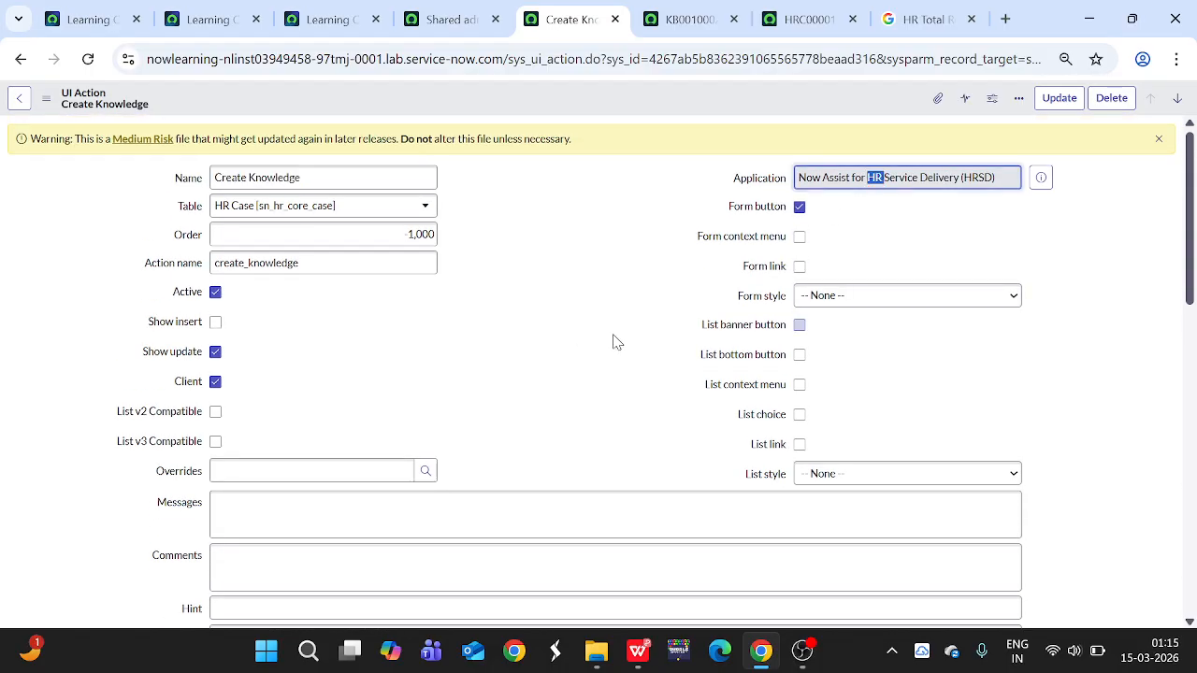
scroll(599, 346, "down", 4)
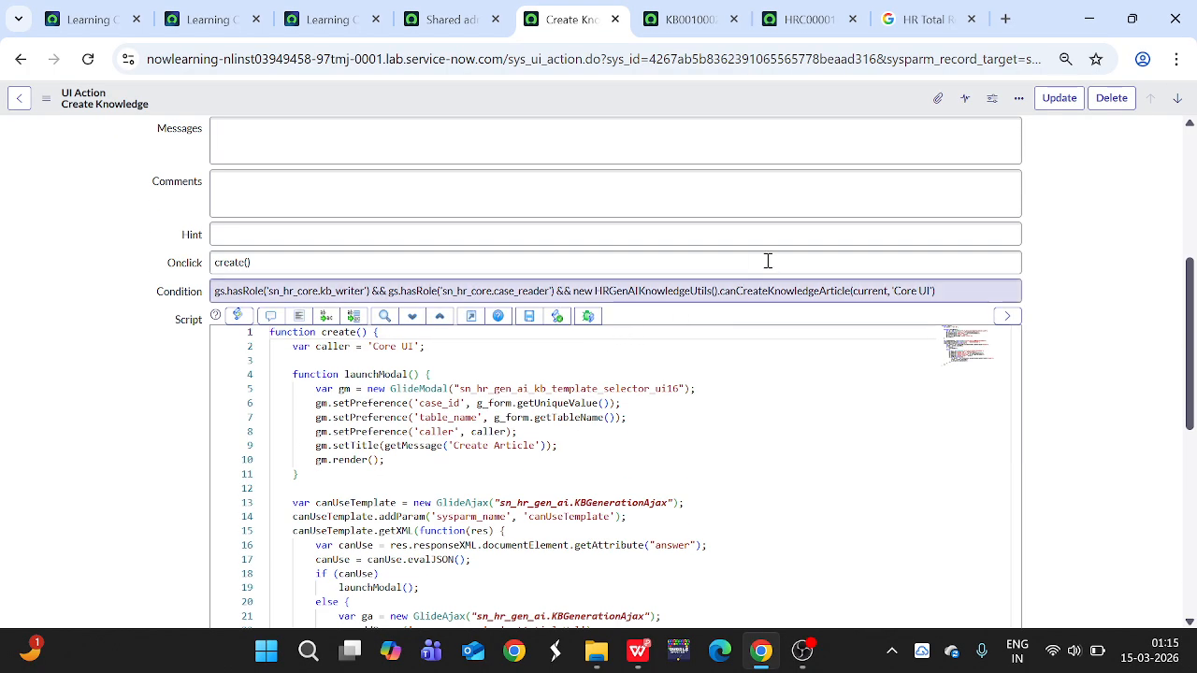
scroll(1112, 270, "down", 1)
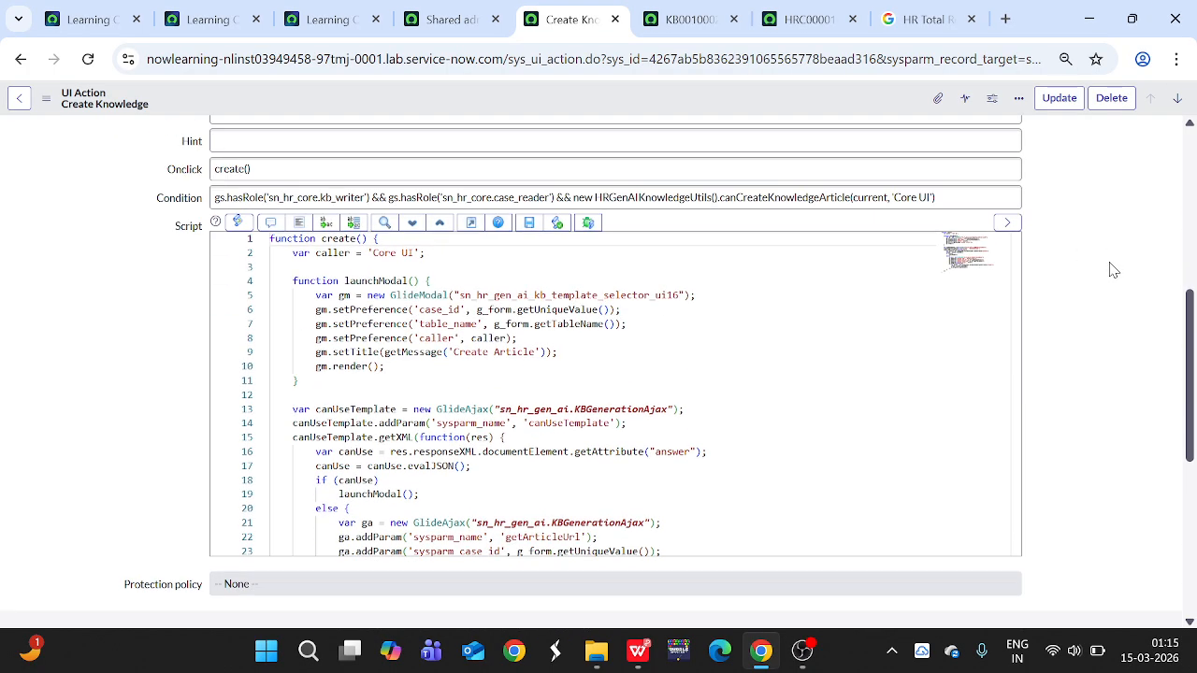
left_click(199, 201)
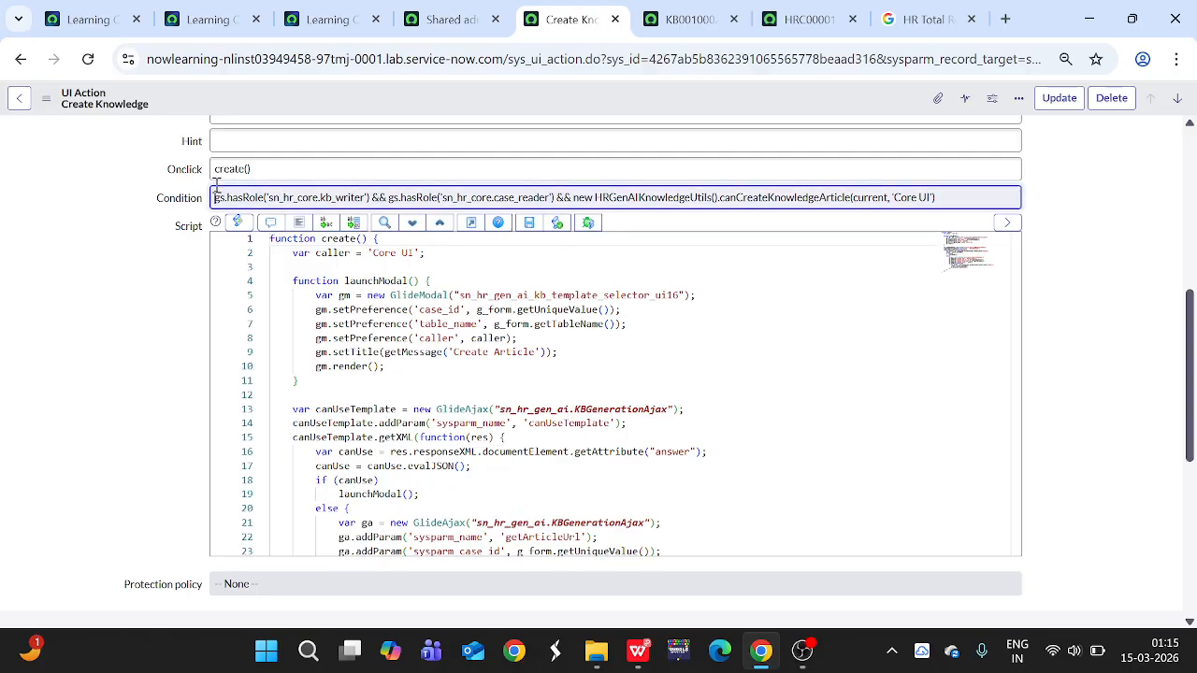
left_click_drag(584, 197, 958, 197)
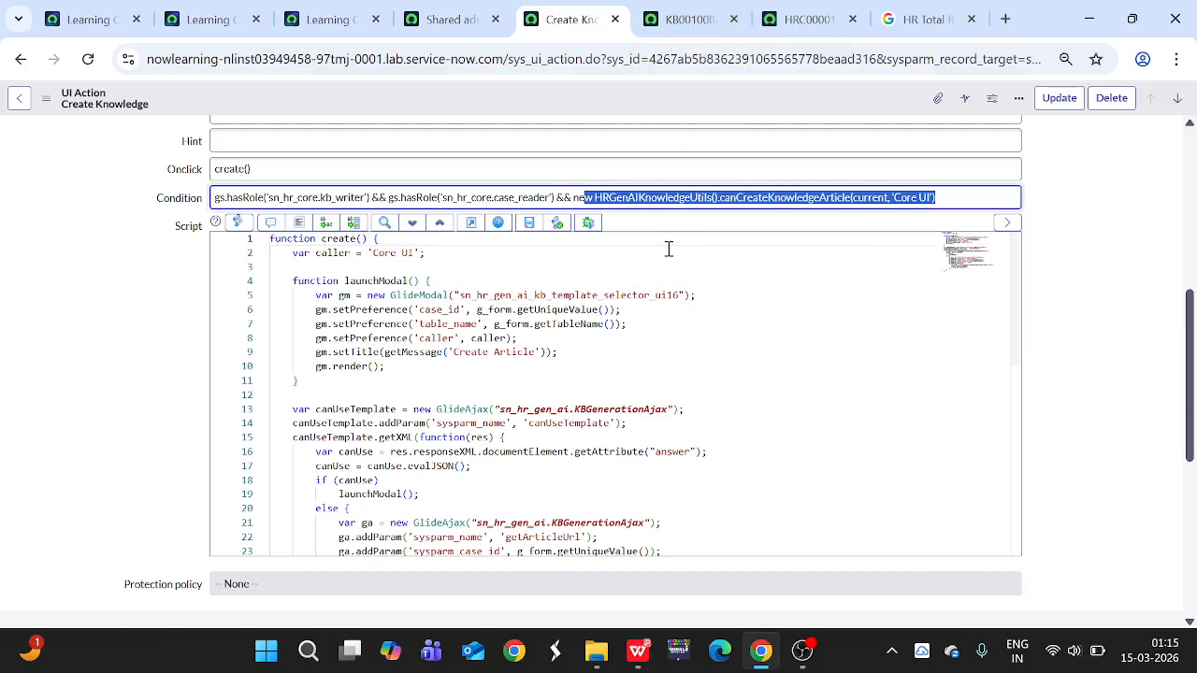
Examine the action's script, covering the GlideModal template selector, the case_id, table_name and caller preferences, and the KBGenerationAjax call
double_click(425, 298)
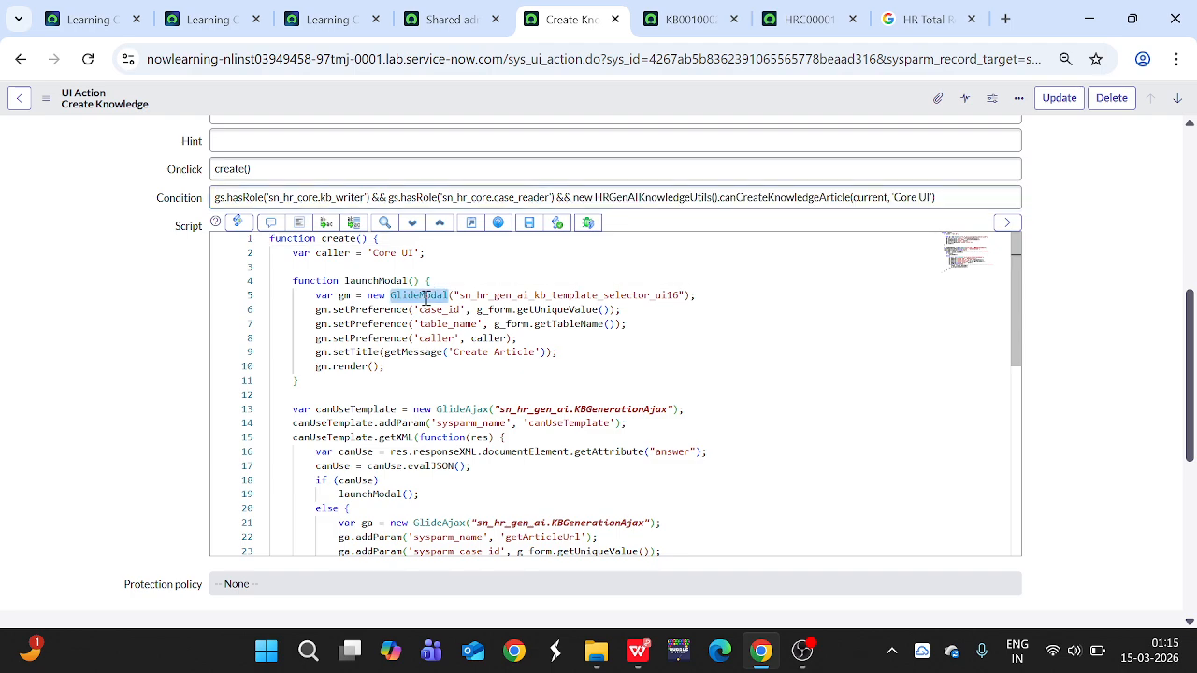
double_click(569, 296)
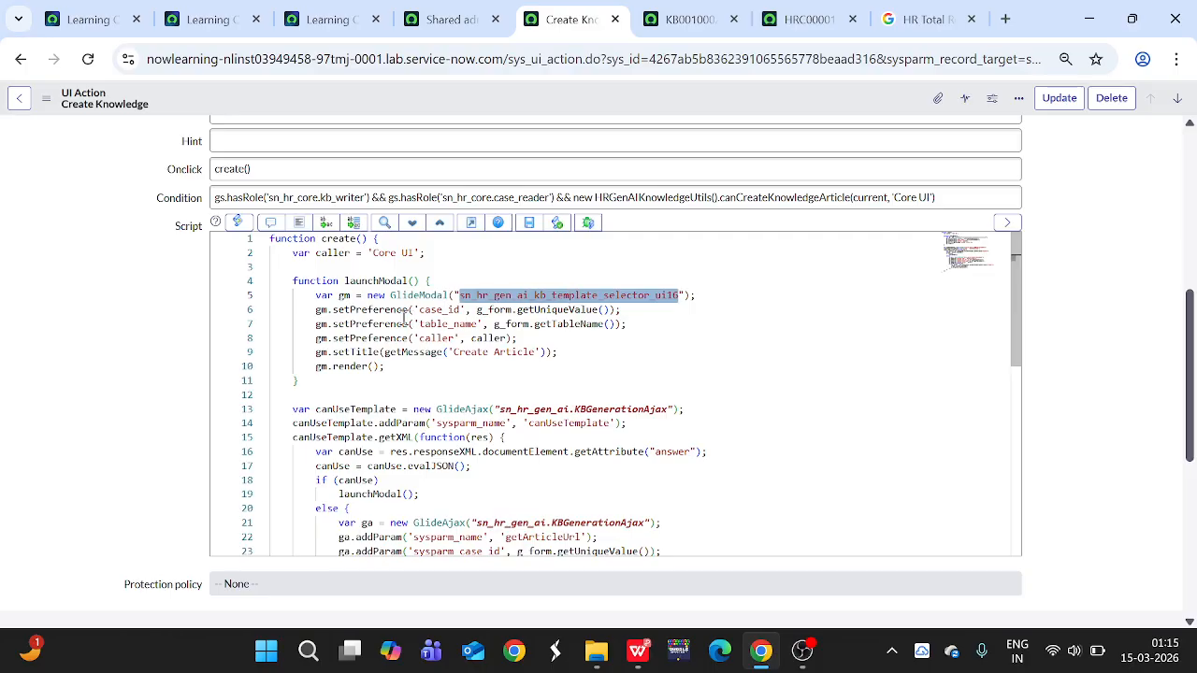
double_click(433, 309)
double_click(449, 325)
double_click(436, 338)
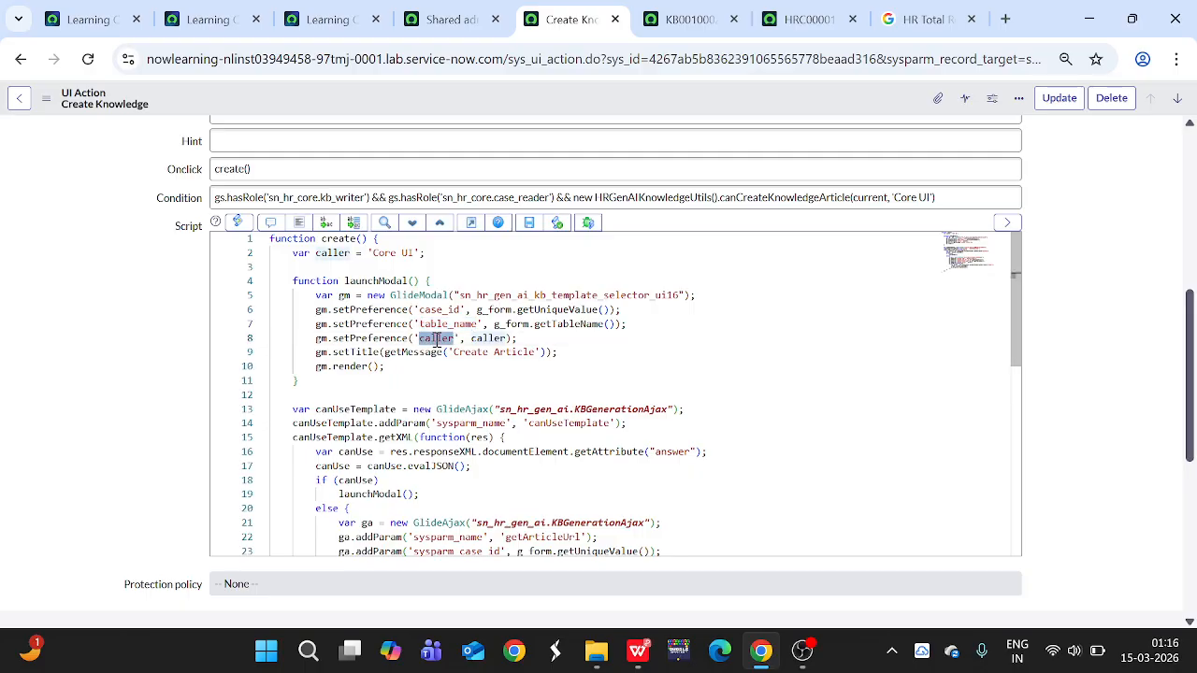
scroll(660, 358, "down", 1)
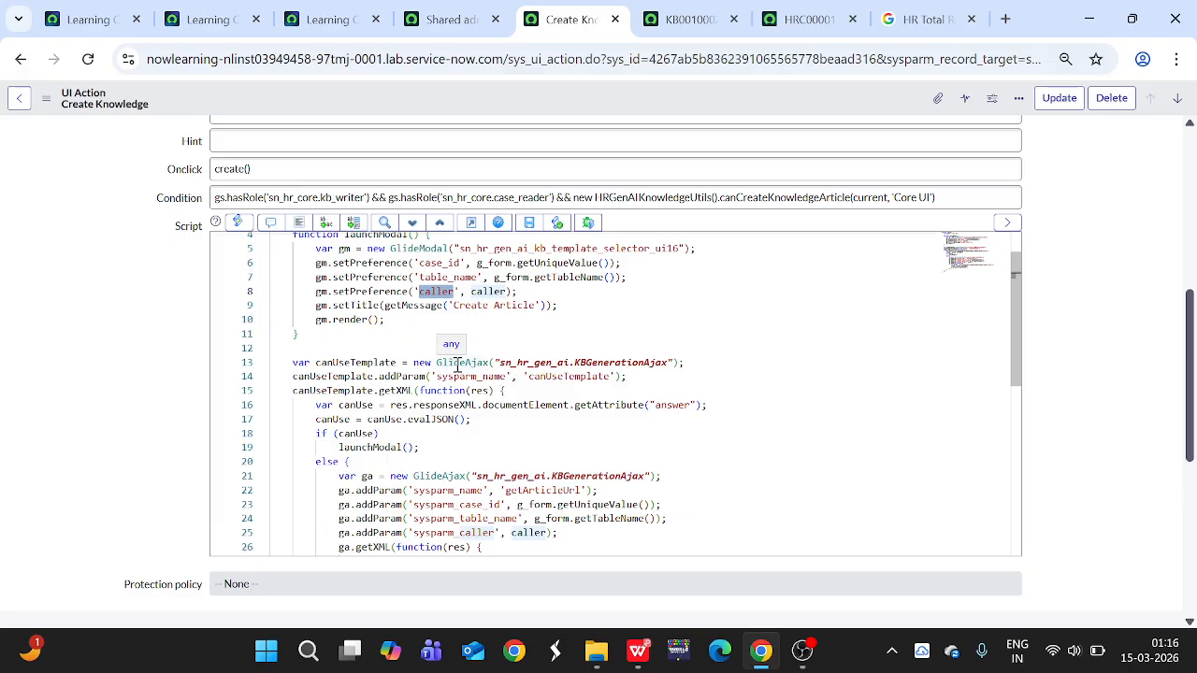
double_click(607, 363)
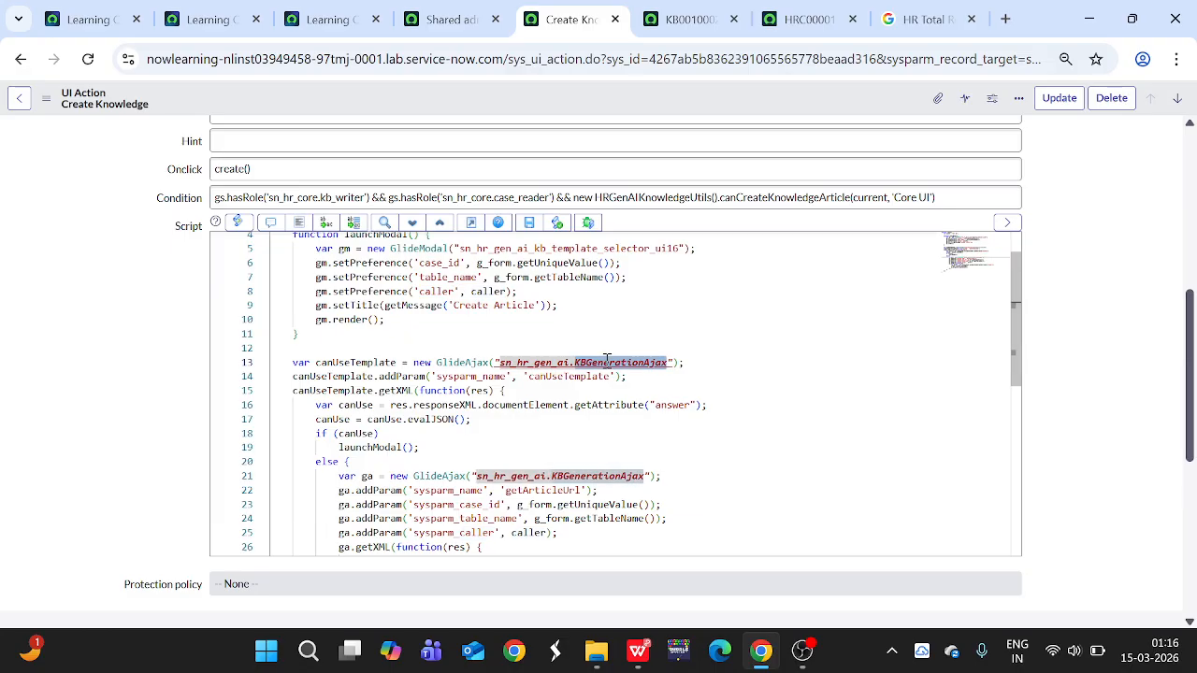
Examine the script's canUseTemplate check, covering the launchModal branch and the fallback that calls getArticleUrl and opens the returned answer
double_click(565, 377)
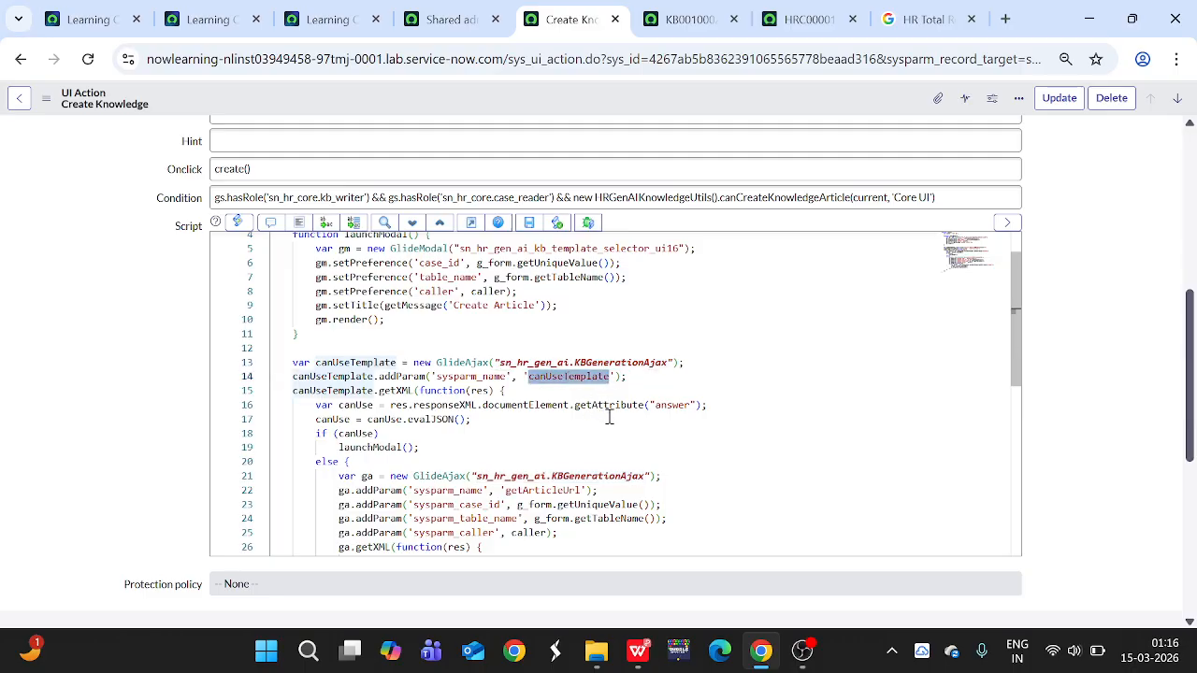
scroll(734, 409, "down", 1)
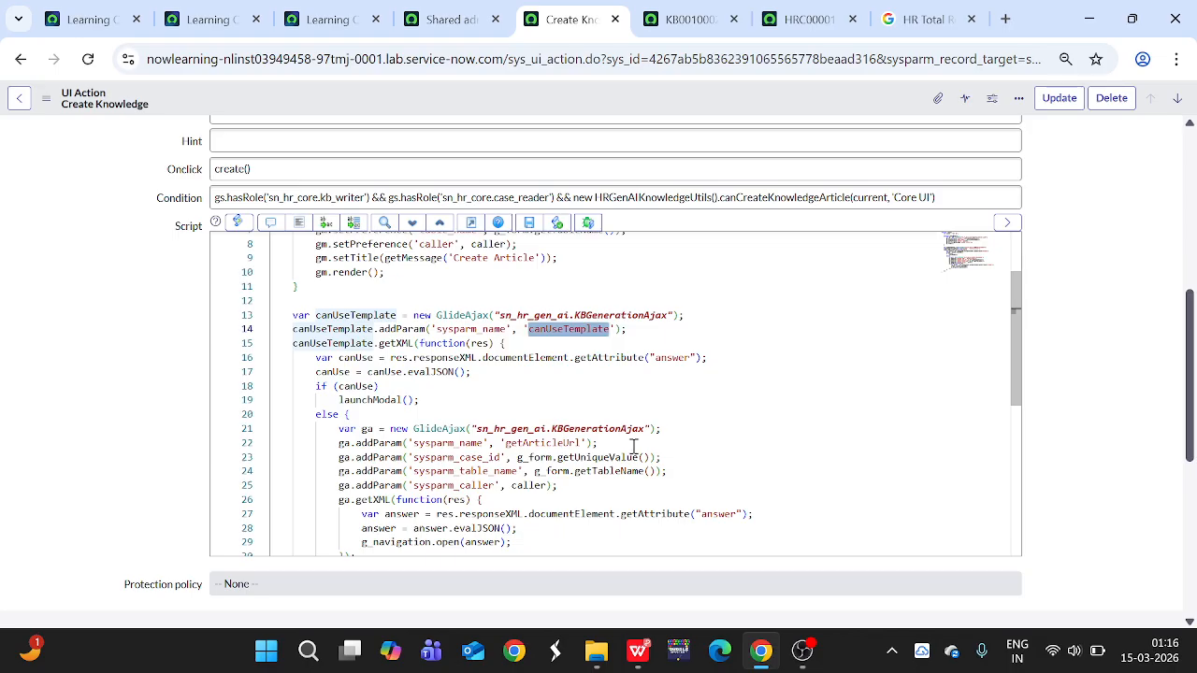
scroll(632, 445, "down", 5)
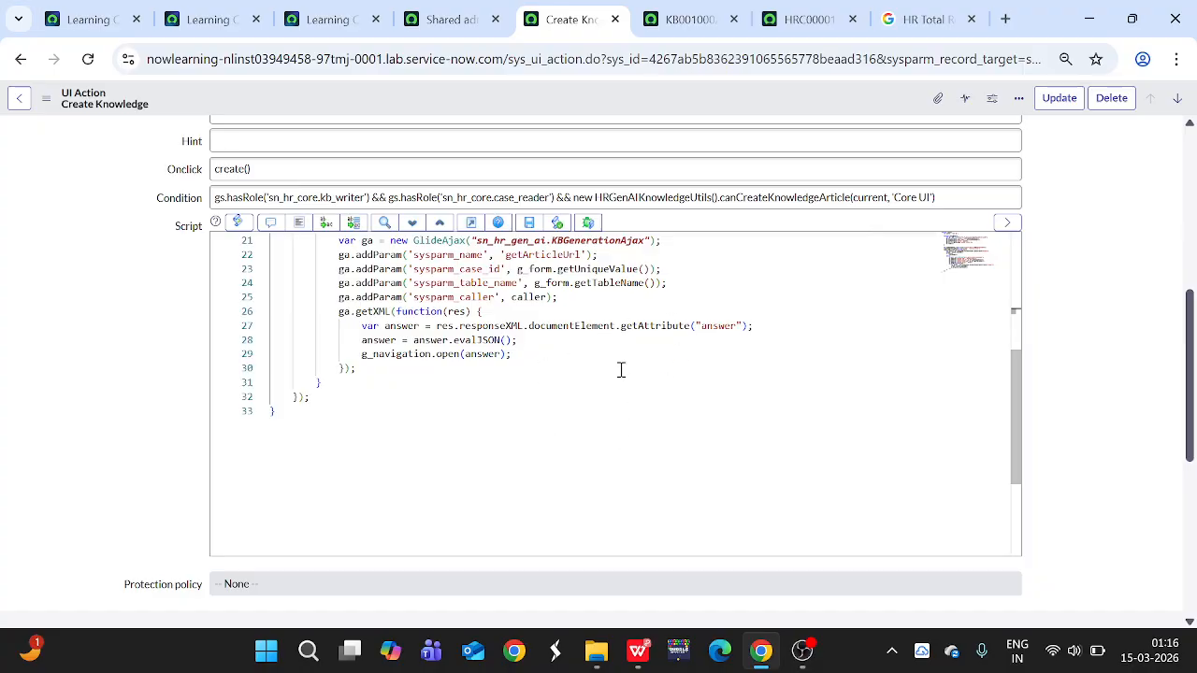
scroll(539, 377, "up", 6)
double_click(540, 376)
scroll(547, 374, "up", 1)
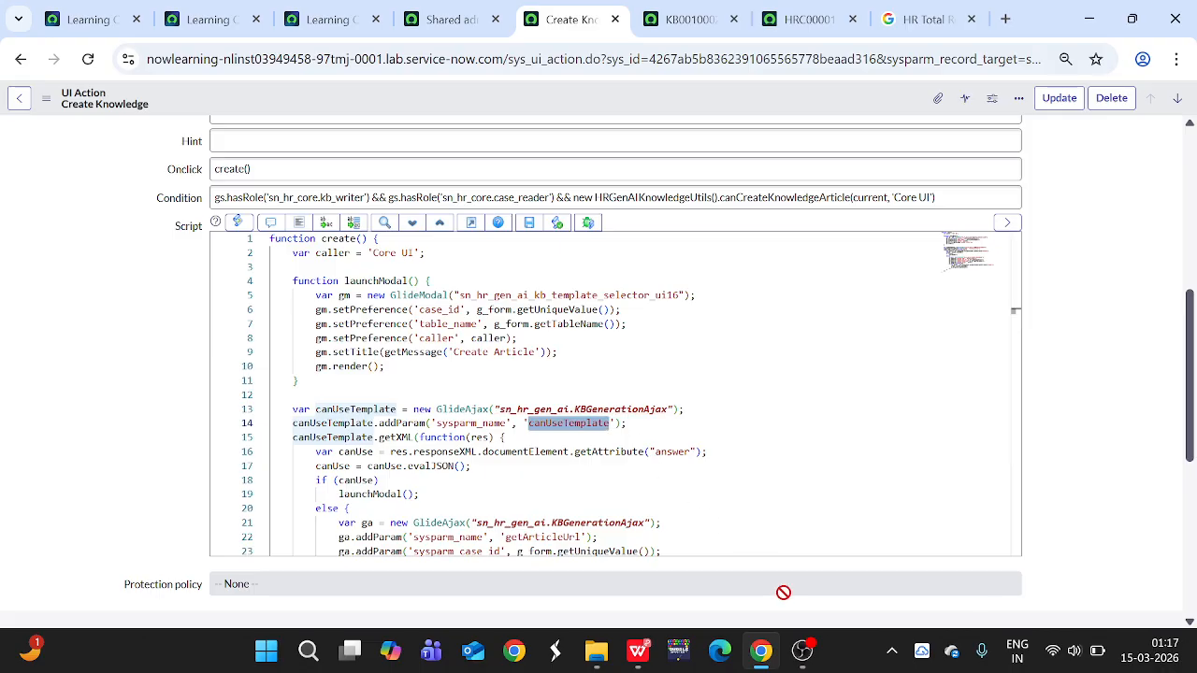
mouse_move(806, 660)
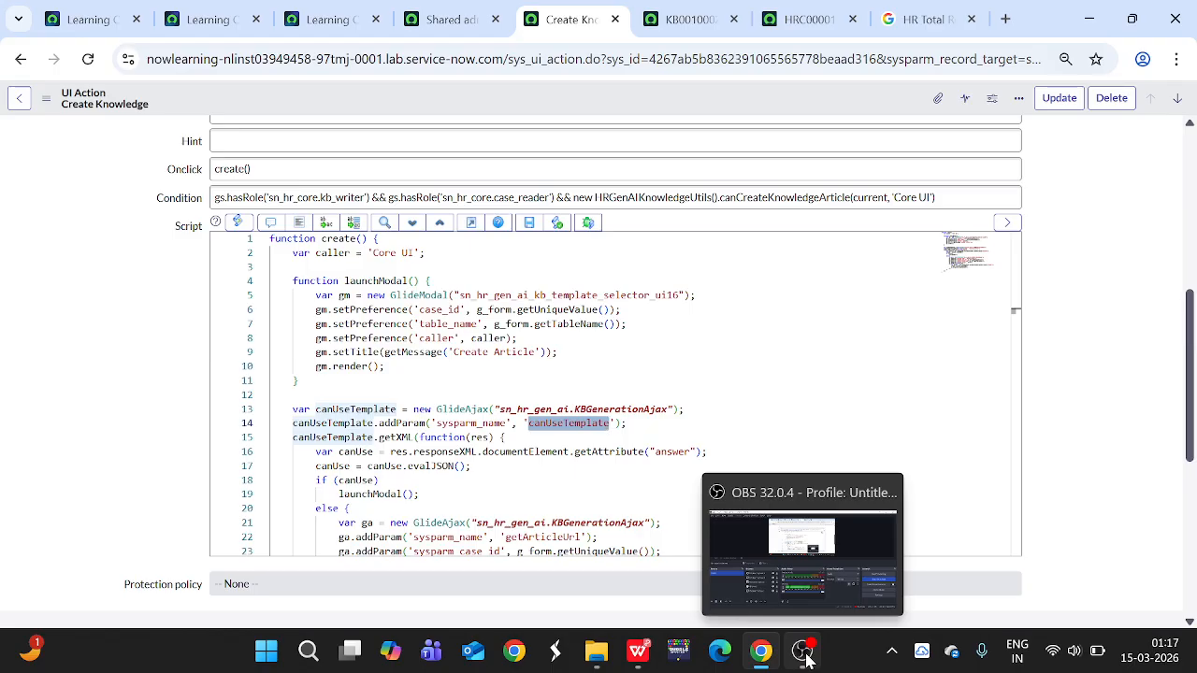
left_click(806, 655)
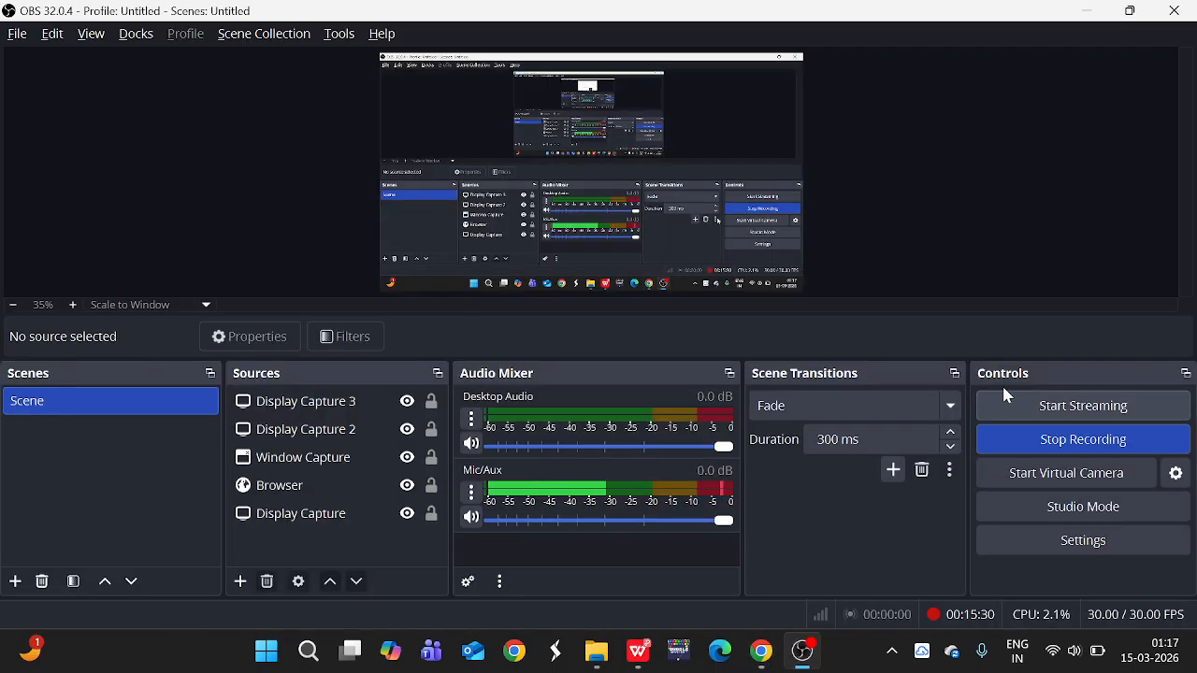